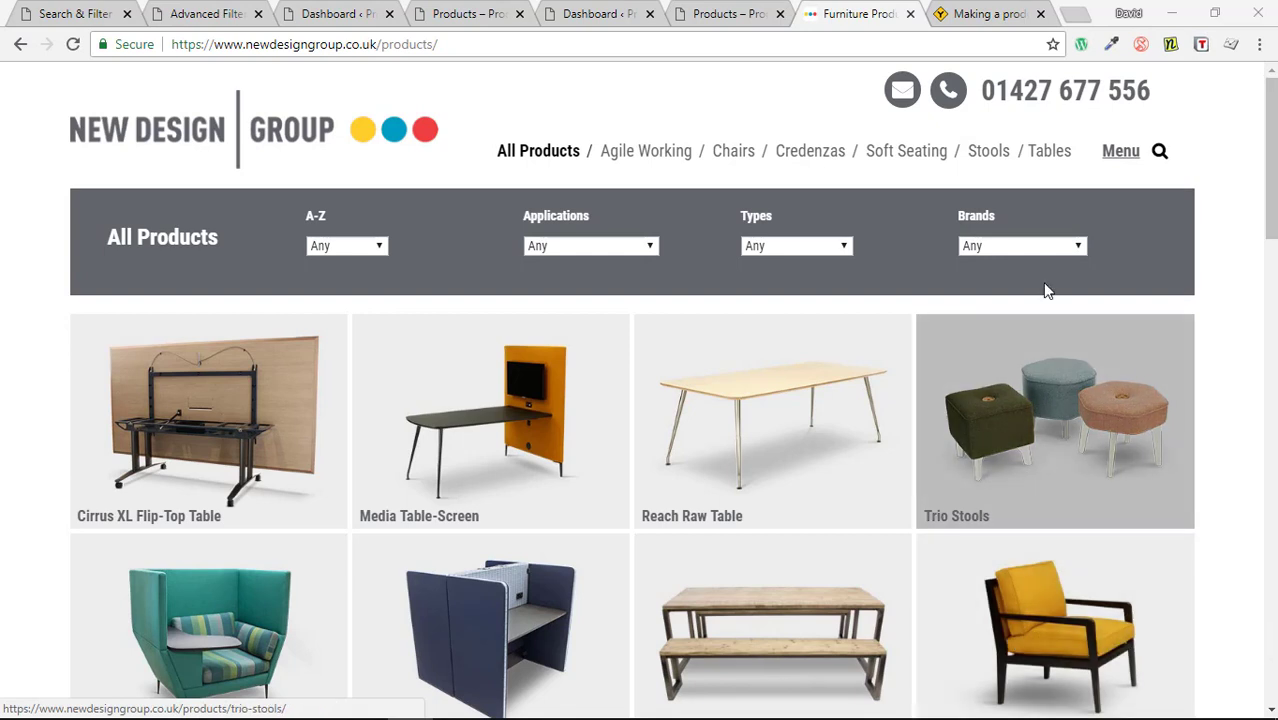
# Look through the Brands, Types, Applications and product name filter options
pyautogui.click(1068, 248)
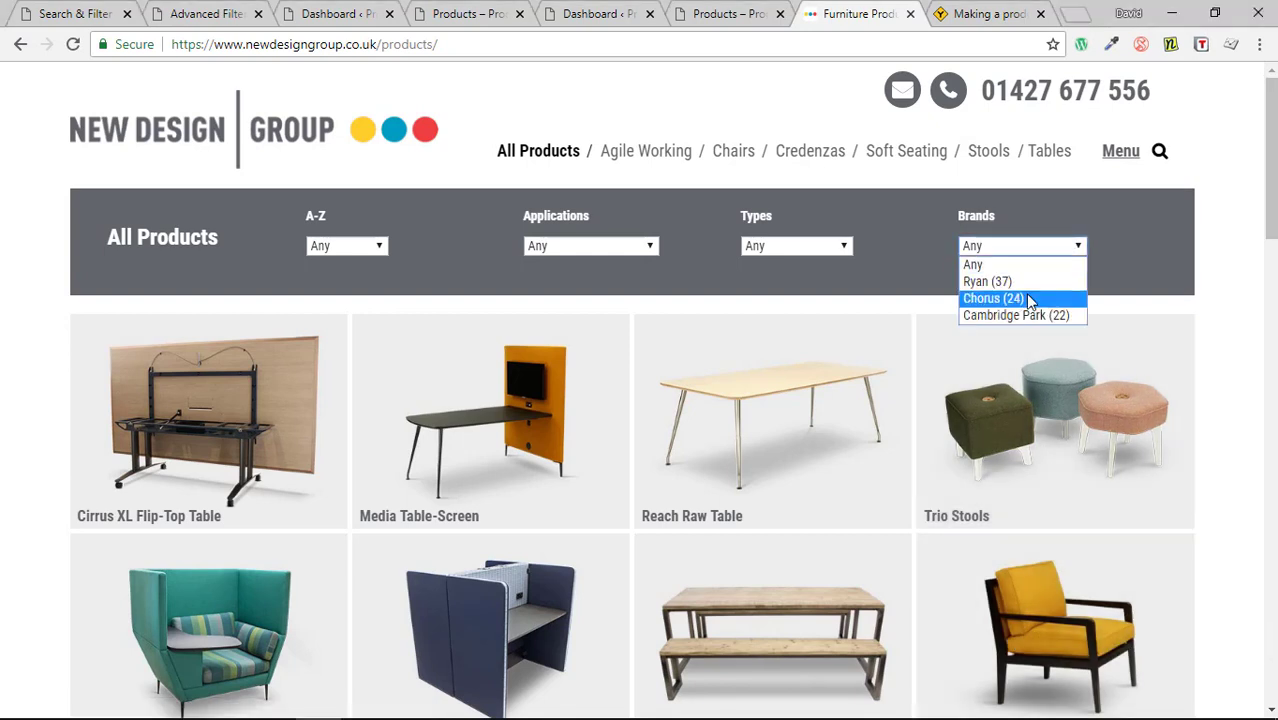
pyautogui.click(795, 249)
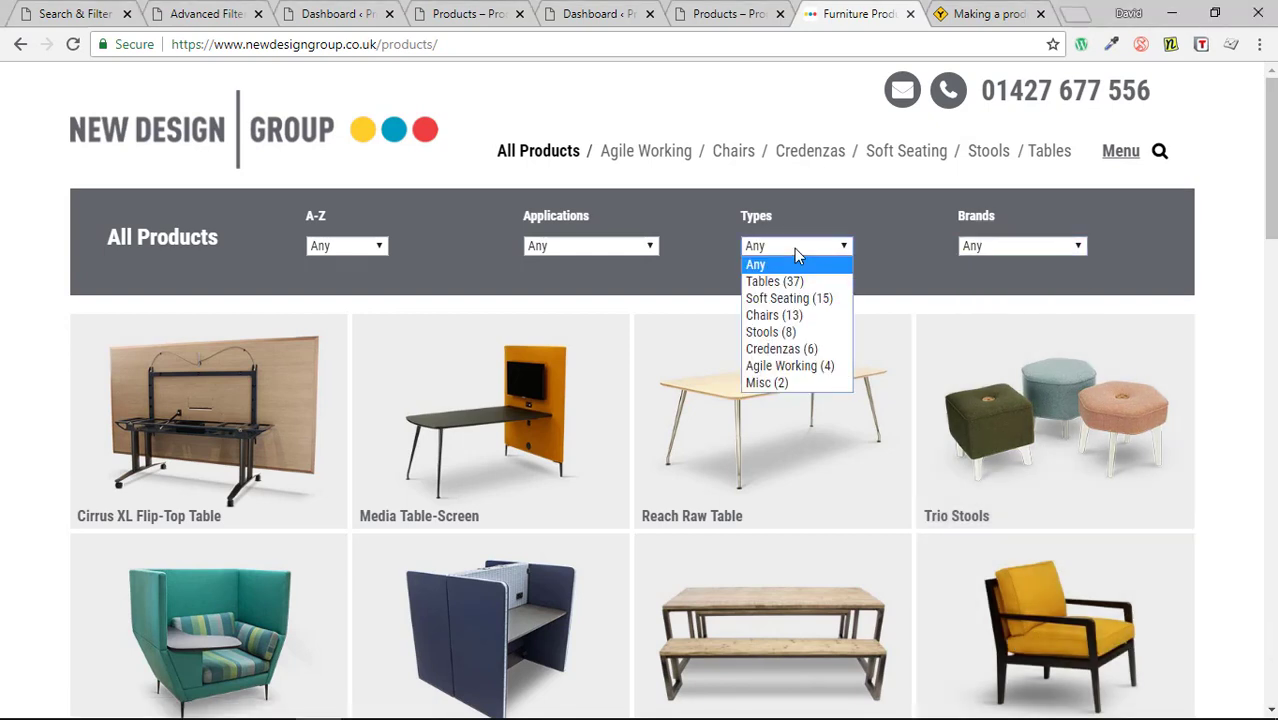
pyautogui.click(597, 245)
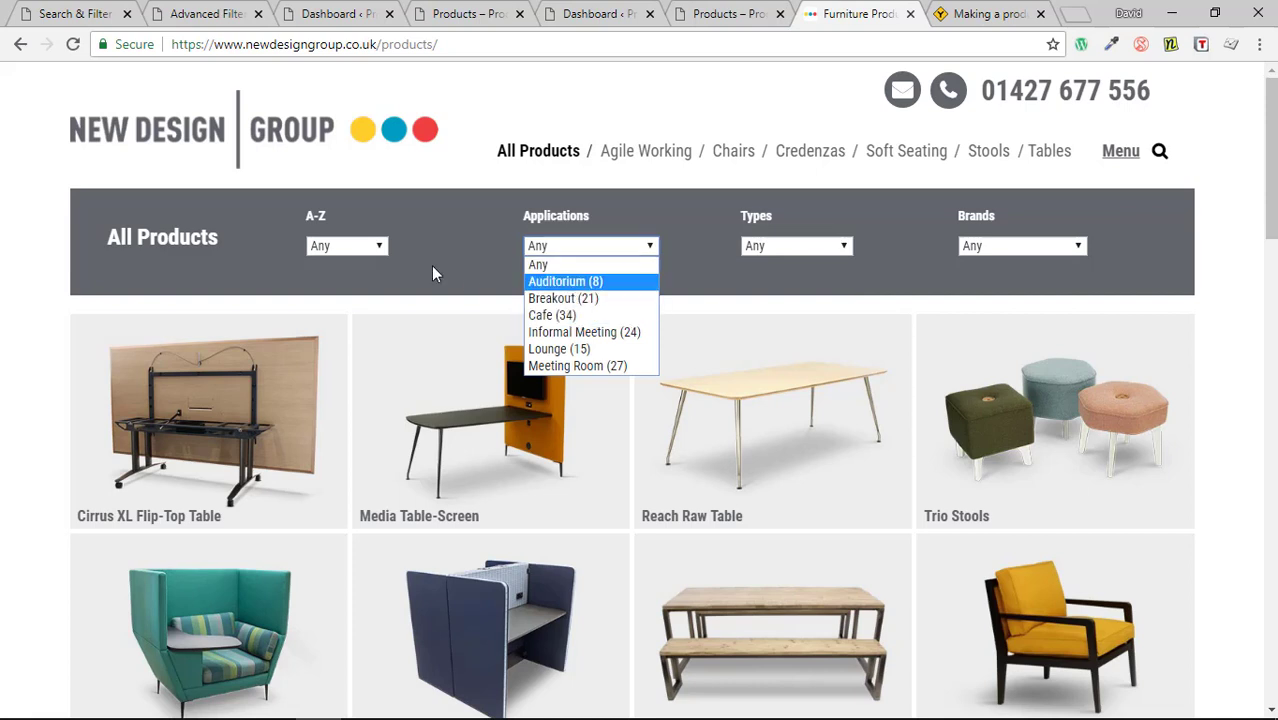
pyautogui.click(379, 247)
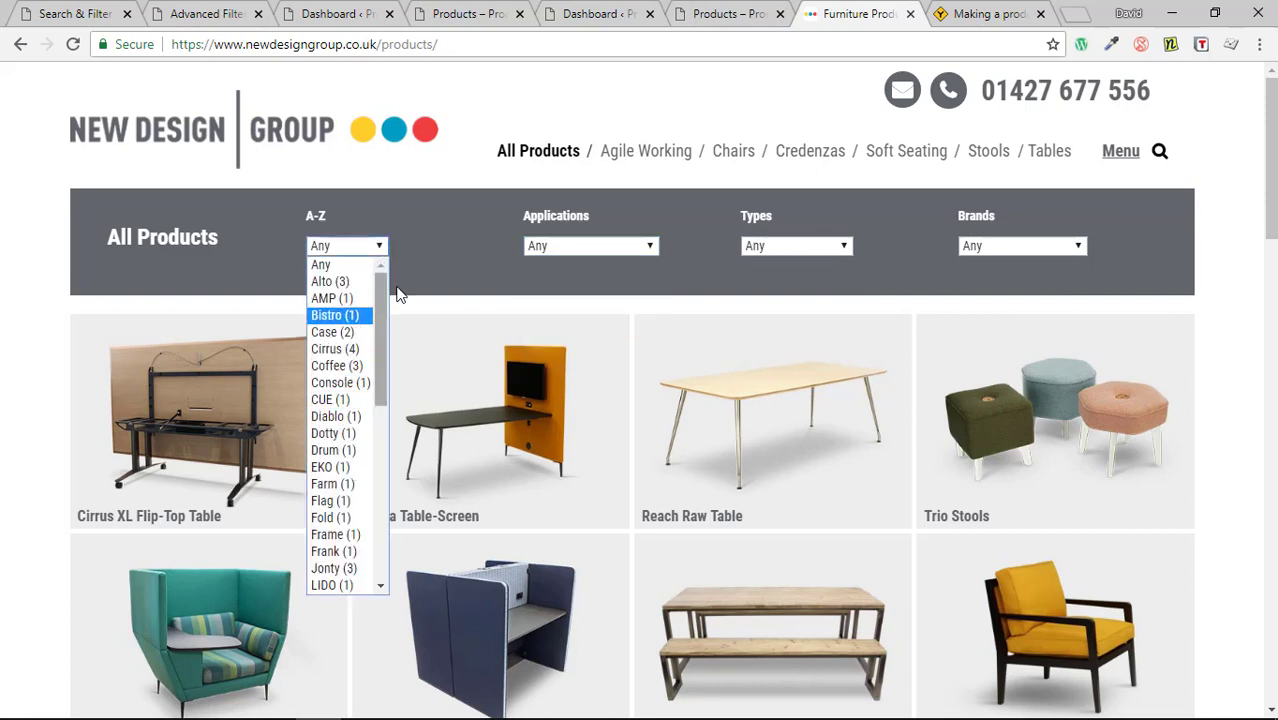
# Filter the products to the Breakout application and then to the Tables type
pyautogui.click(563, 248)
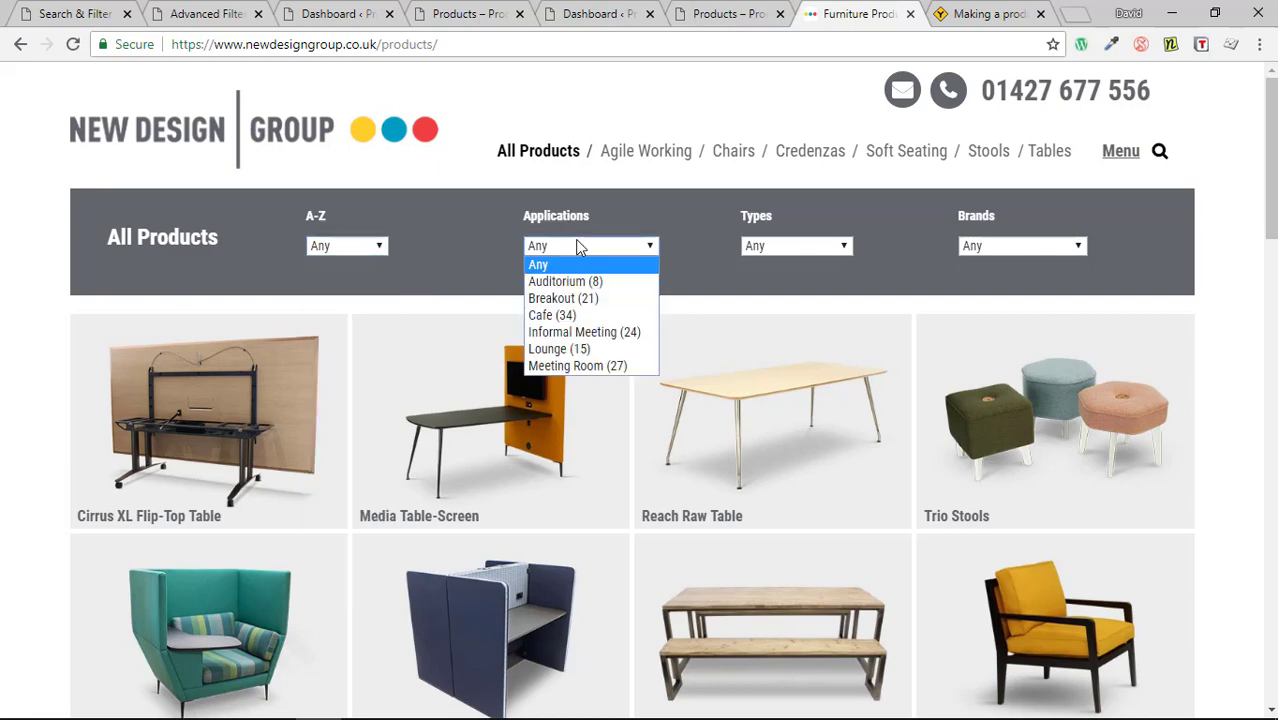
pyautogui.click(580, 298)
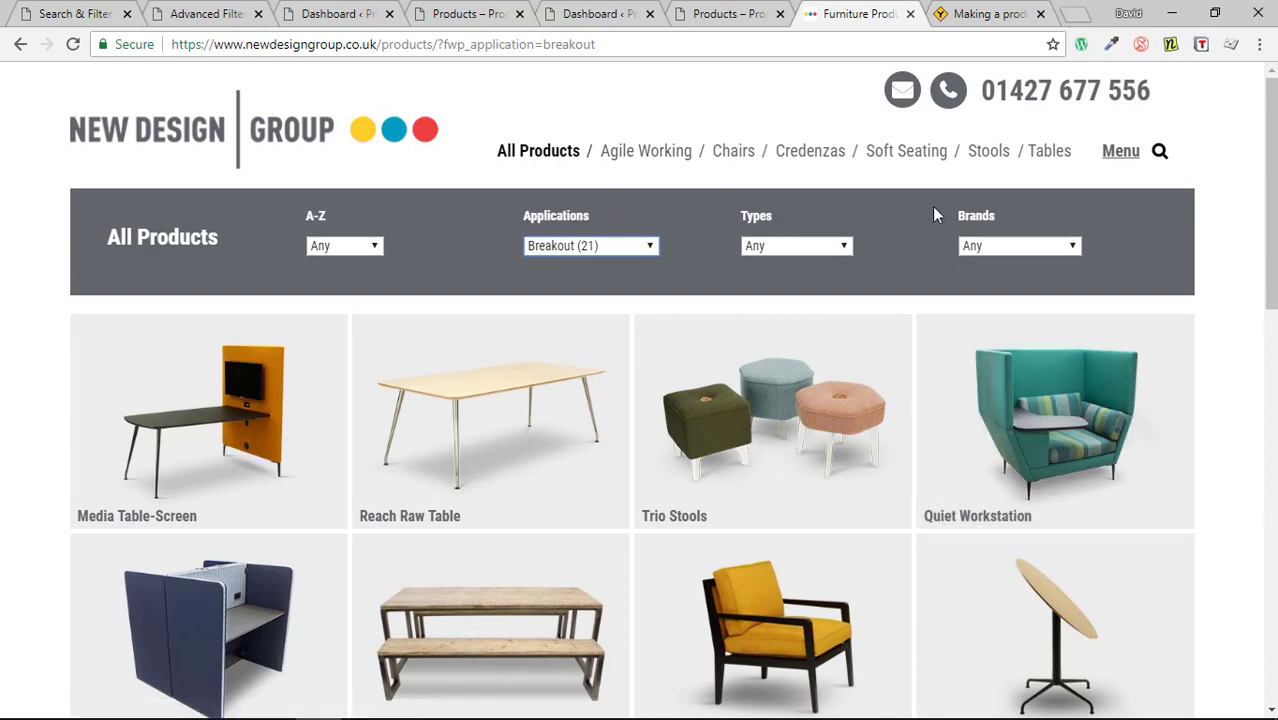
pyautogui.click(651, 246)
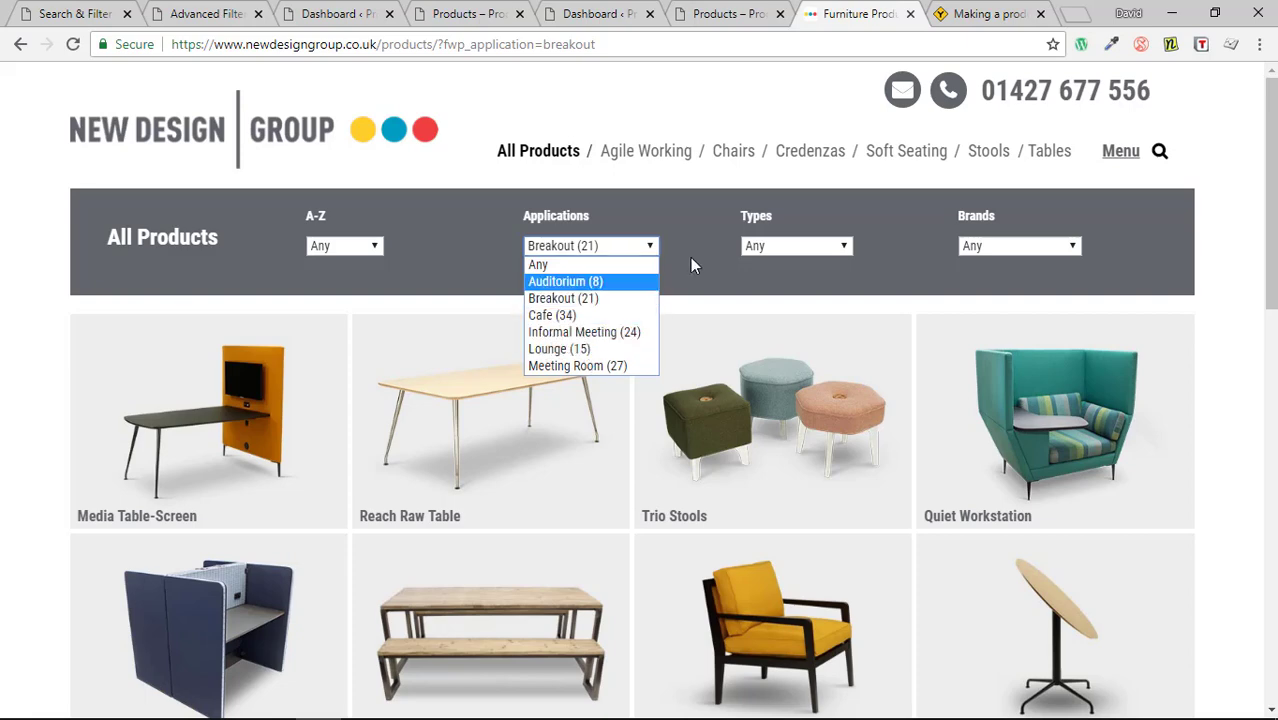
pyautogui.click(699, 224)
pyautogui.click(797, 244)
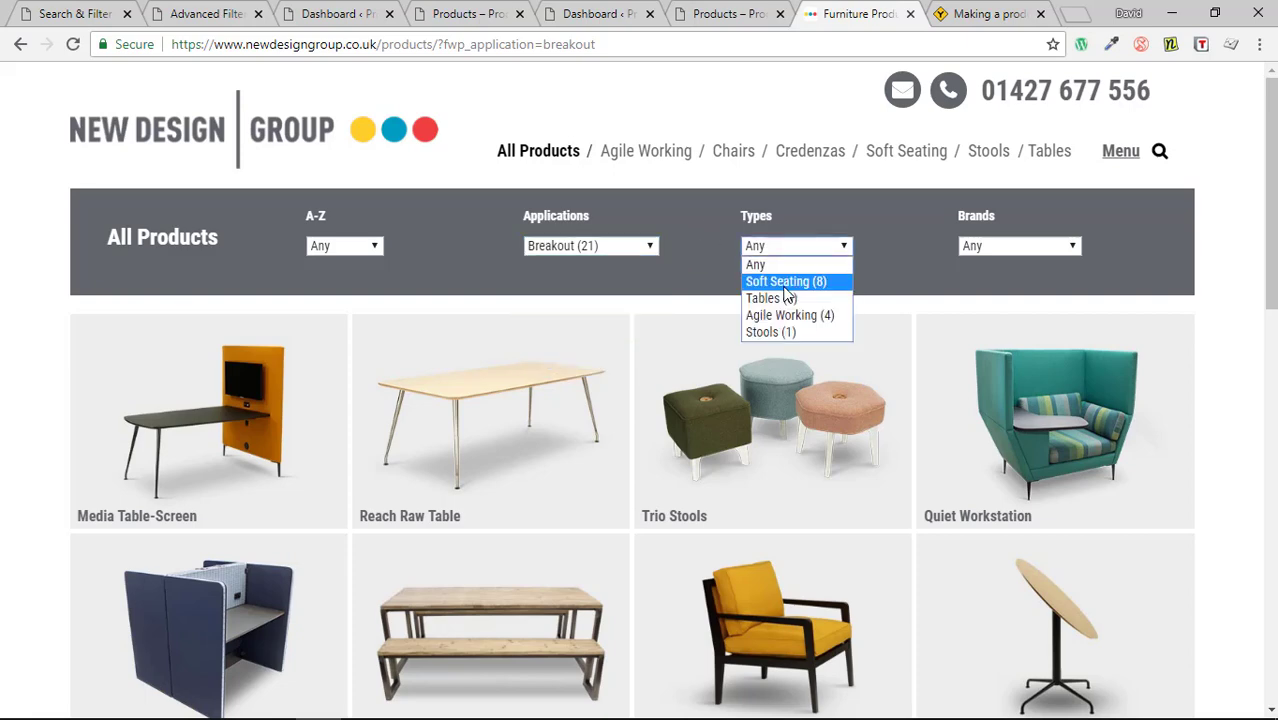
pyautogui.click(783, 299)
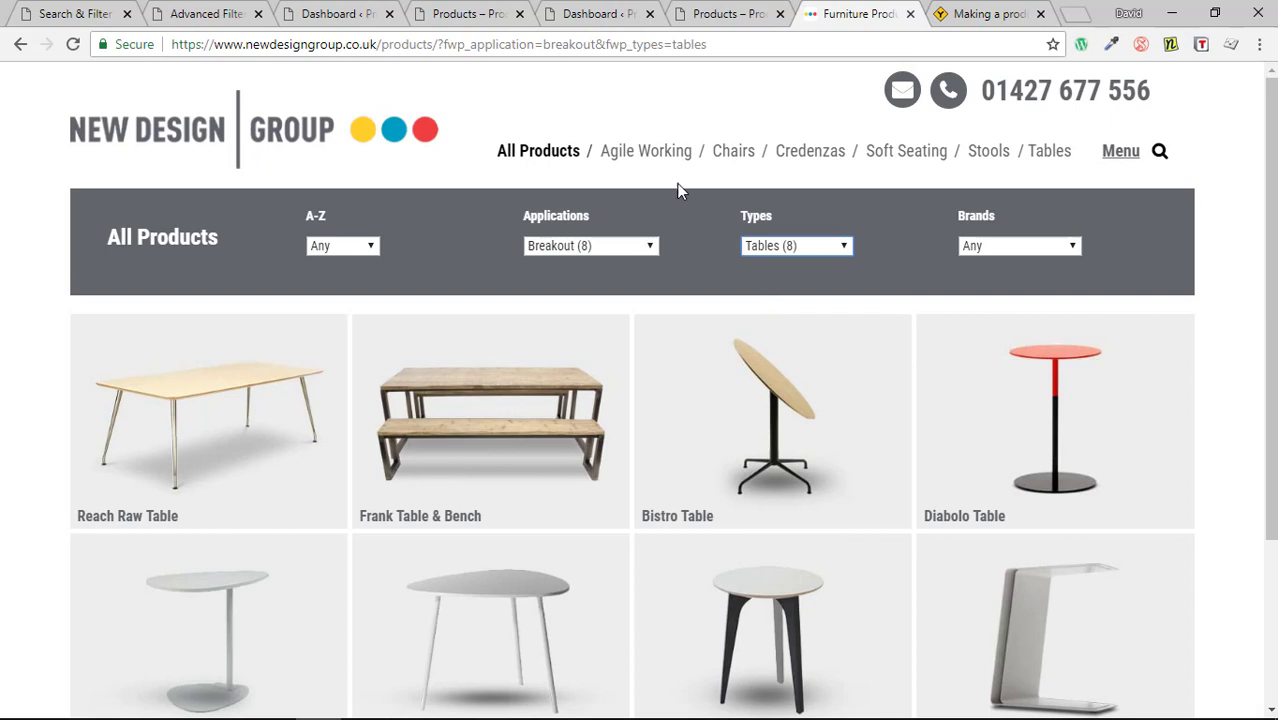
# Browse the FacetWP Add-Ons list, including Load More, Pods Integration, Map Facet and Beaver Builder Integration
pyautogui.click(200, 14)
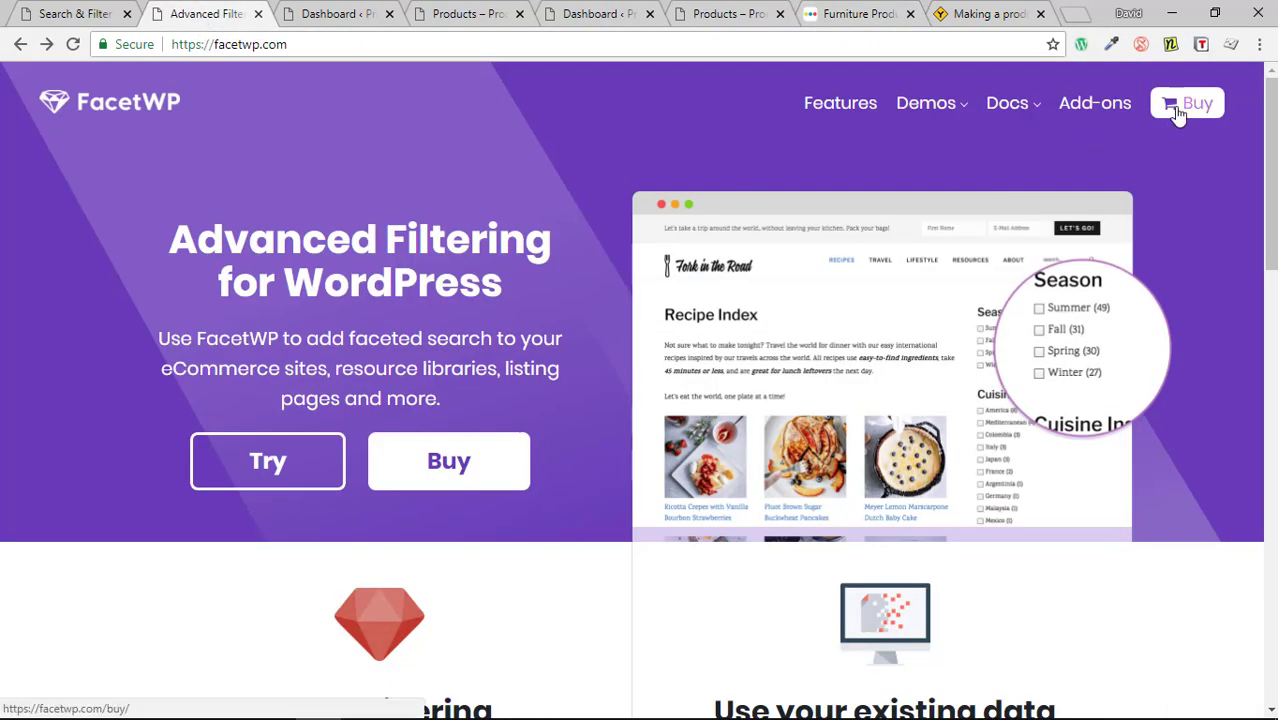
pyautogui.click(1104, 108)
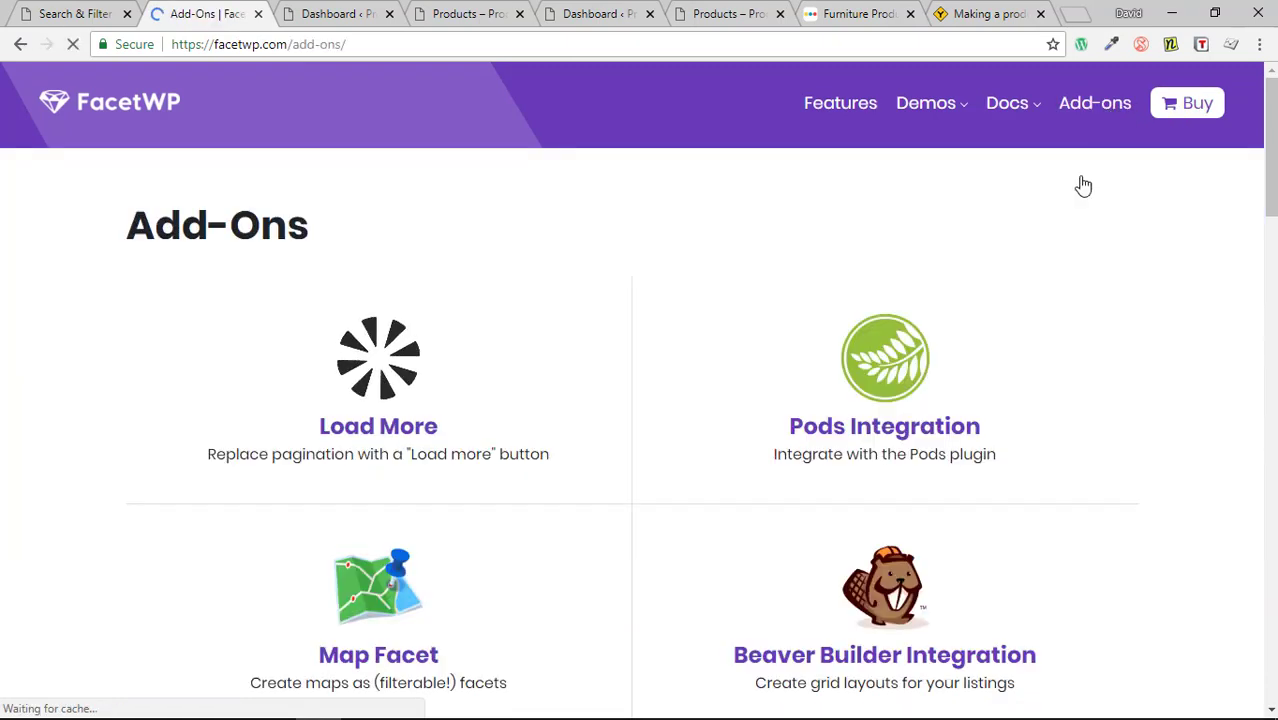
pyautogui.scroll(-2, 1070, 308)
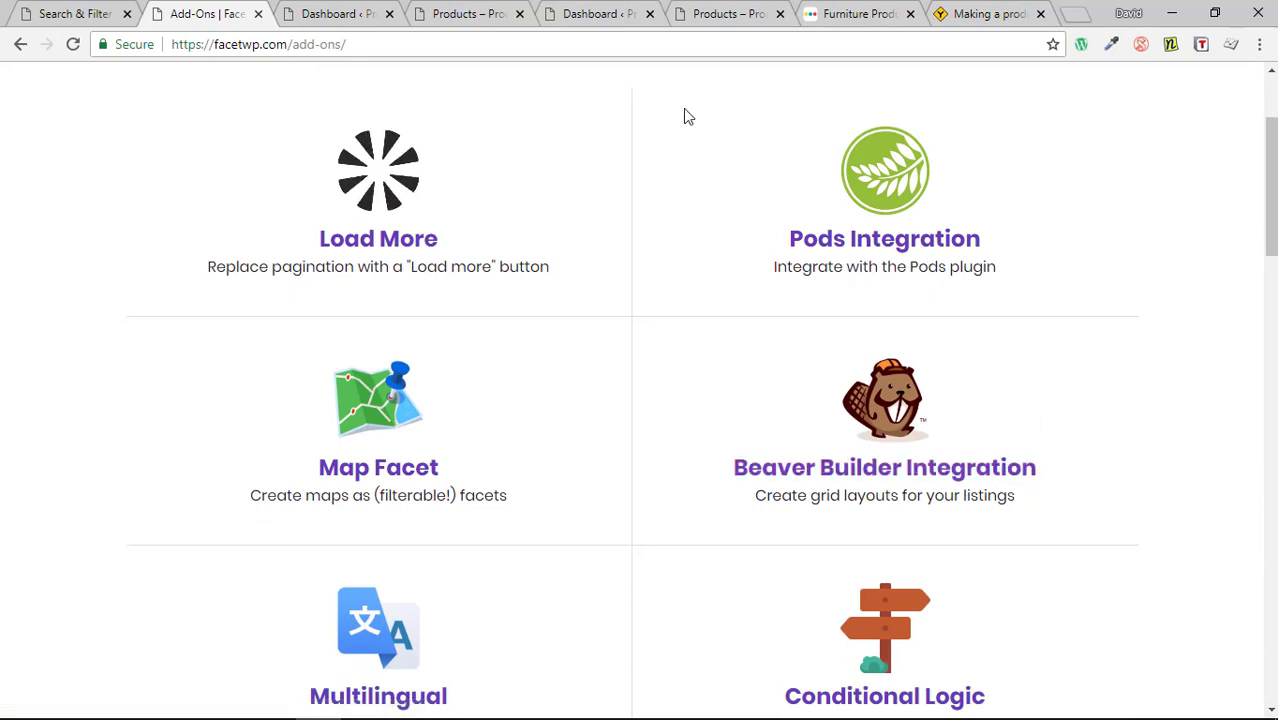
pyautogui.click(840, 14)
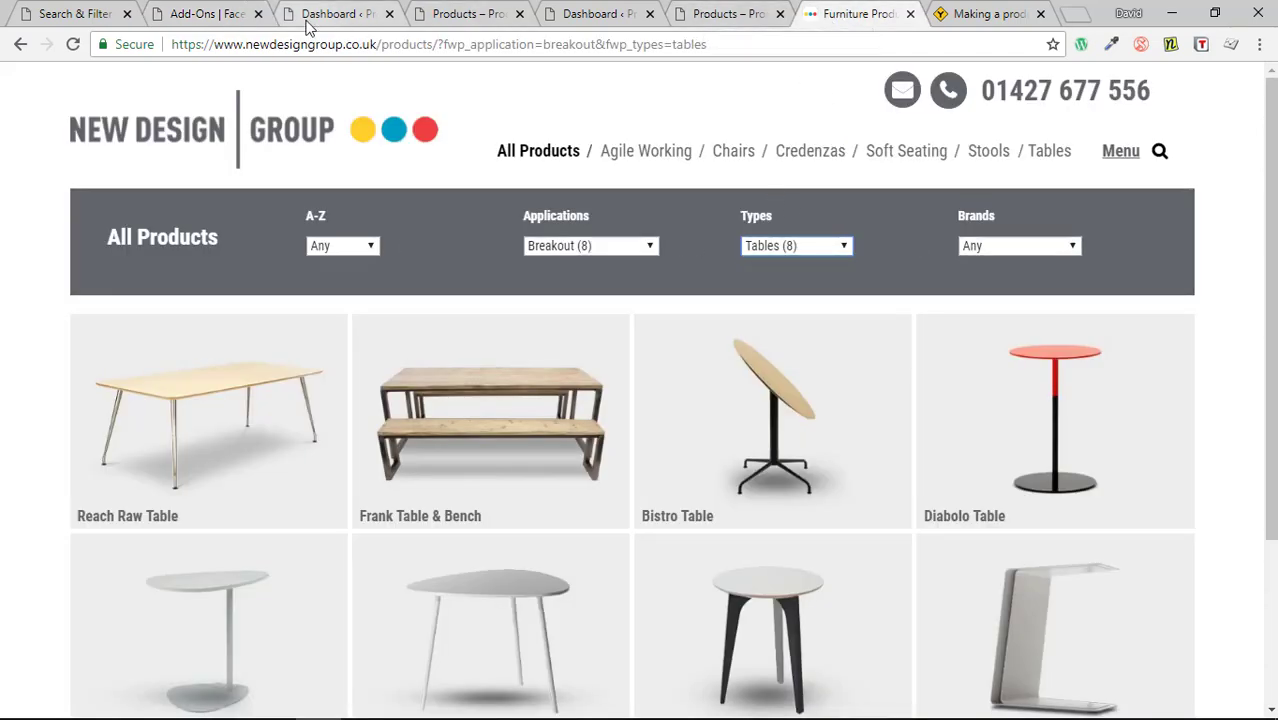
pyautogui.click(225, 13)
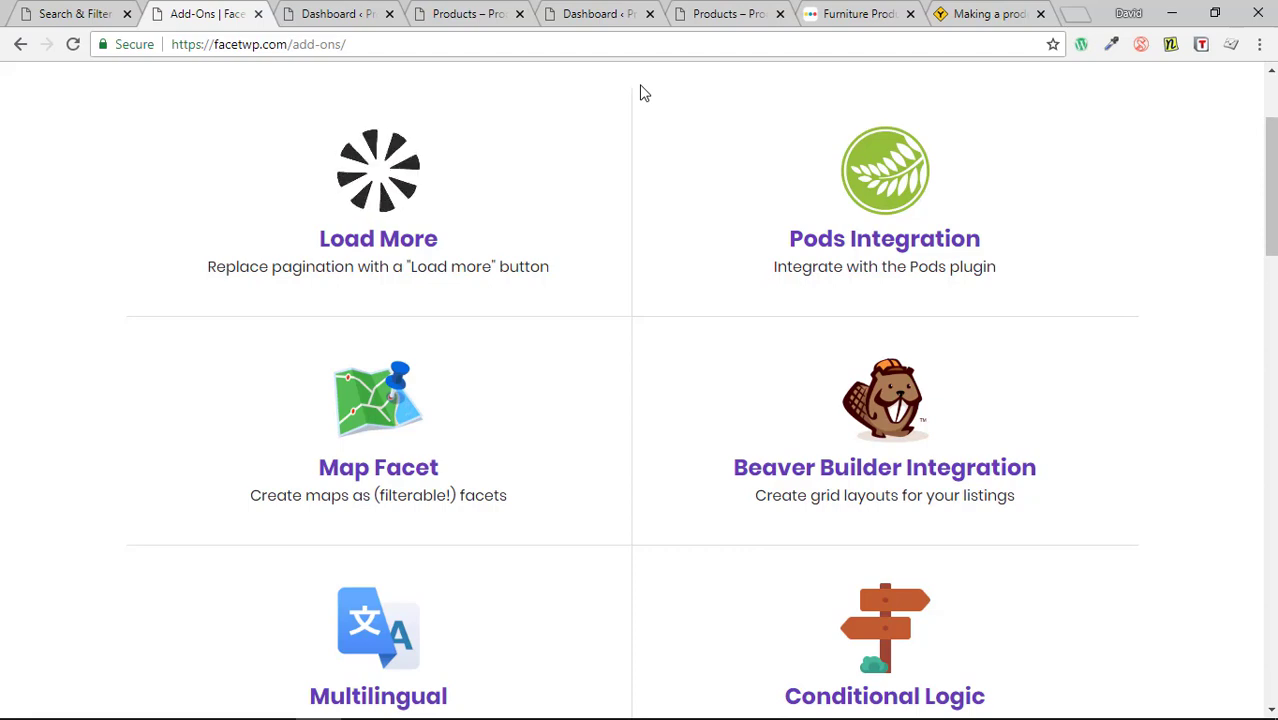
pyautogui.scroll(2, 722, 322)
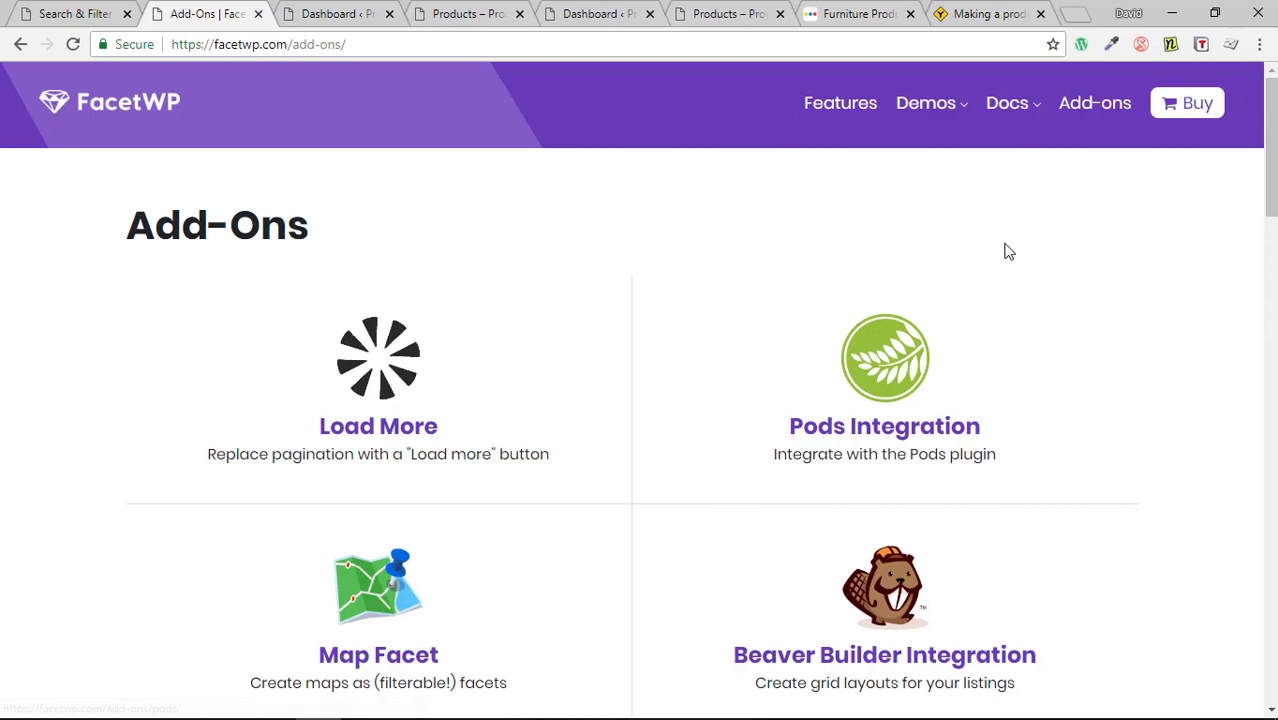
# Review FacetWP pricing, highlighting the Professional plan's 20 Sites limit, and skim Common Questions
pyautogui.click(1198, 105)
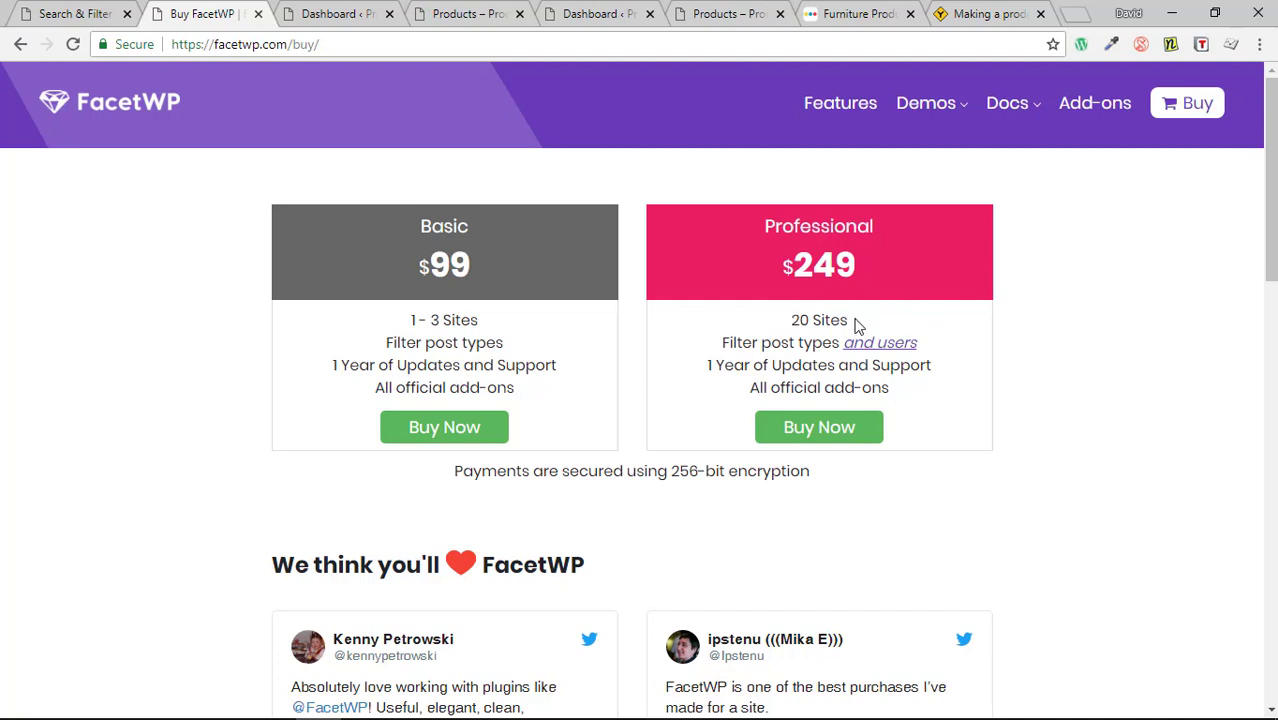
pyautogui.moveTo(855, 325); pyautogui.dragTo(787, 320)
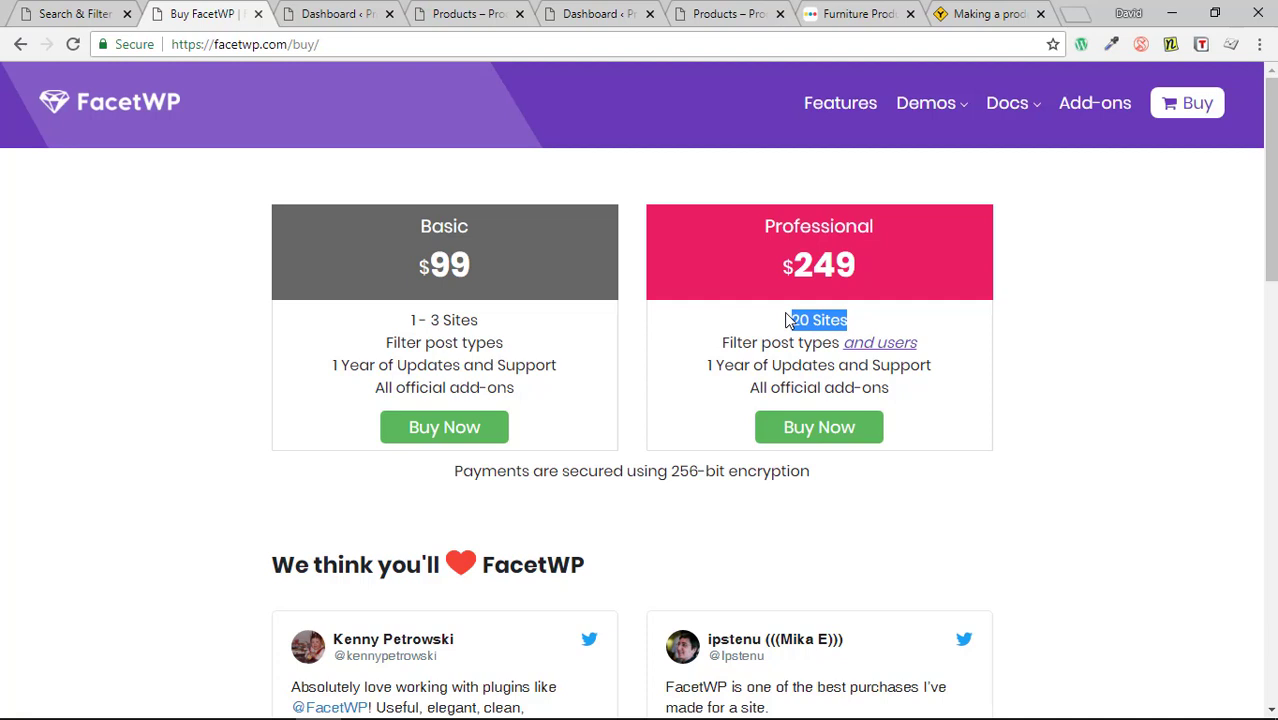
pyautogui.click(1040, 307)
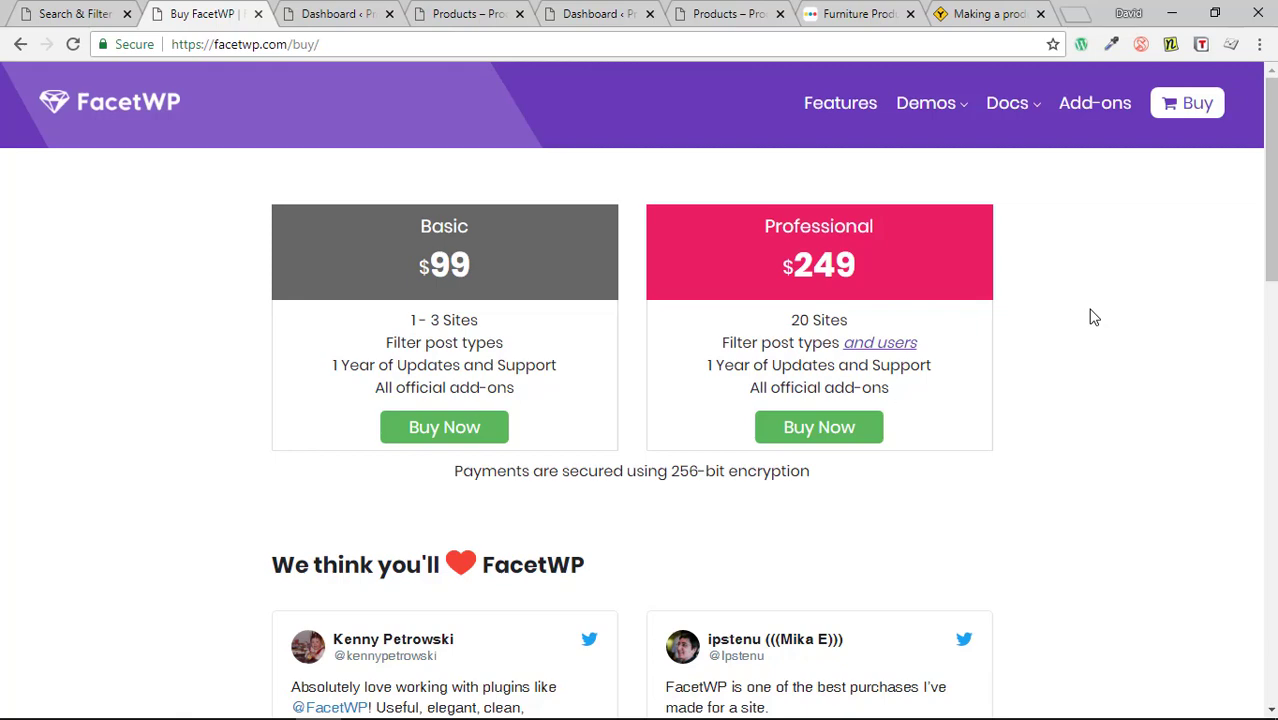
pyautogui.scroll(-7, 1093, 317)
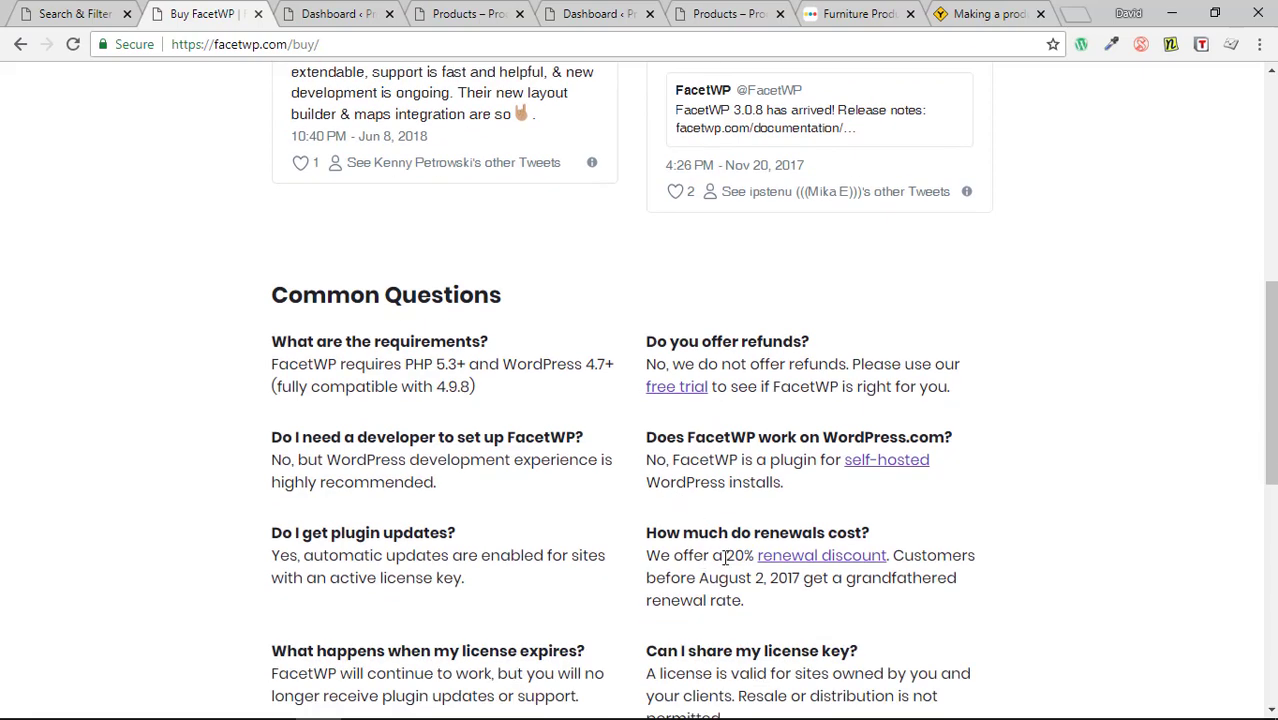
pyautogui.scroll(2, 1110, 457)
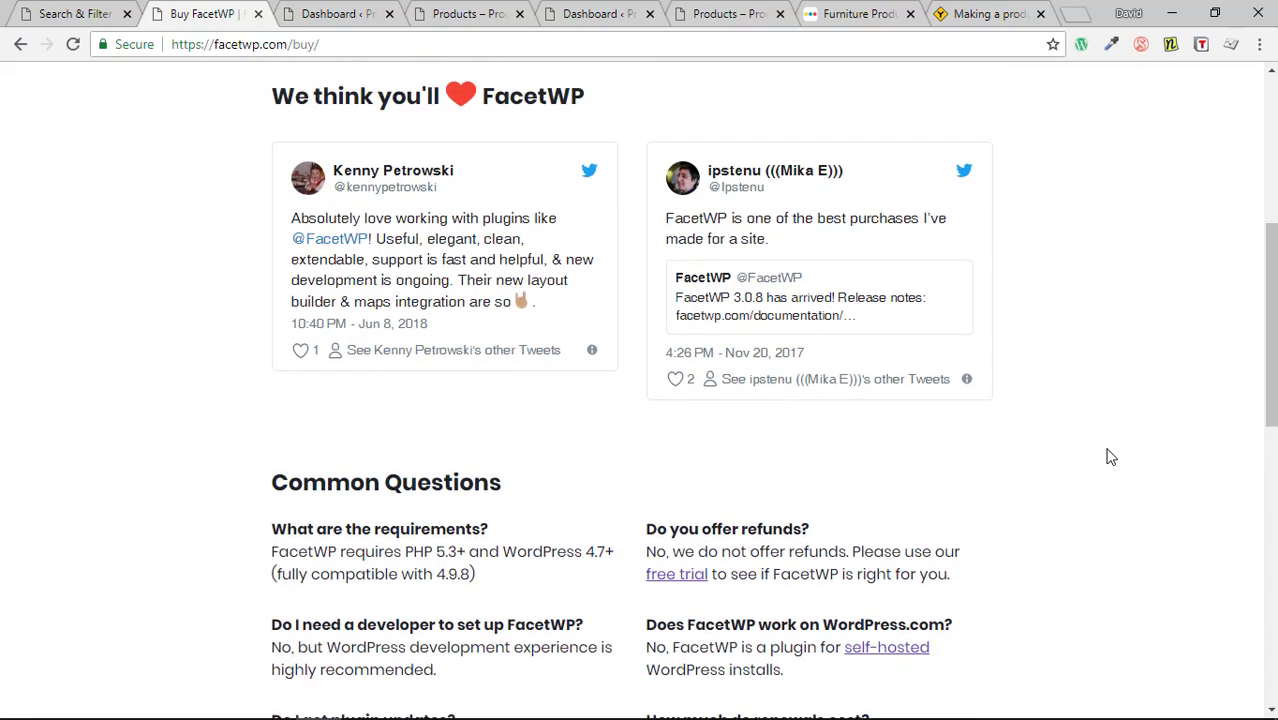
pyautogui.scroll(5, 1108, 460)
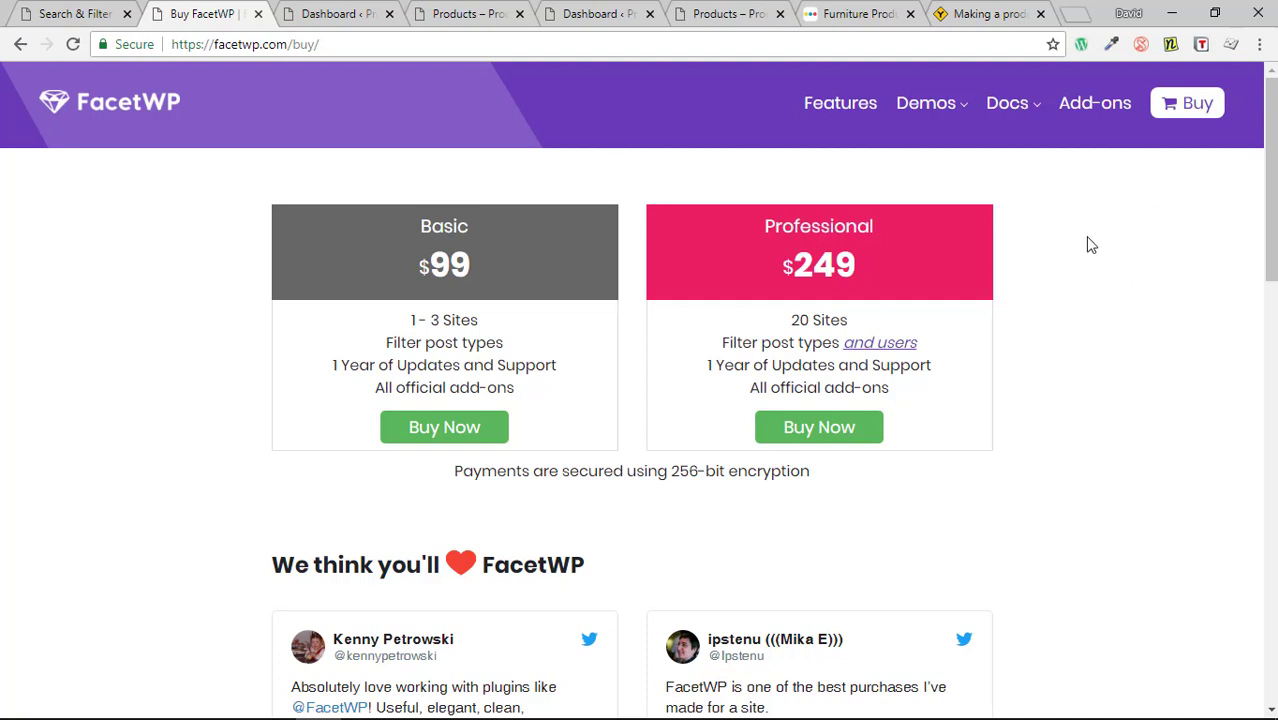
# Scroll the Search & Filter Pro home page through its features grid and $20/$75 pricing
pyautogui.click(58, 12)
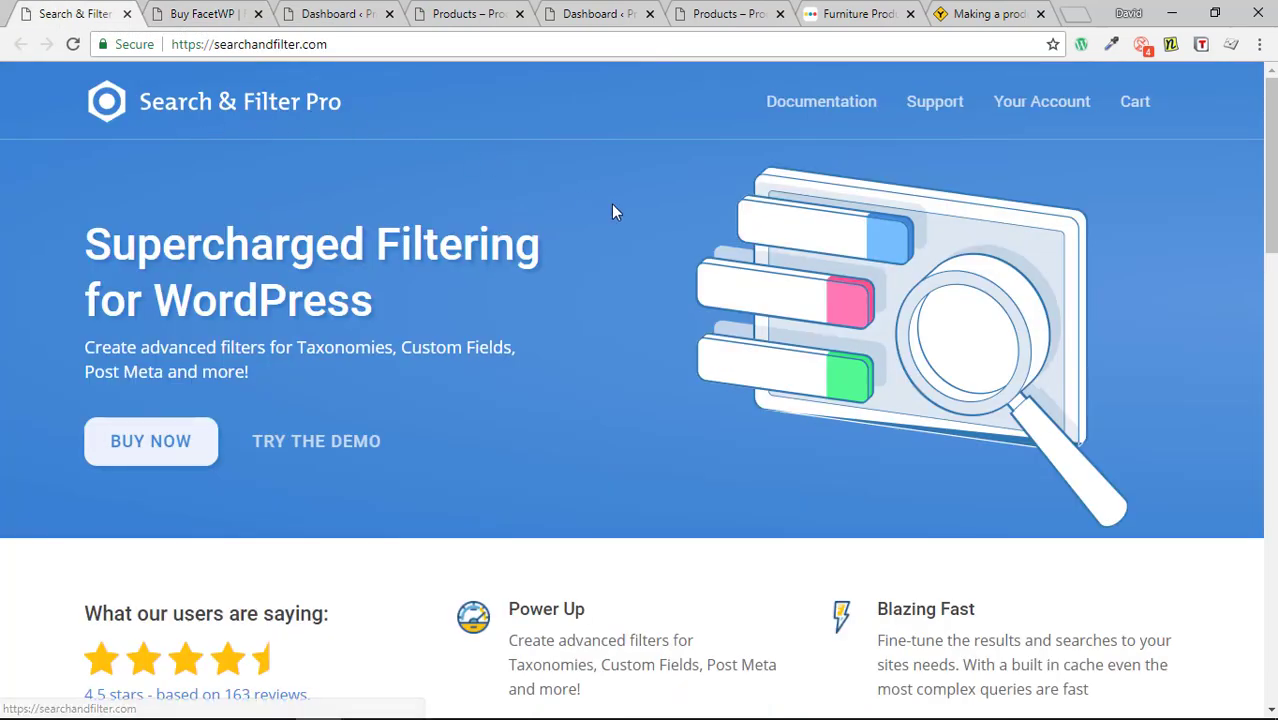
pyautogui.scroll(-2, 614, 210)
pyautogui.scroll(-7, 620, 225)
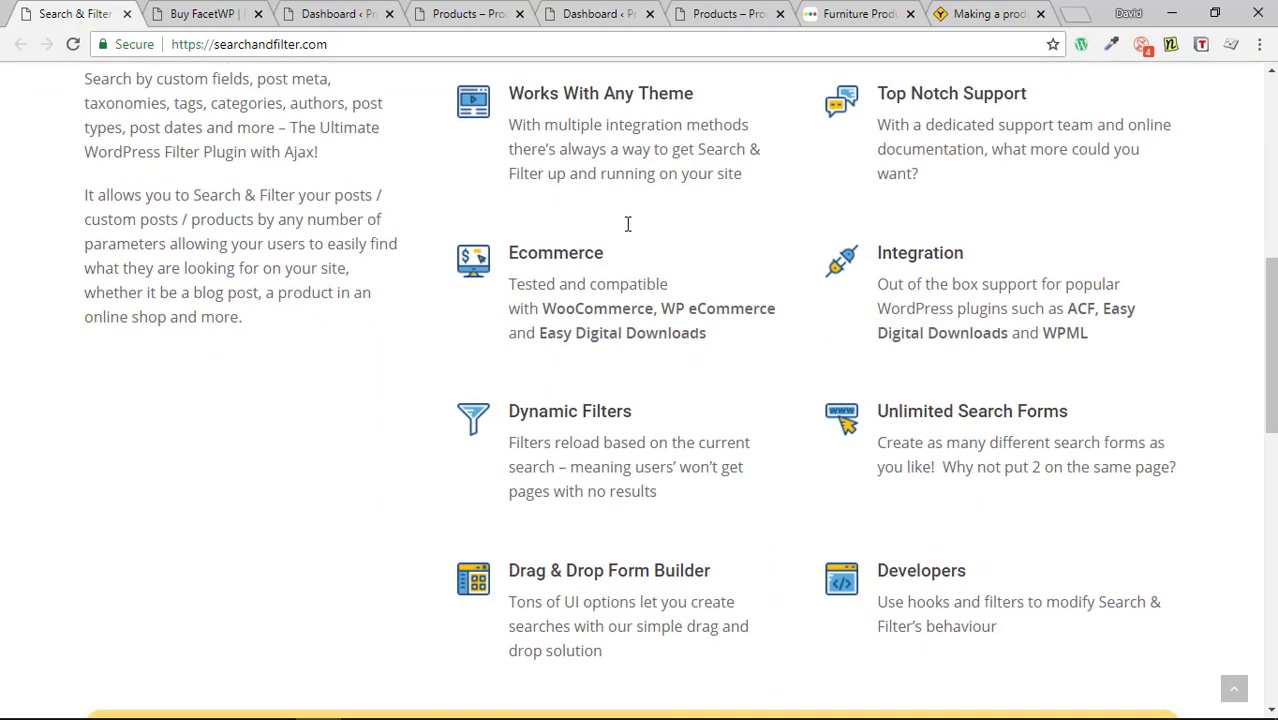
pyautogui.scroll(-1, 627, 225)
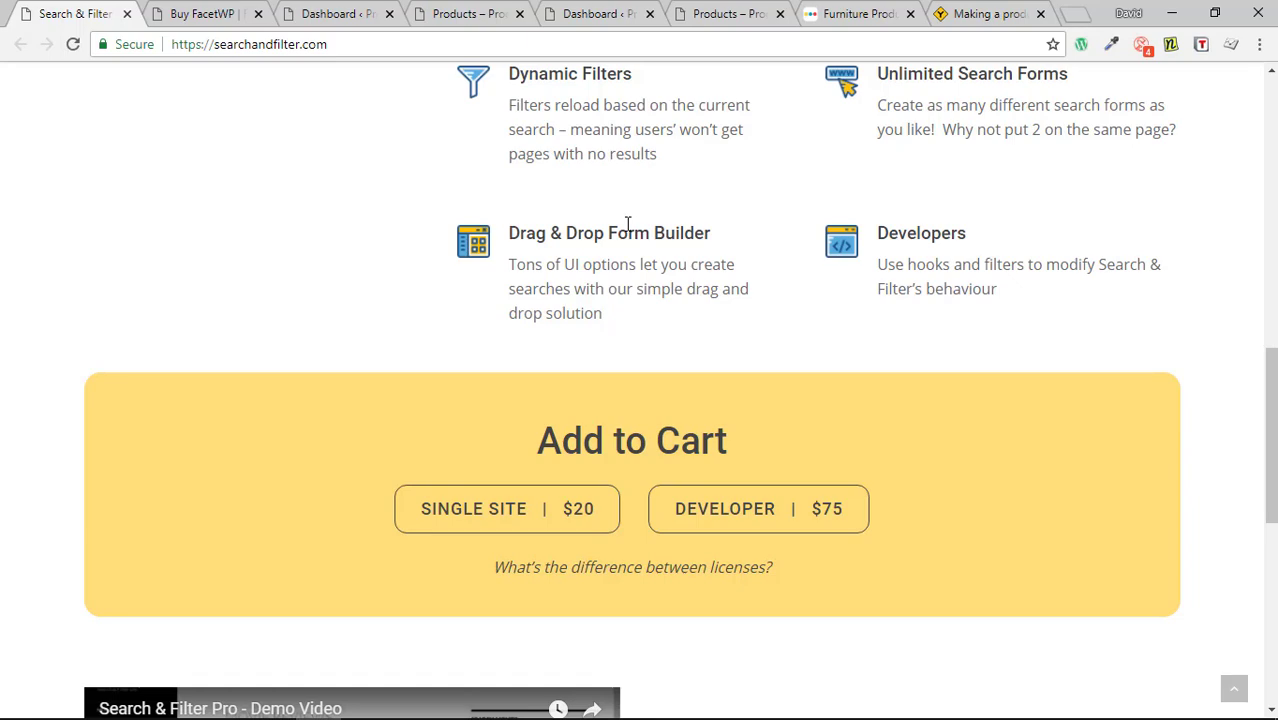
pyautogui.scroll(4, 640, 226)
pyautogui.scroll(-3, 651, 404)
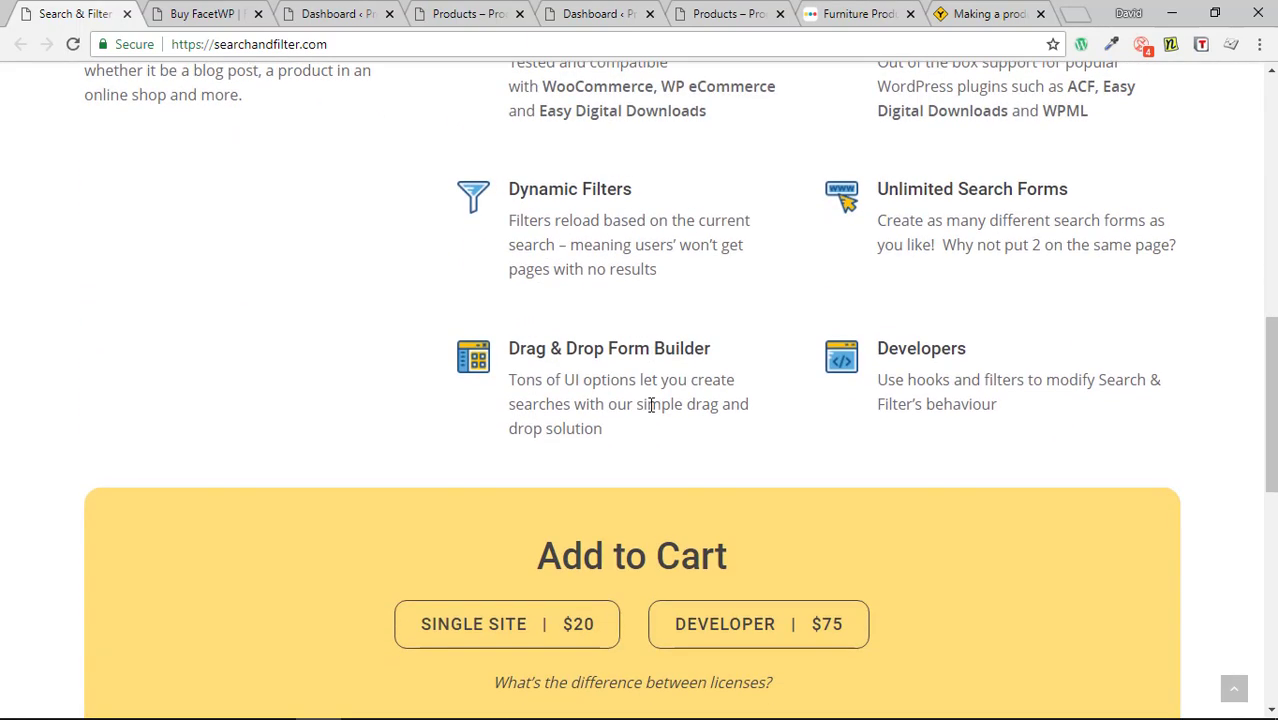
pyautogui.scroll(-3, 651, 404)
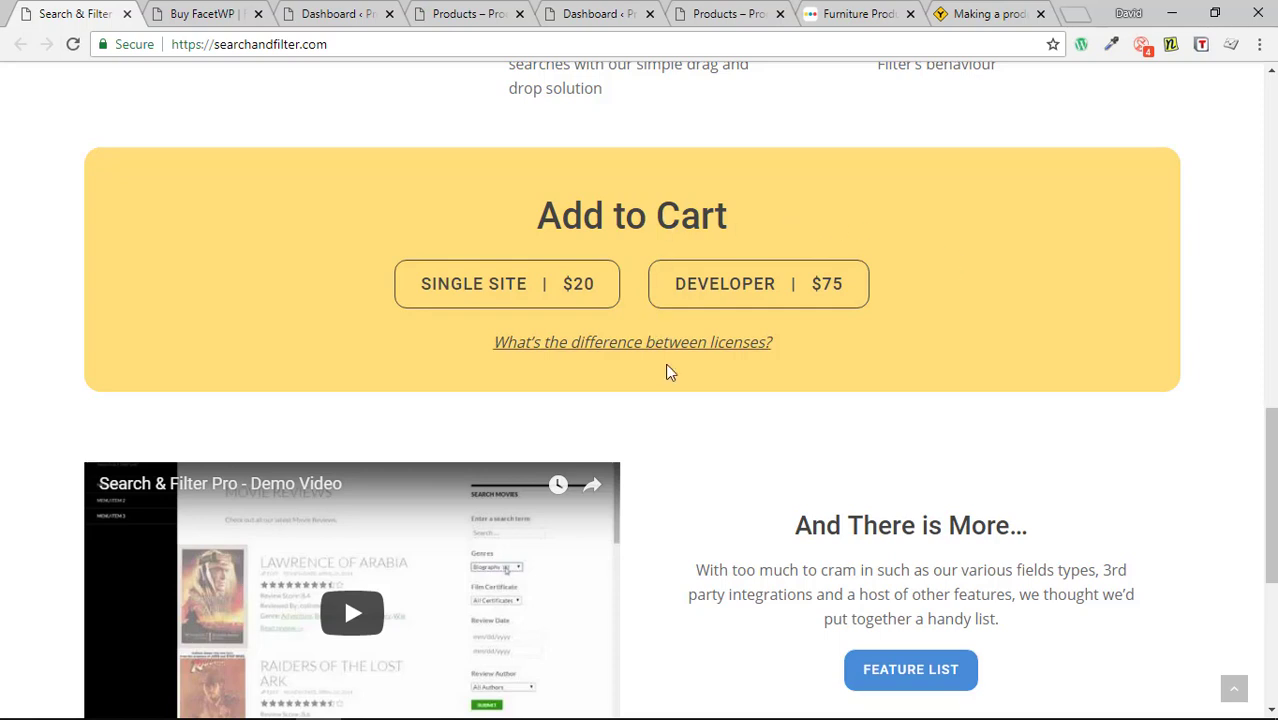
pyautogui.scroll(-1, 964, 293)
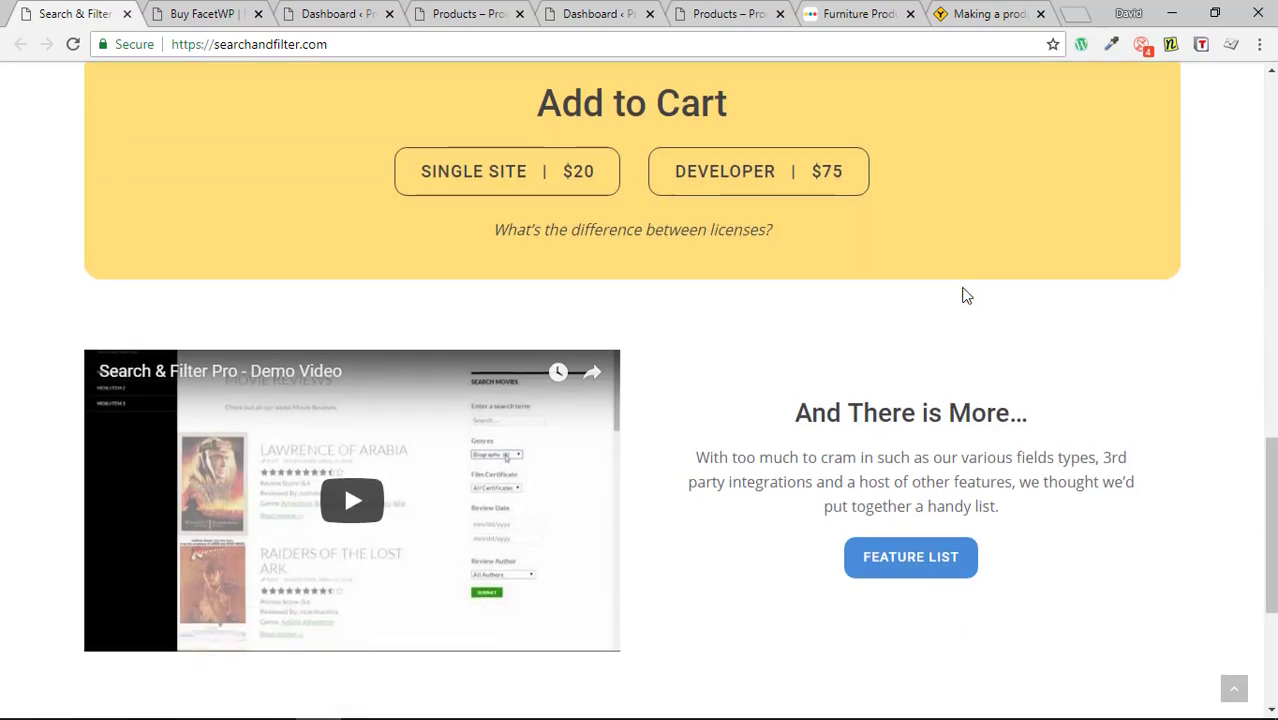
pyautogui.scroll(-2, 980, 290)
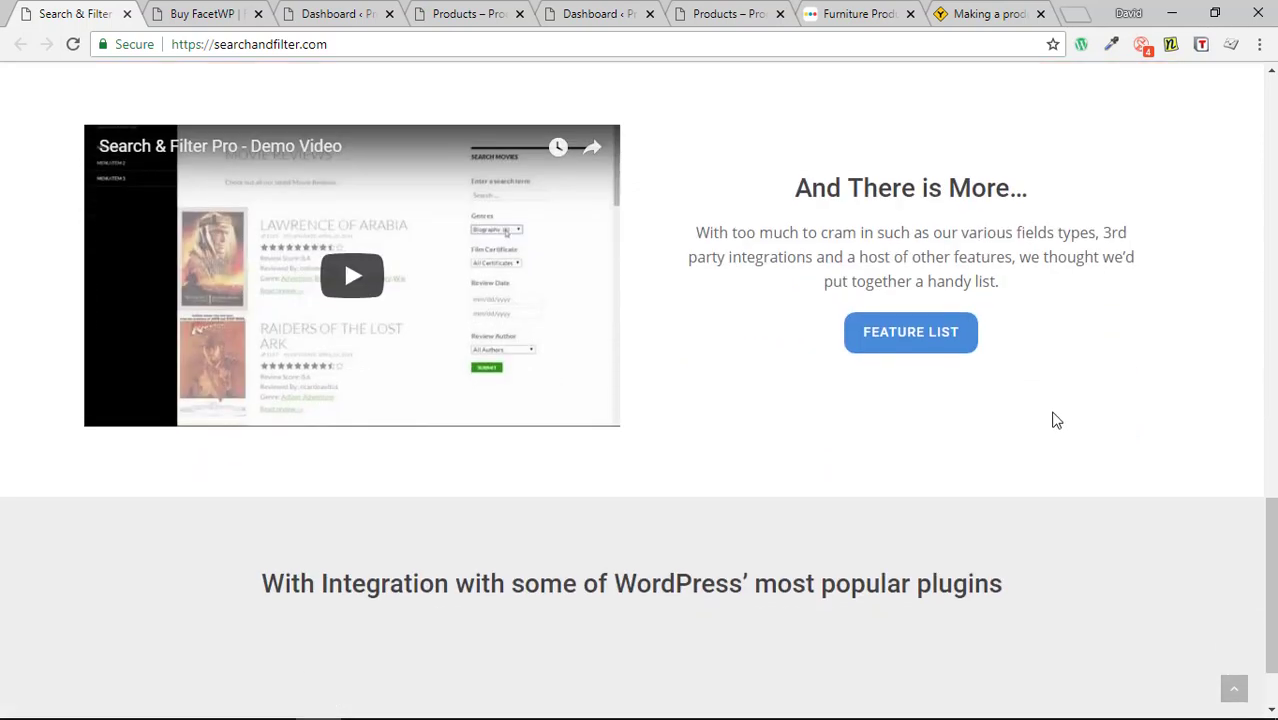
pyautogui.scroll(5, 1050, 435)
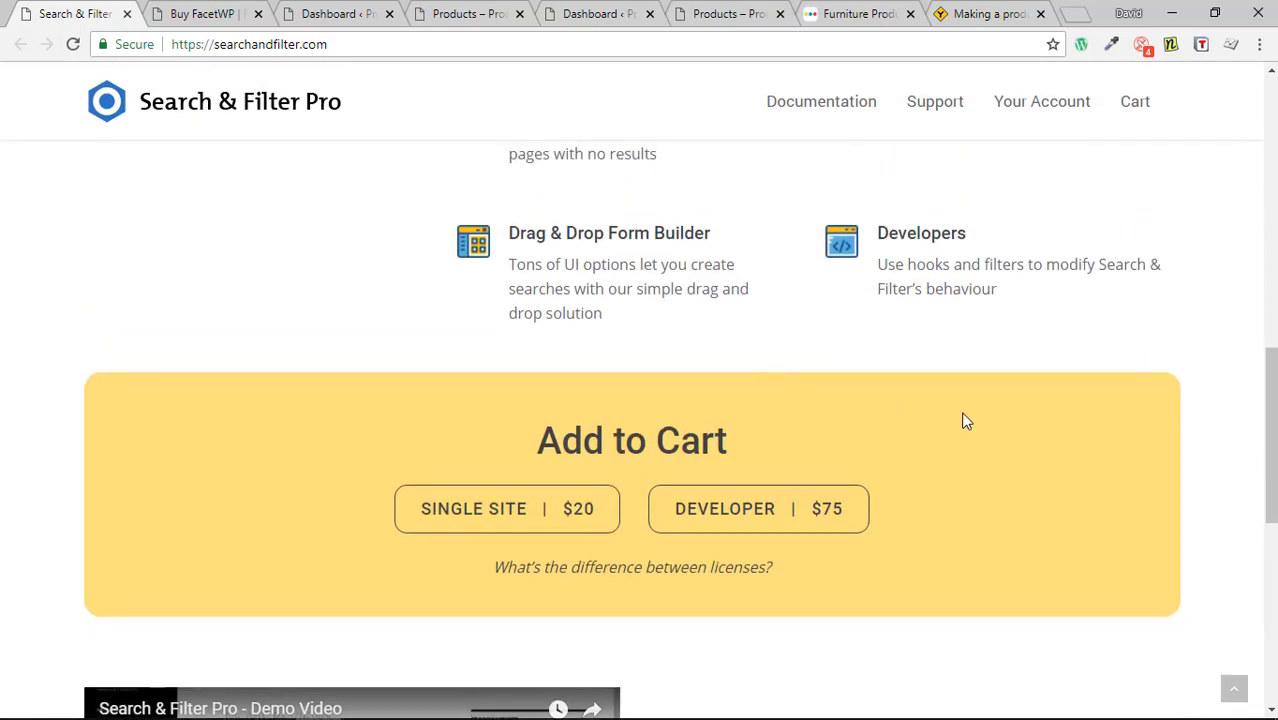
pyautogui.scroll(-2, 961, 420)
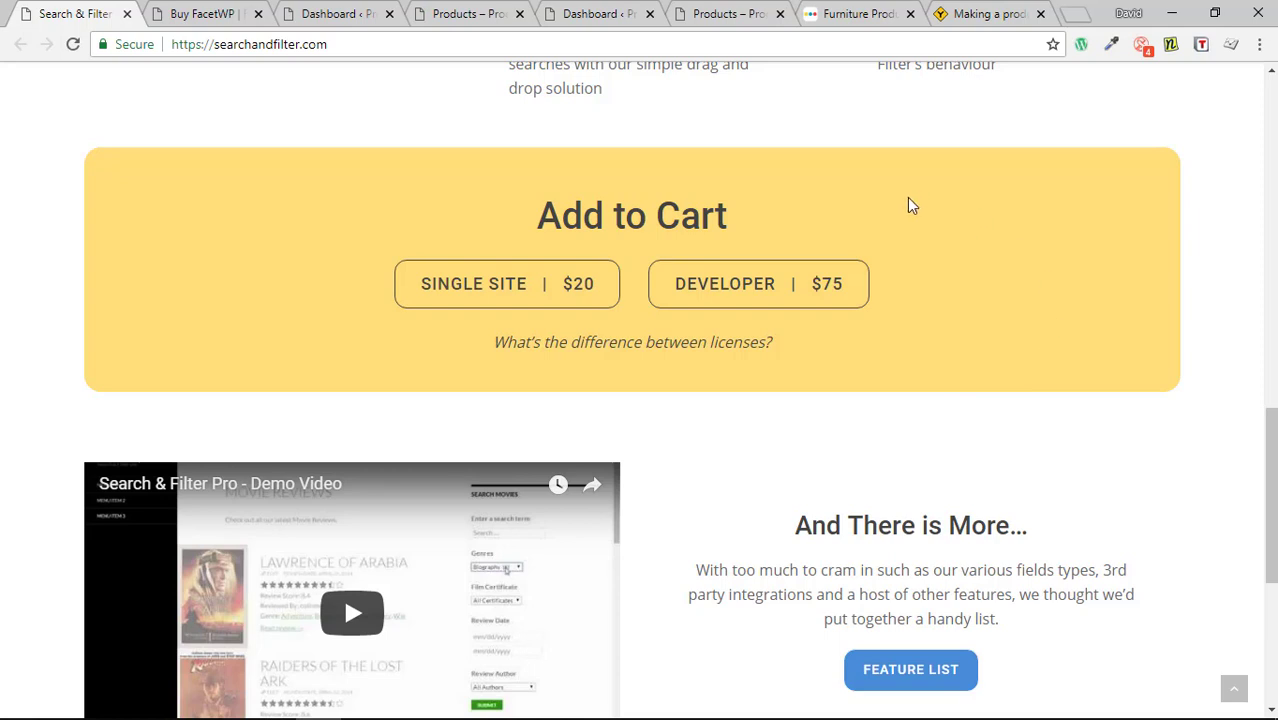
pyautogui.scroll(1, 978, 391)
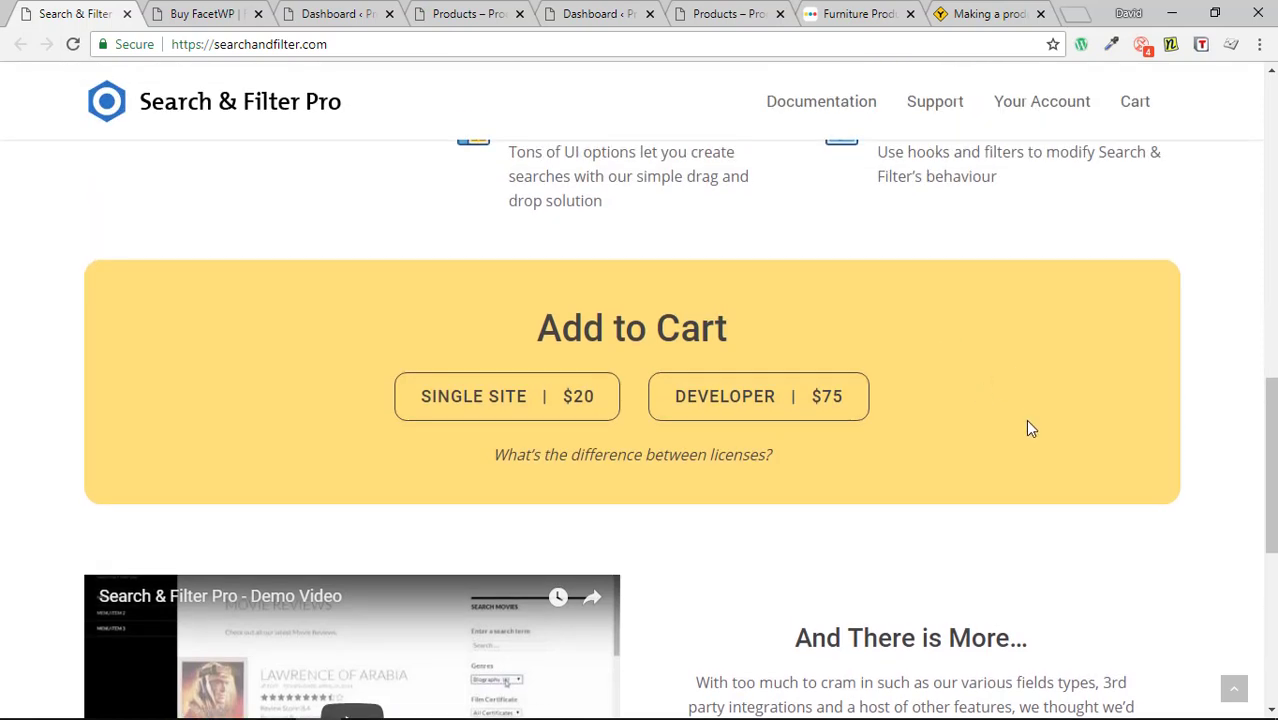
pyautogui.scroll(1, 1027, 430)
pyautogui.scroll(2, 1029, 443)
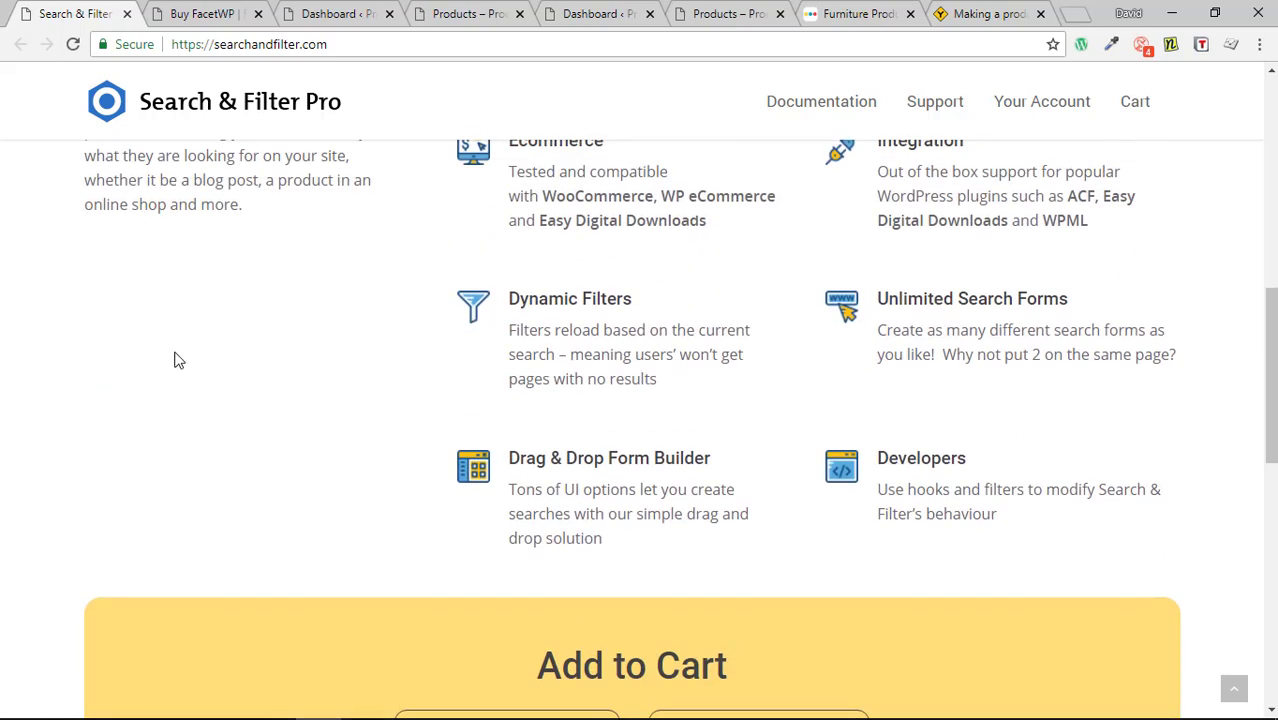
# Filter the FacetWP cupcake page to the Natural Ingredients type
pyautogui.click(699, 16)
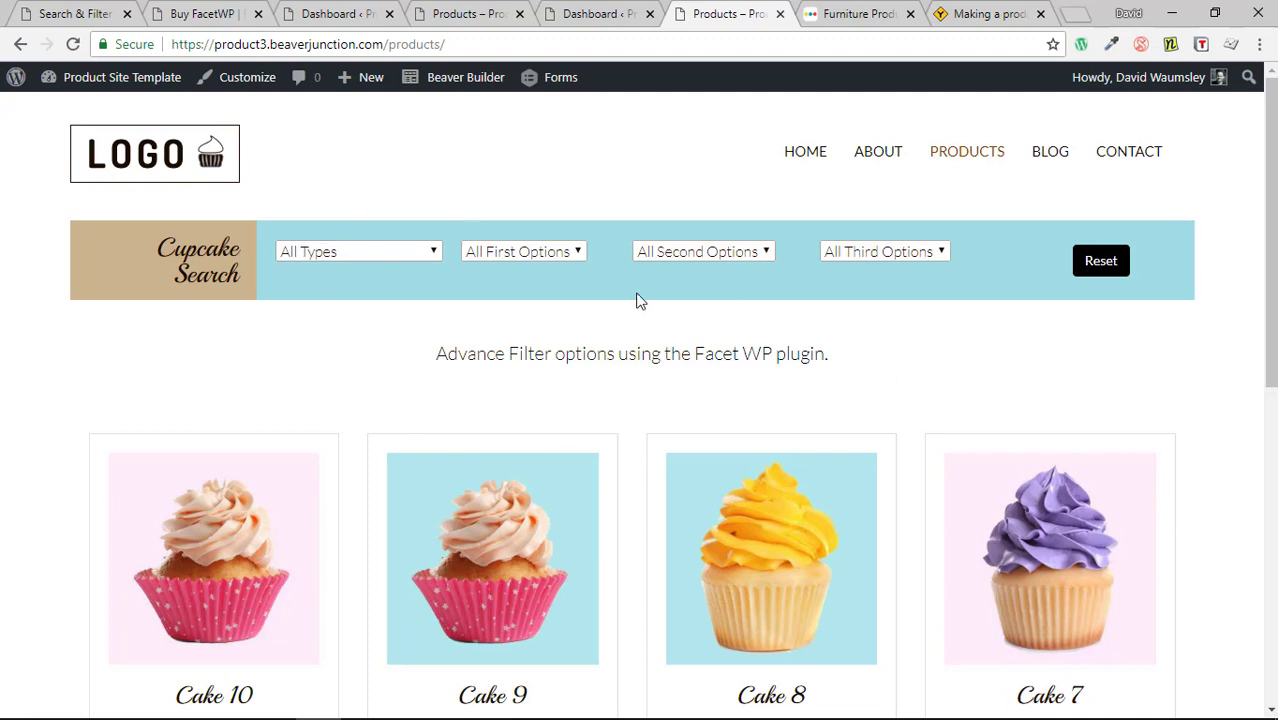
pyautogui.click(386, 253)
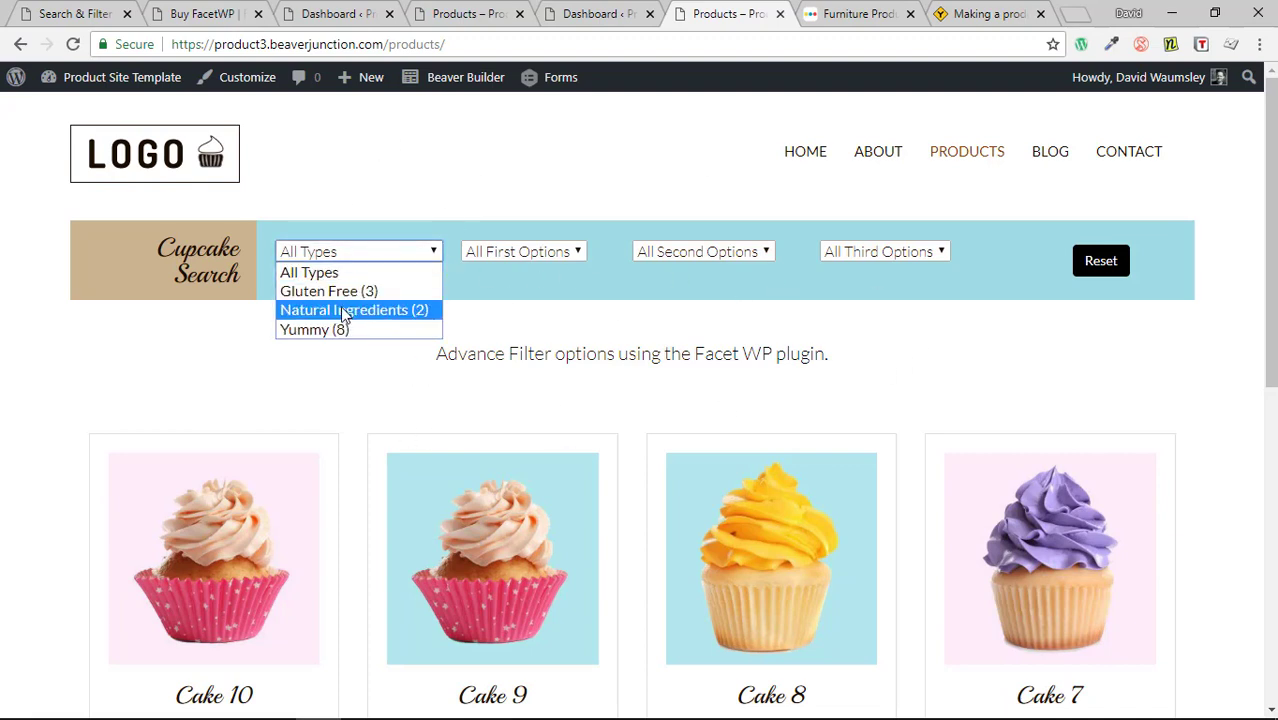
pyautogui.click(345, 306)
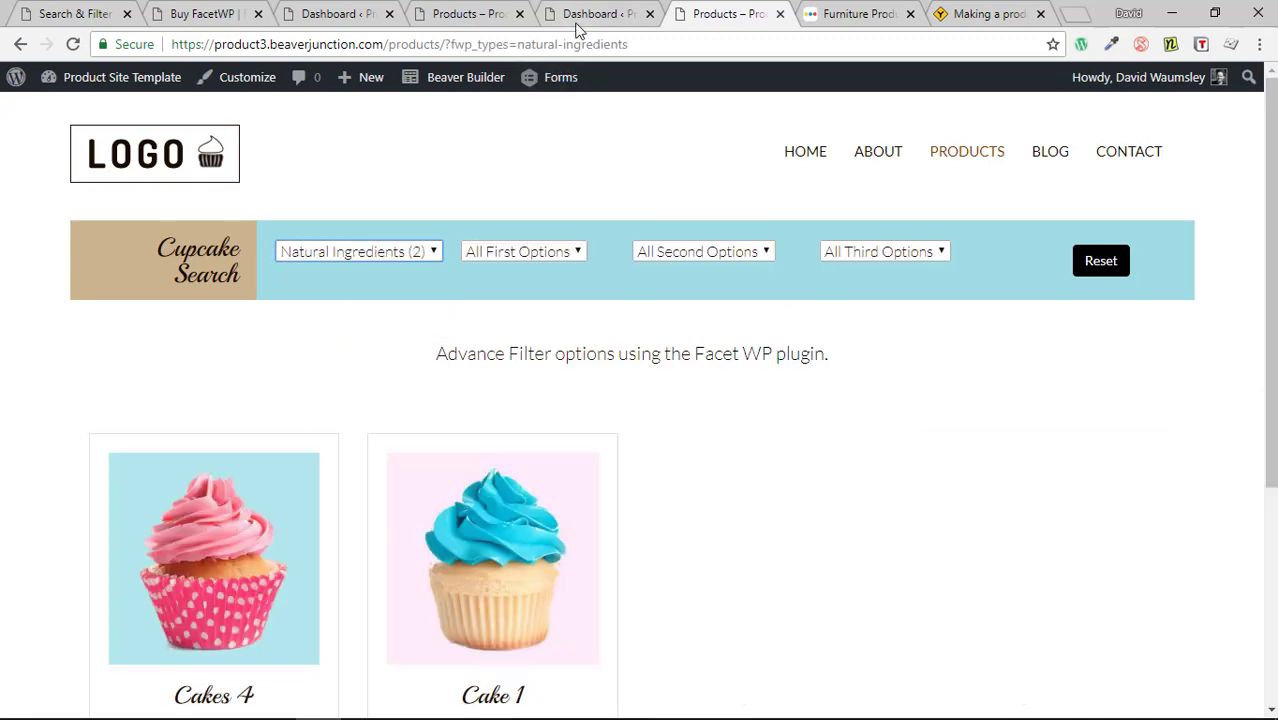
# Filter the Search & Filter cupcake page to Gluten Free (3), leaving Cakes 2, 5 and 6
pyautogui.click(490, 14)
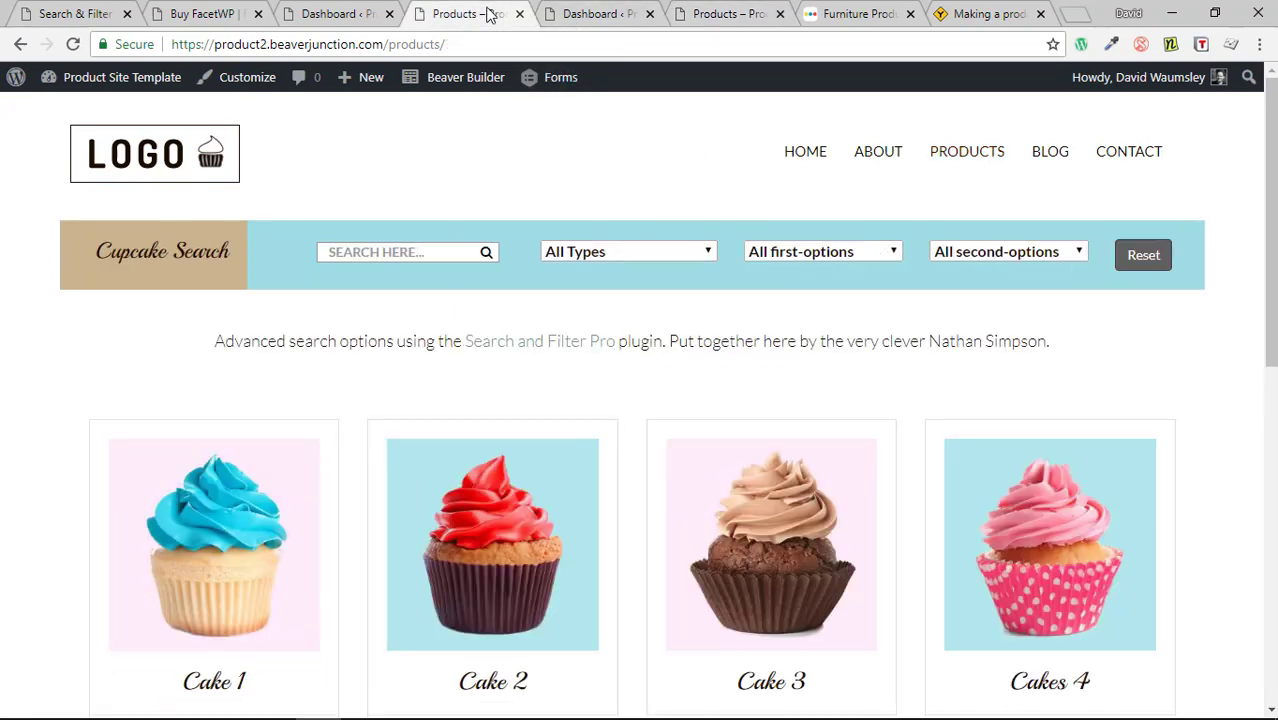
pyautogui.click(652, 250)
pyautogui.click(620, 299)
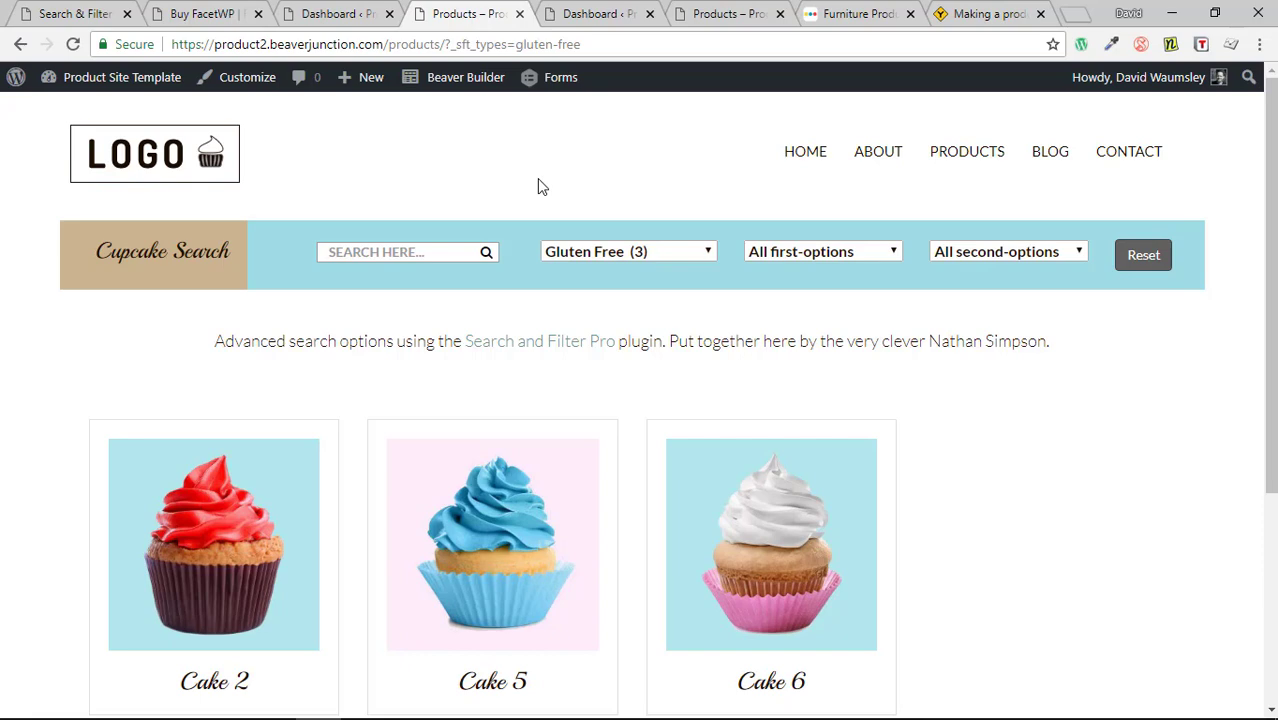
# In the Beaver Junction tutorial, advance to the next Search & Filter settings screenshot
pyautogui.click(944, 18)
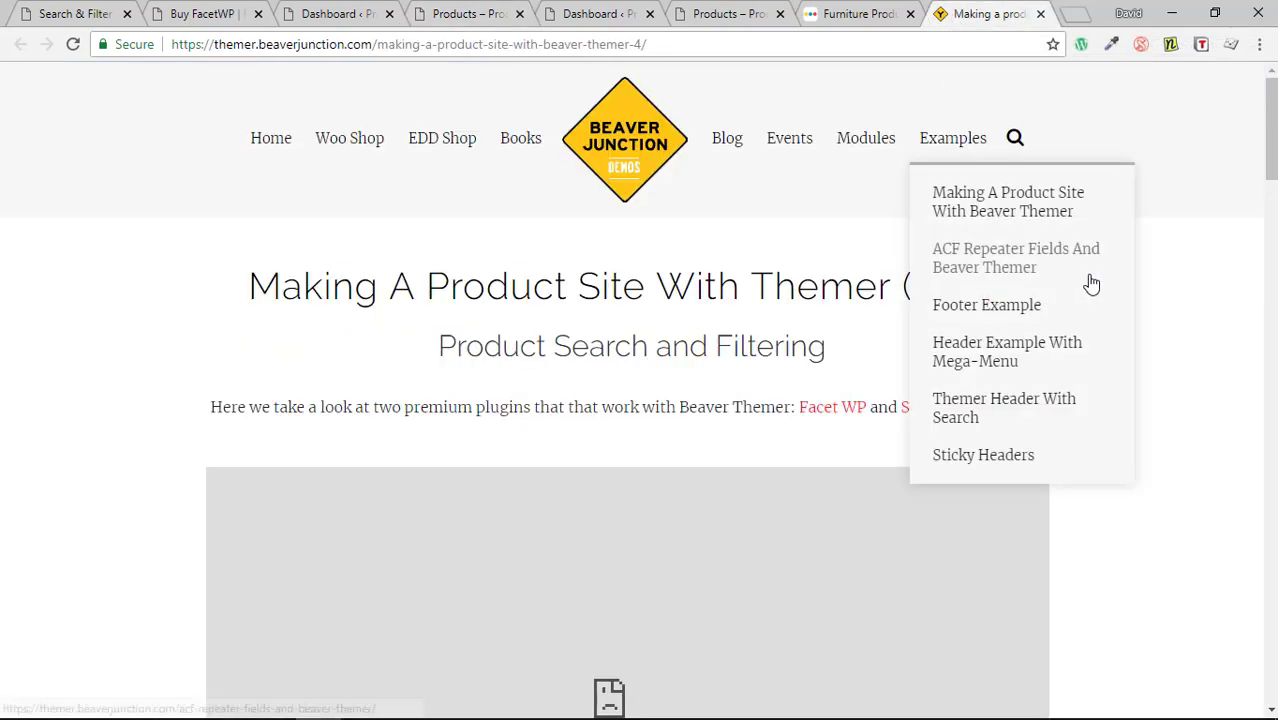
pyautogui.scroll(-10, 829, 293)
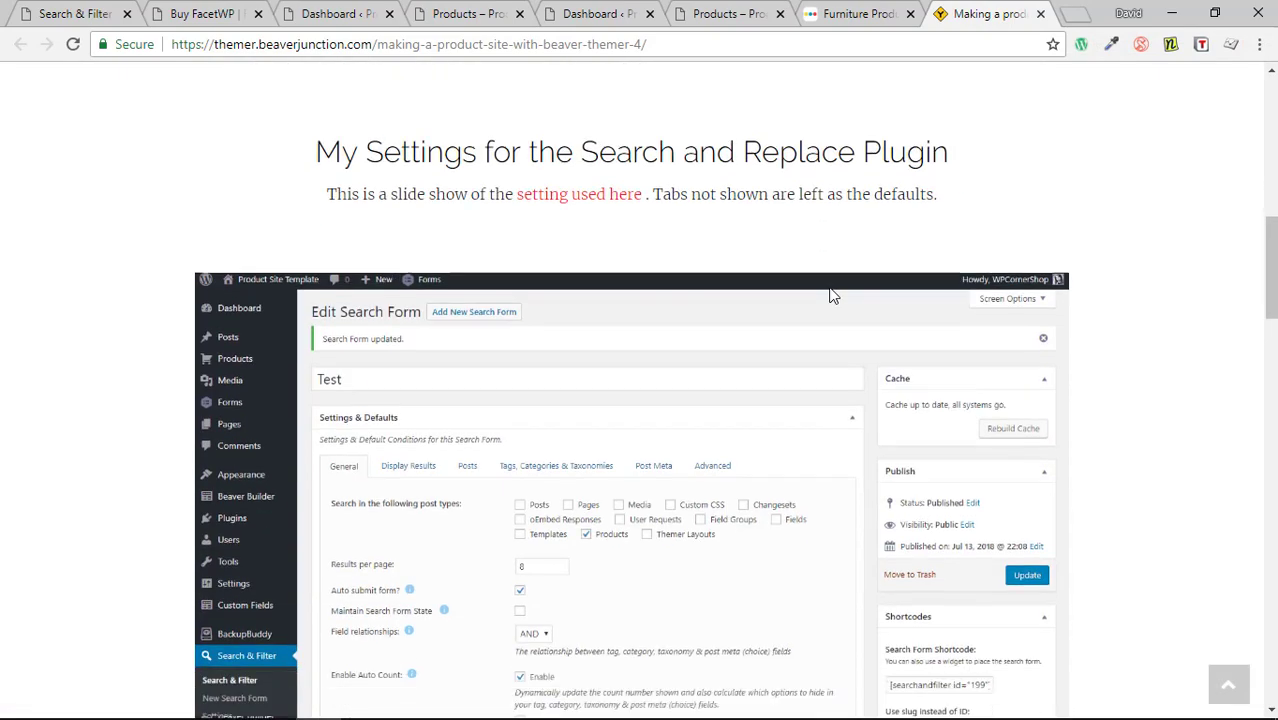
pyautogui.scroll(-5, 818, 392)
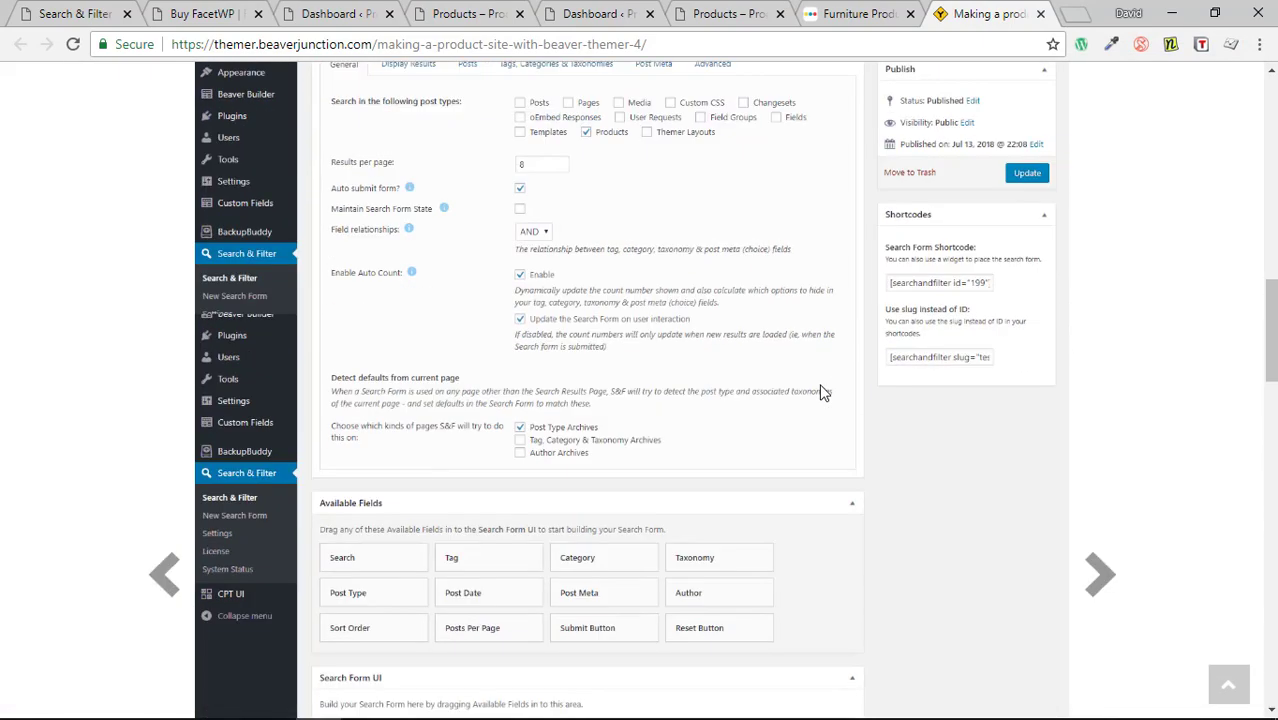
pyautogui.scroll(-3, 818, 392)
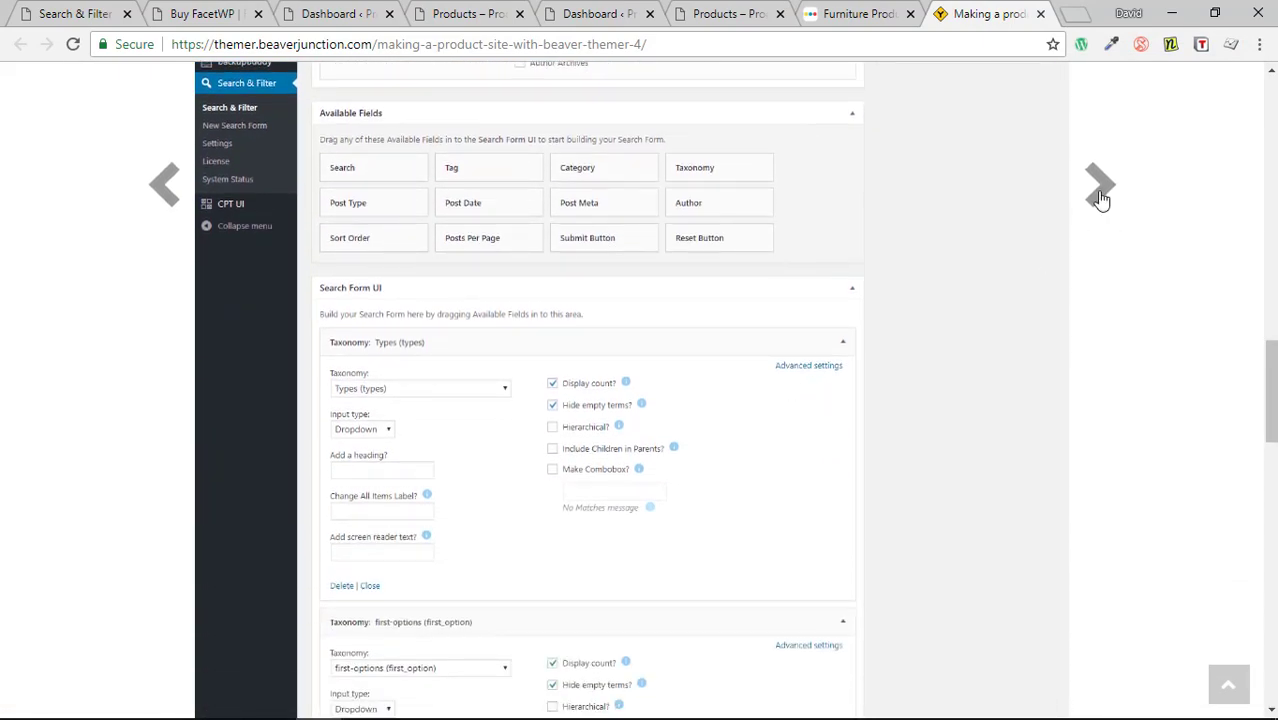
pyautogui.click(1104, 185)
pyautogui.scroll(2, 1042, 327)
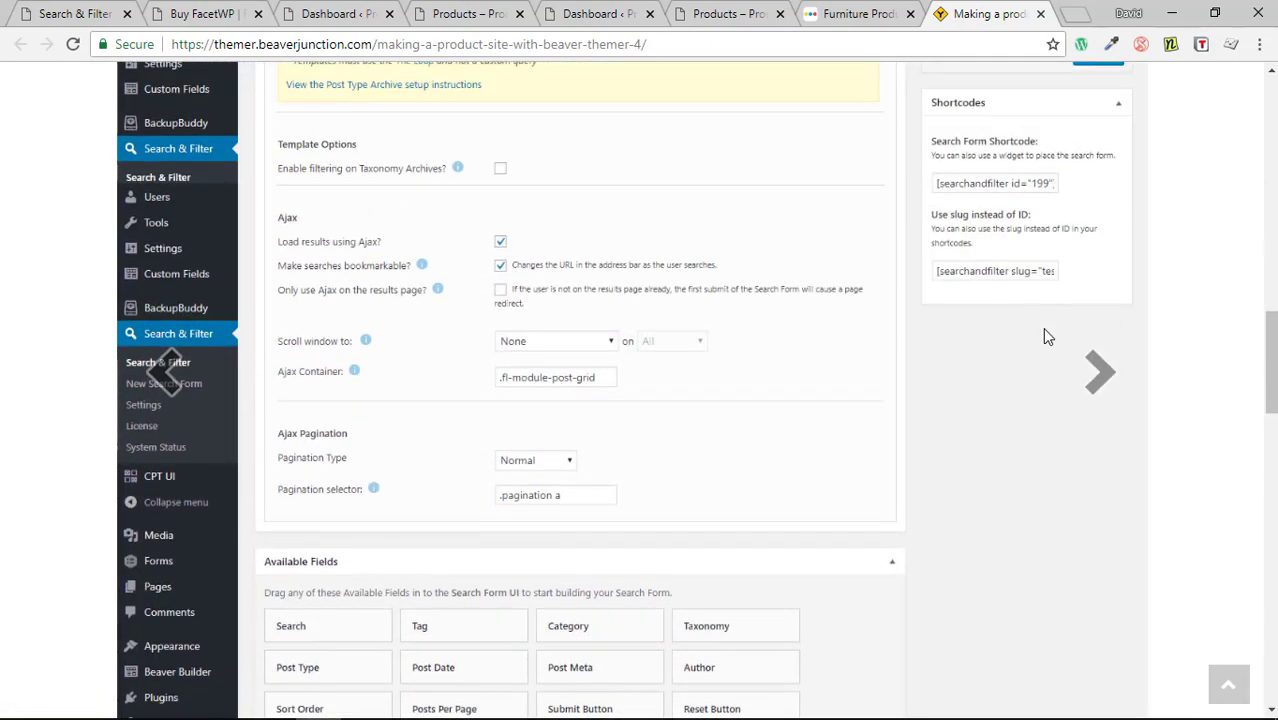
pyautogui.scroll(2, 841, 386)
pyautogui.scroll(-2, 670, 460)
# Advance the slideshow once more and review the tutorial's Product Archive CSS
pyautogui.click(1098, 371)
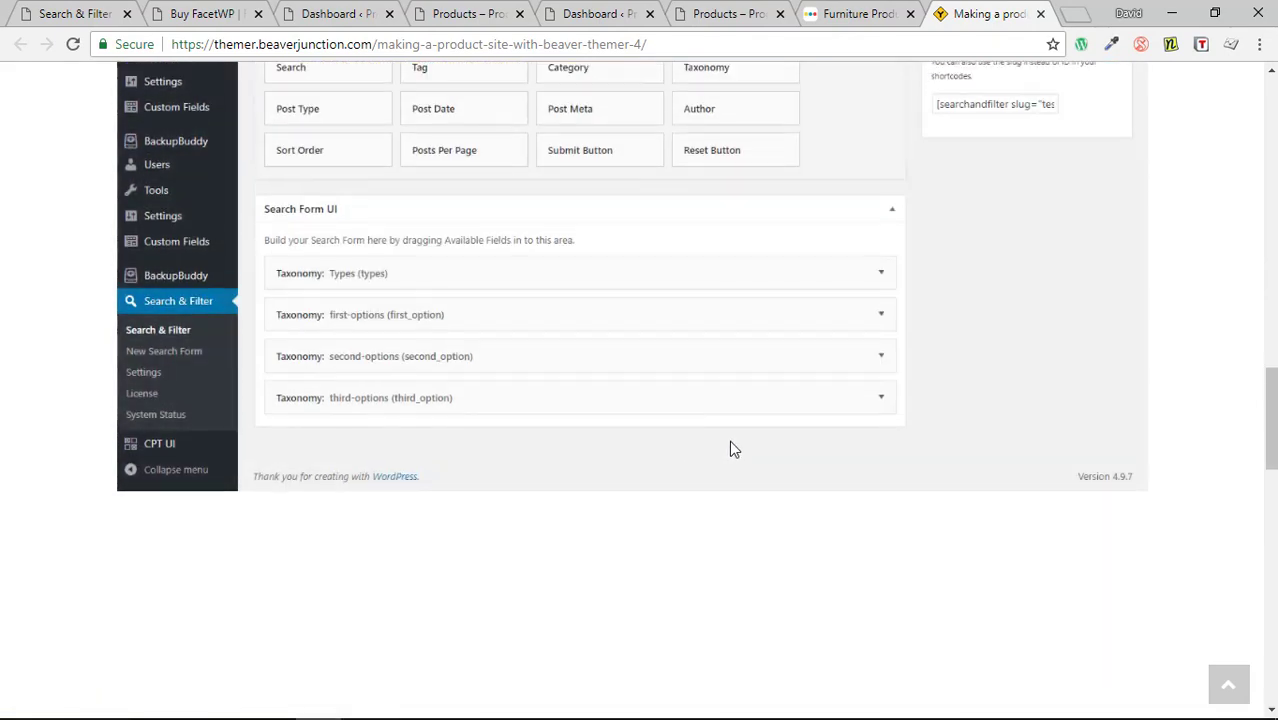
pyautogui.scroll(9, 729, 449)
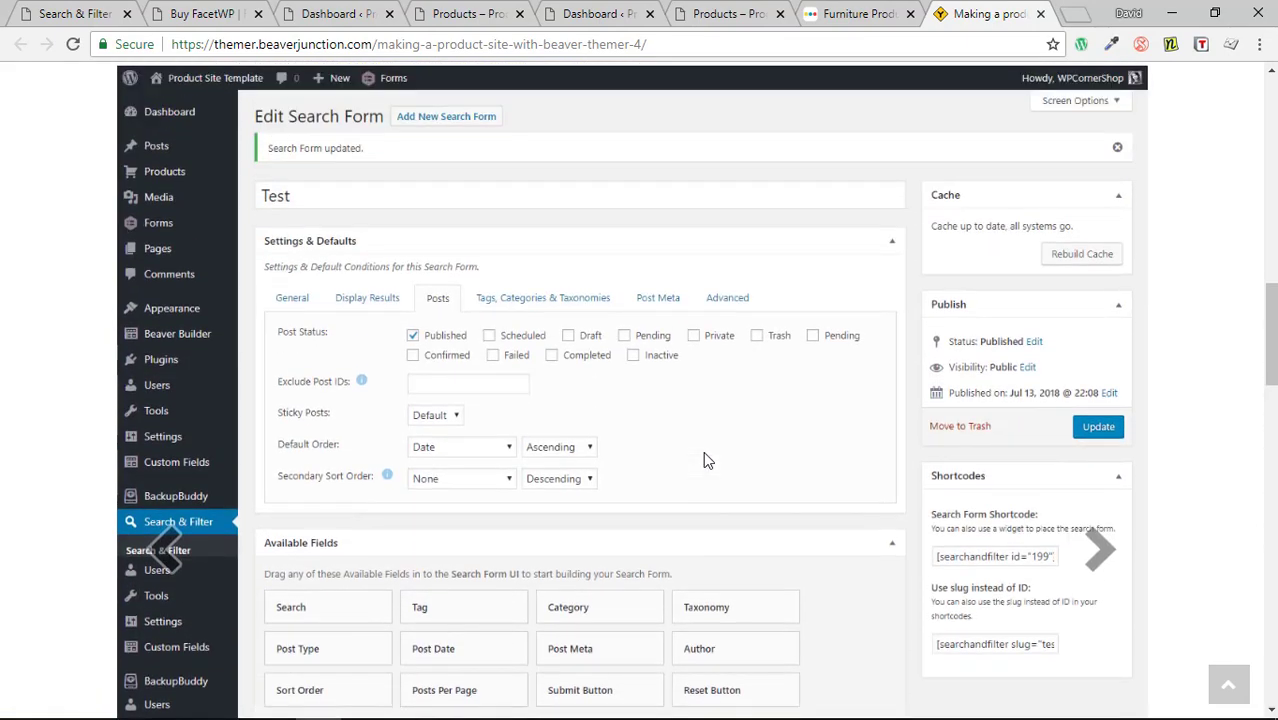
pyautogui.scroll(4, 705, 462)
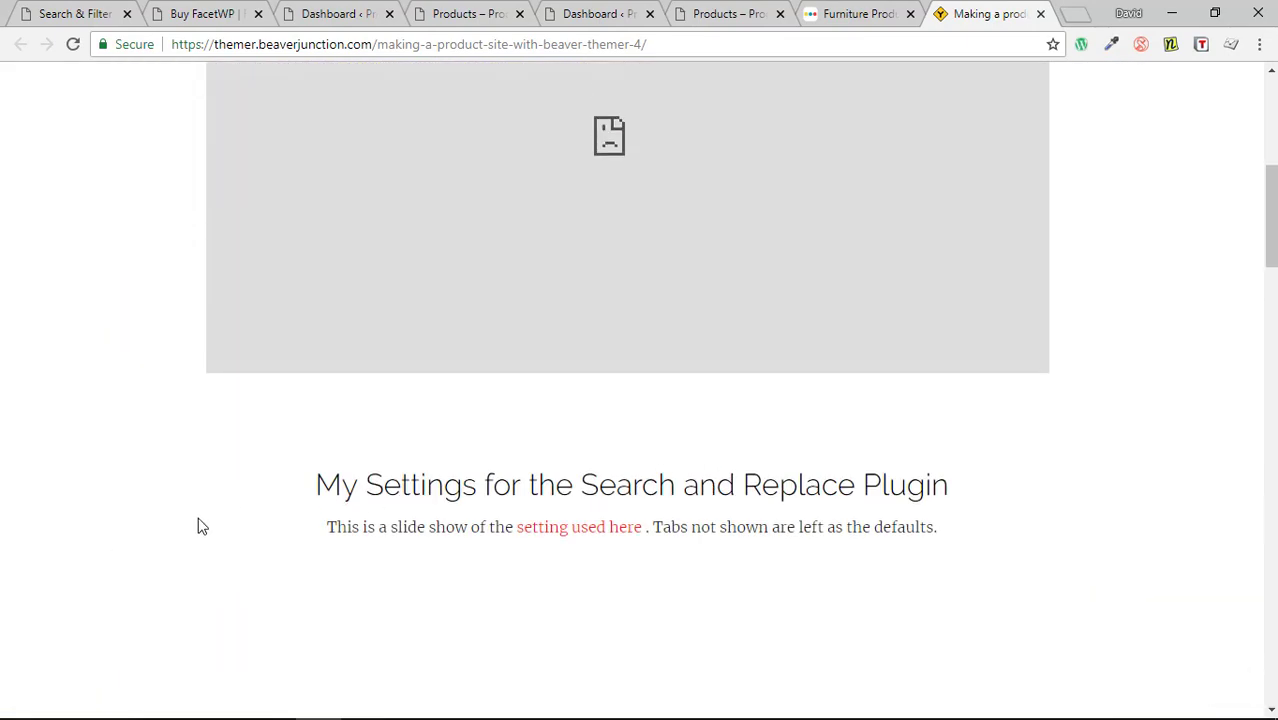
pyautogui.scroll(-13, 1171, 539)
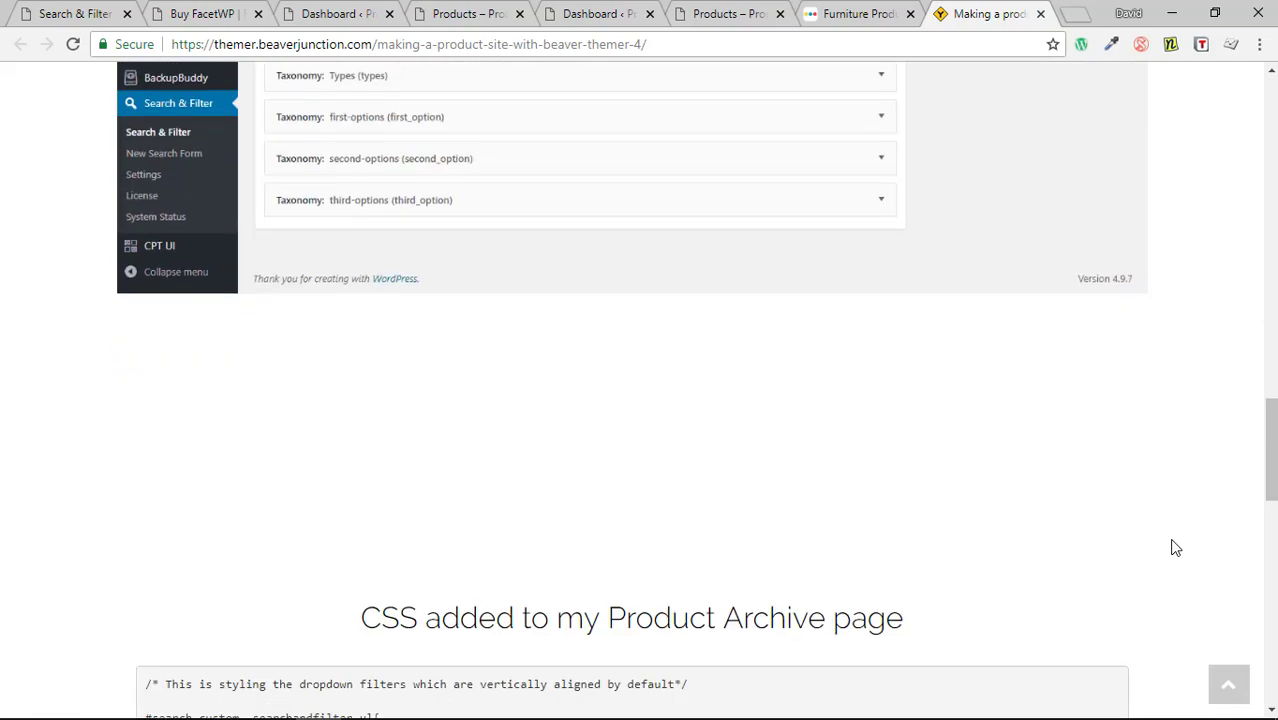
pyautogui.scroll(-4, 588, 365)
pyautogui.scroll(-3, 685, 451)
pyautogui.scroll(4, 898, 405)
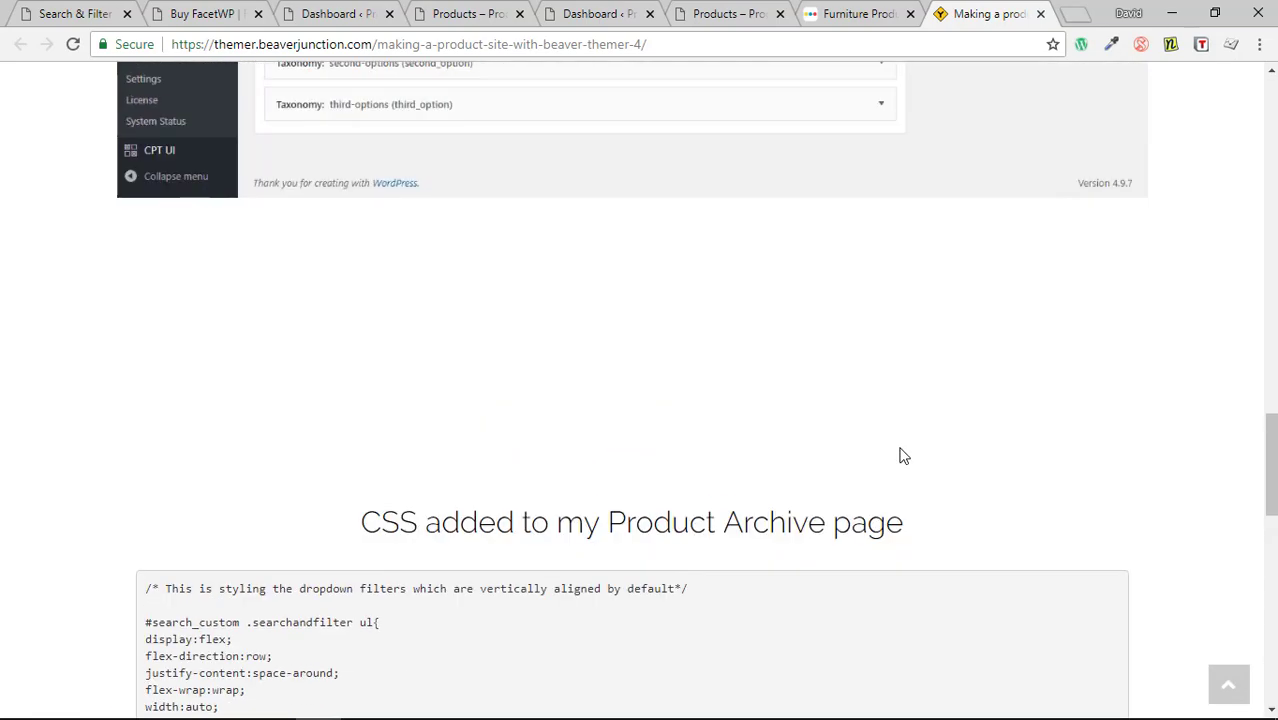
pyautogui.scroll(7, 920, 490)
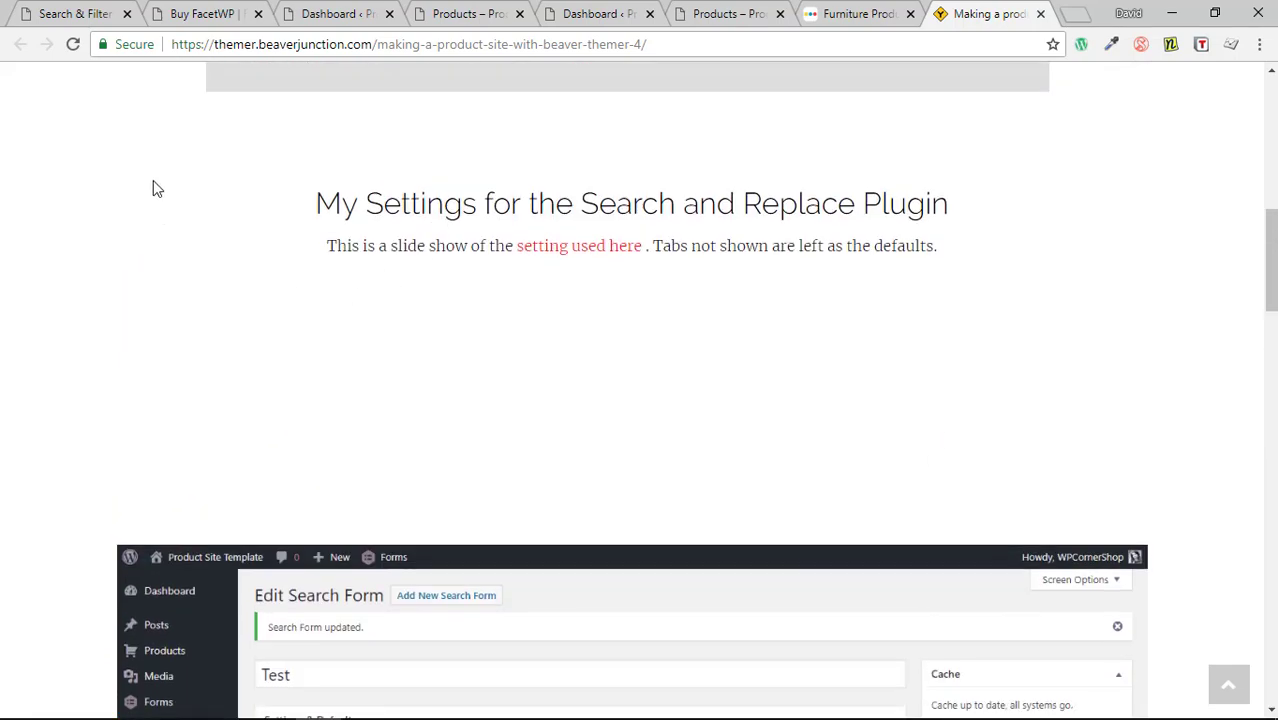
pyautogui.click(183, 14)
# Bring up the FacetWP Buy page comparing Basic at $99 with Professional at $249
pyautogui.click(75, 14)
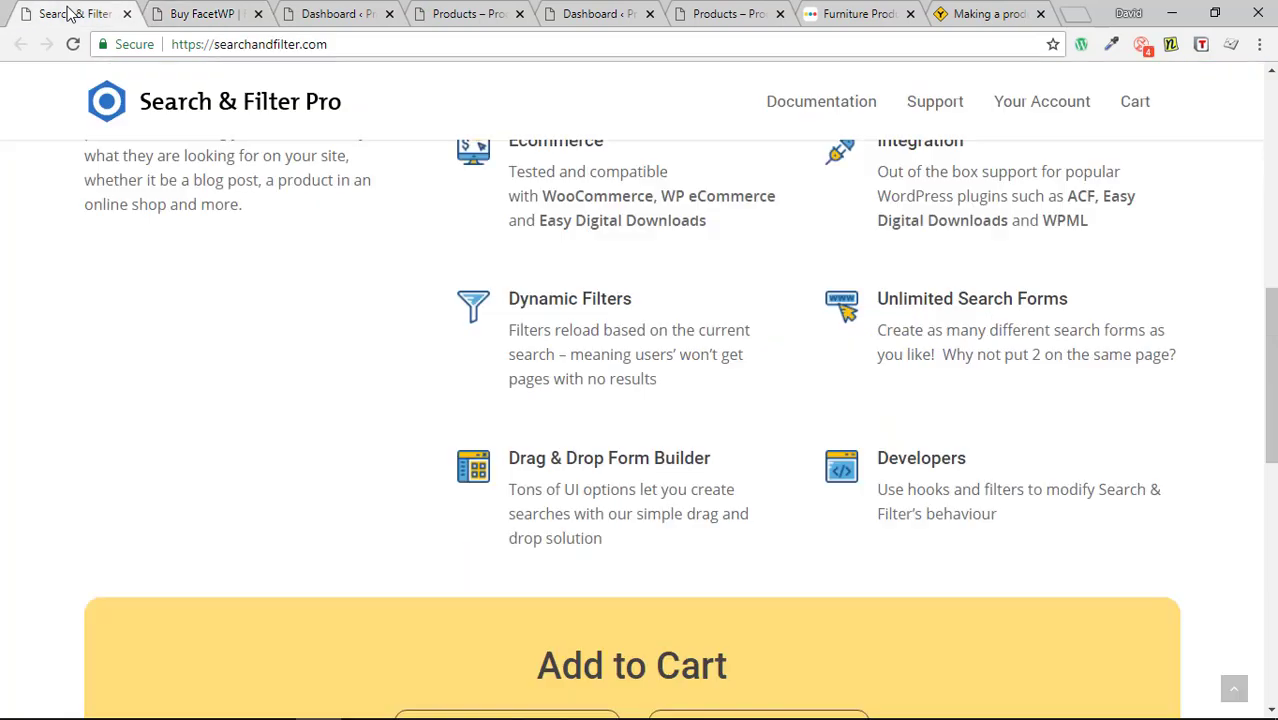
pyautogui.click(204, 12)
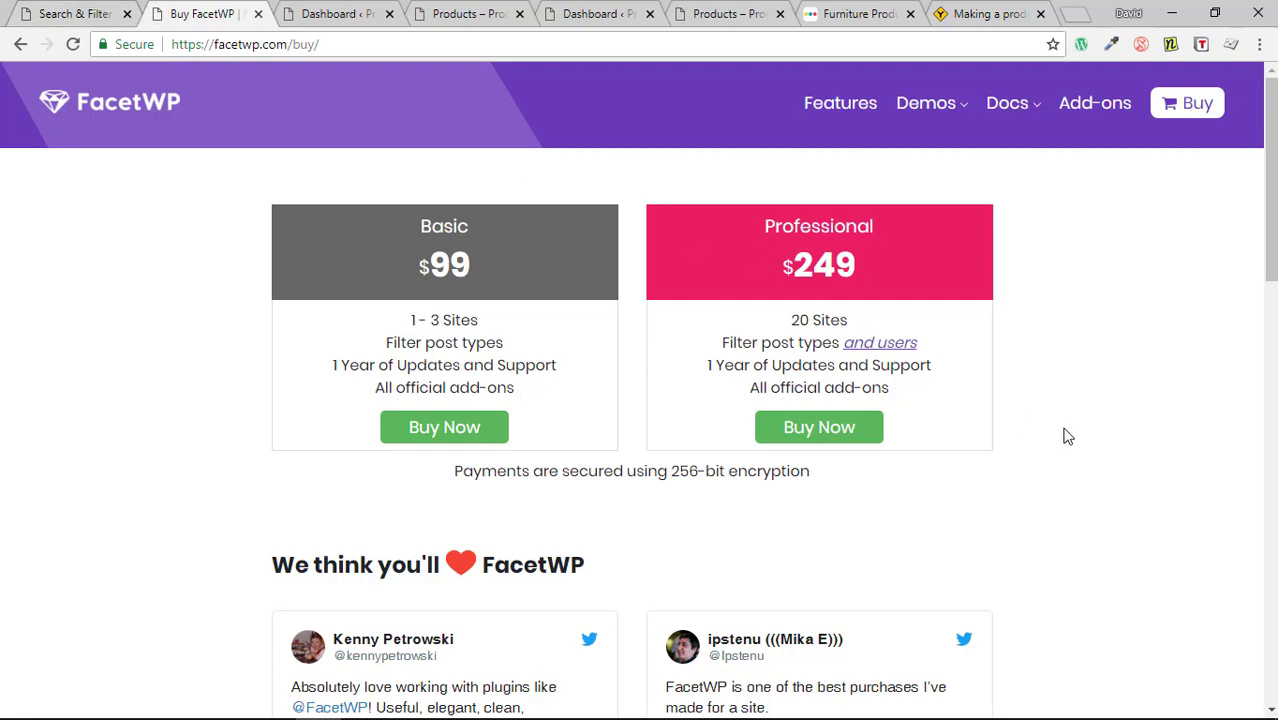
pyautogui.click(1170, 46)
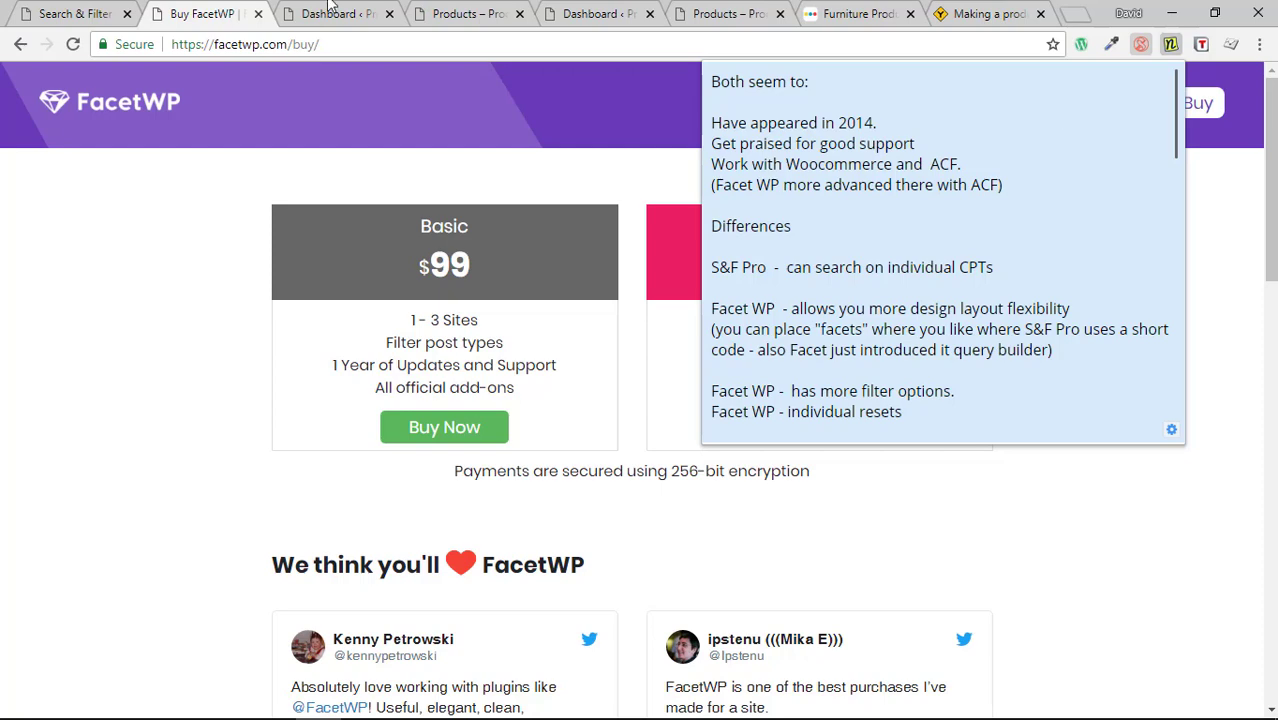
pyautogui.click(151, 302)
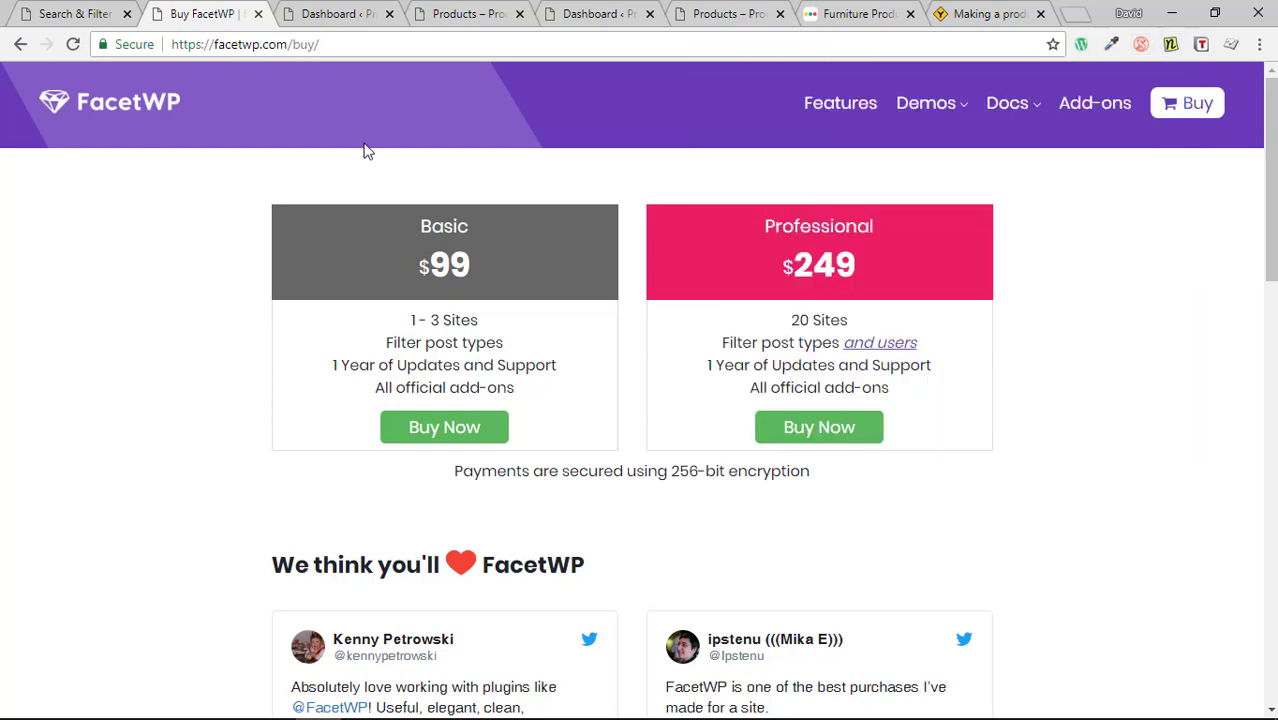
# Reset the cupcake filters and search products for 'fi', leaving only Cake 3, then open BLOG
pyautogui.click(466, 14)
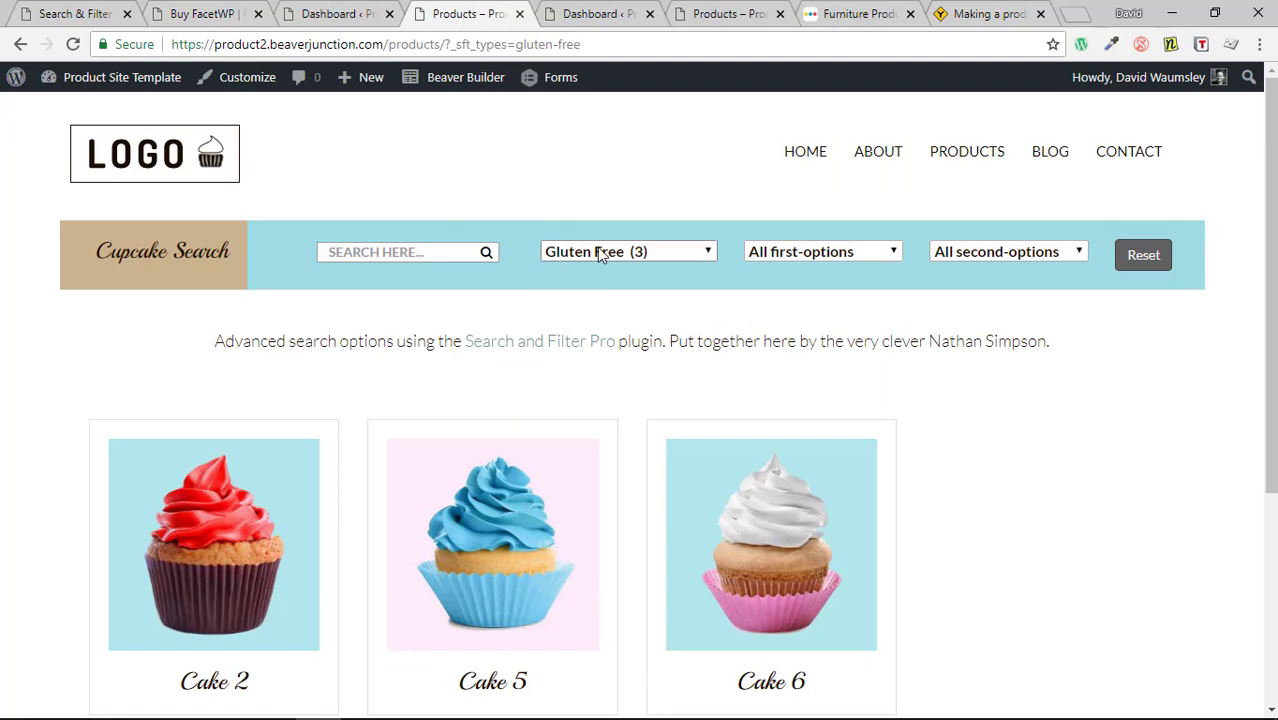
pyautogui.click(396, 250)
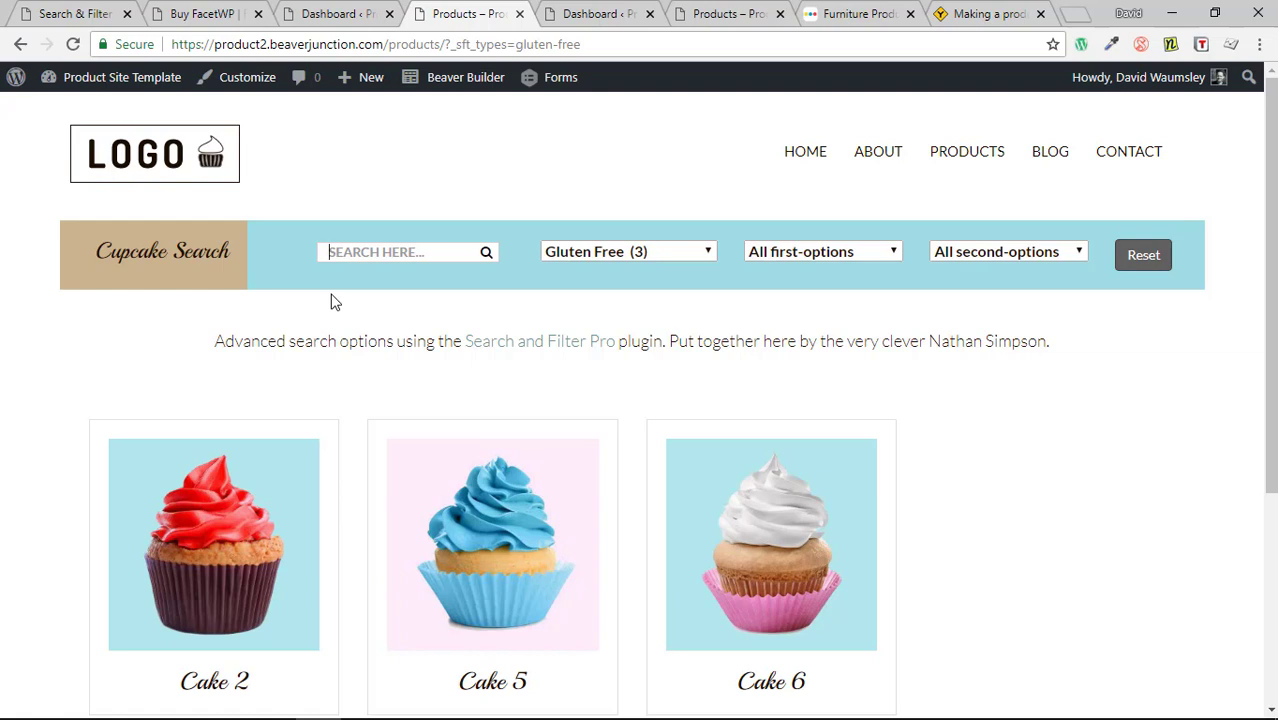
pyautogui.click(1142, 255)
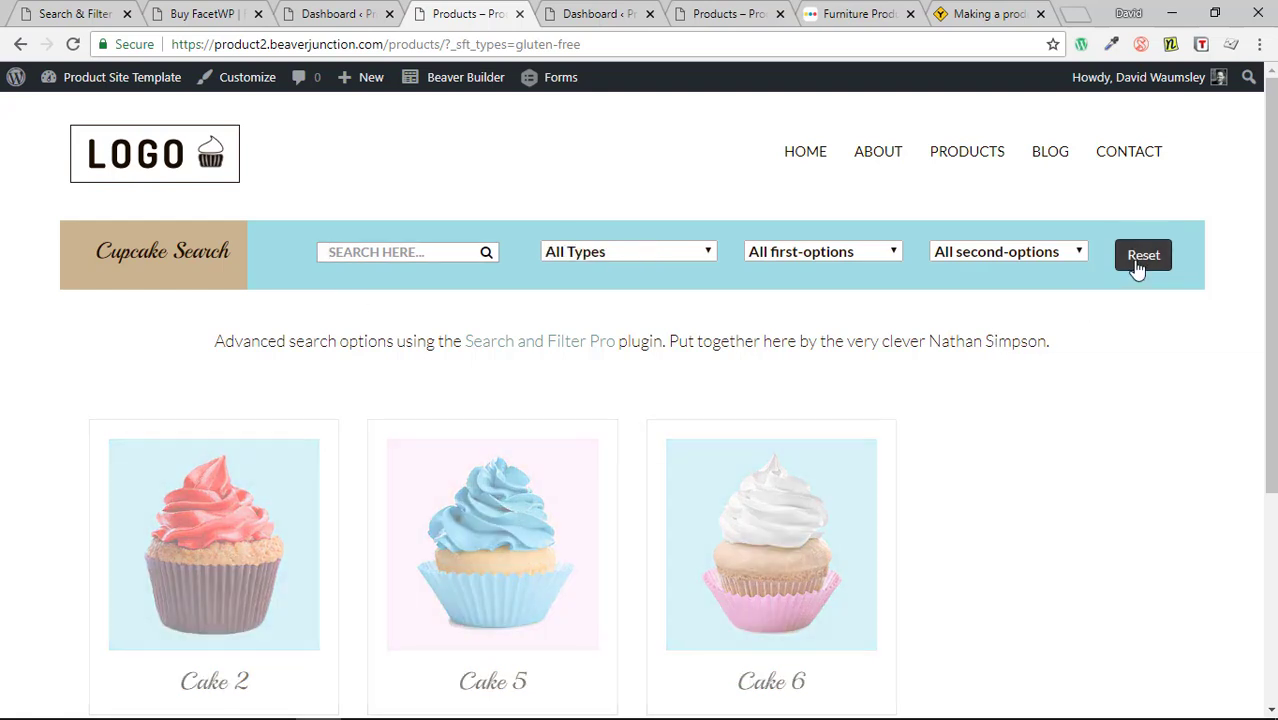
pyautogui.click(396, 257)
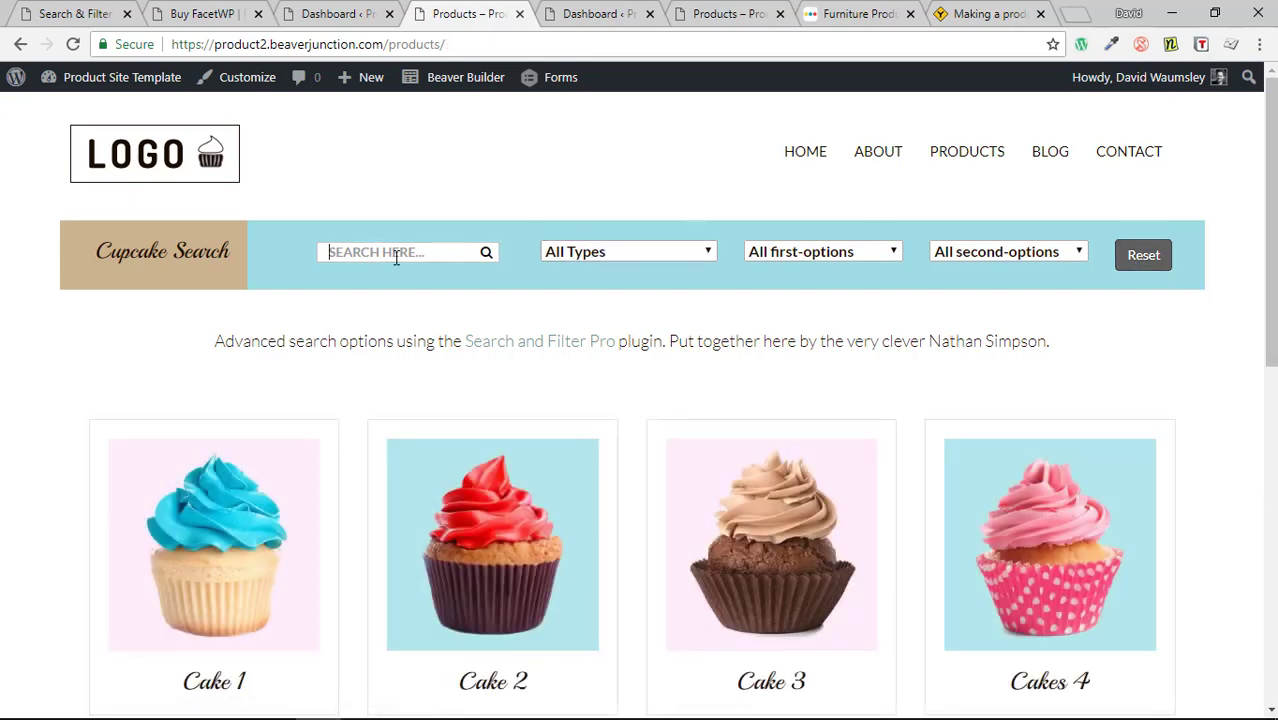
pyautogui.write('fi')
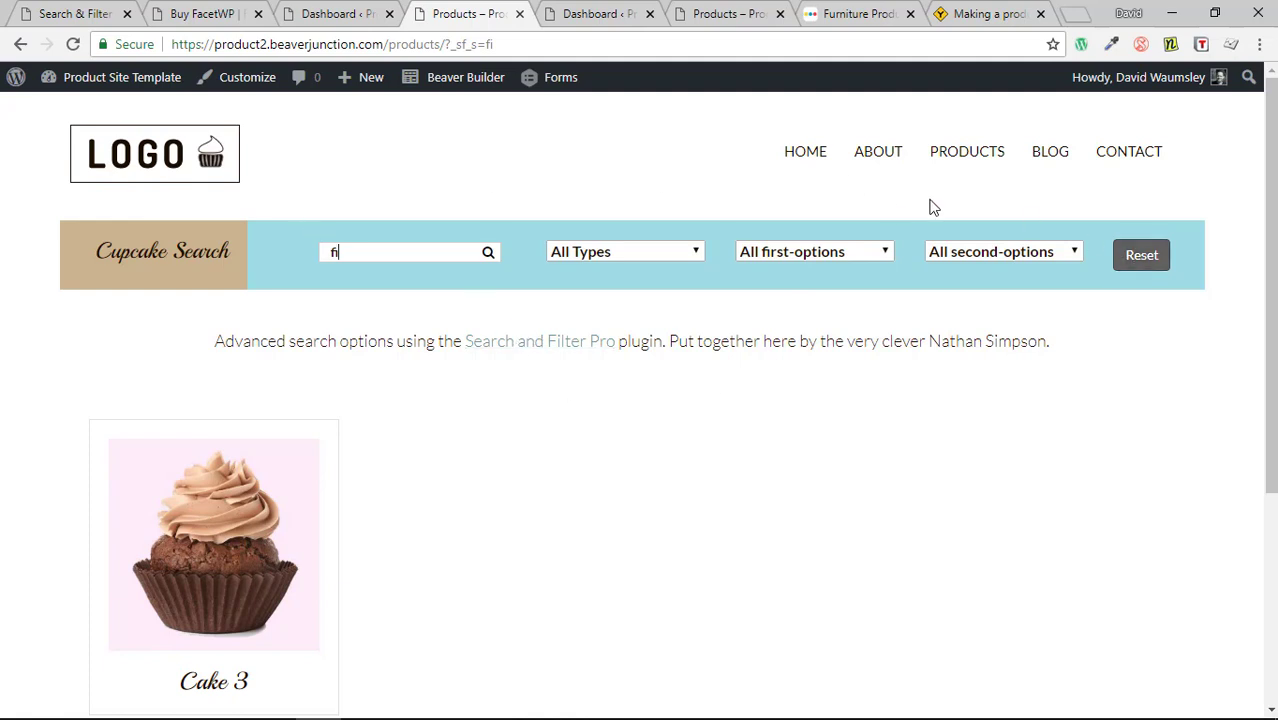
pyautogui.click(1047, 162)
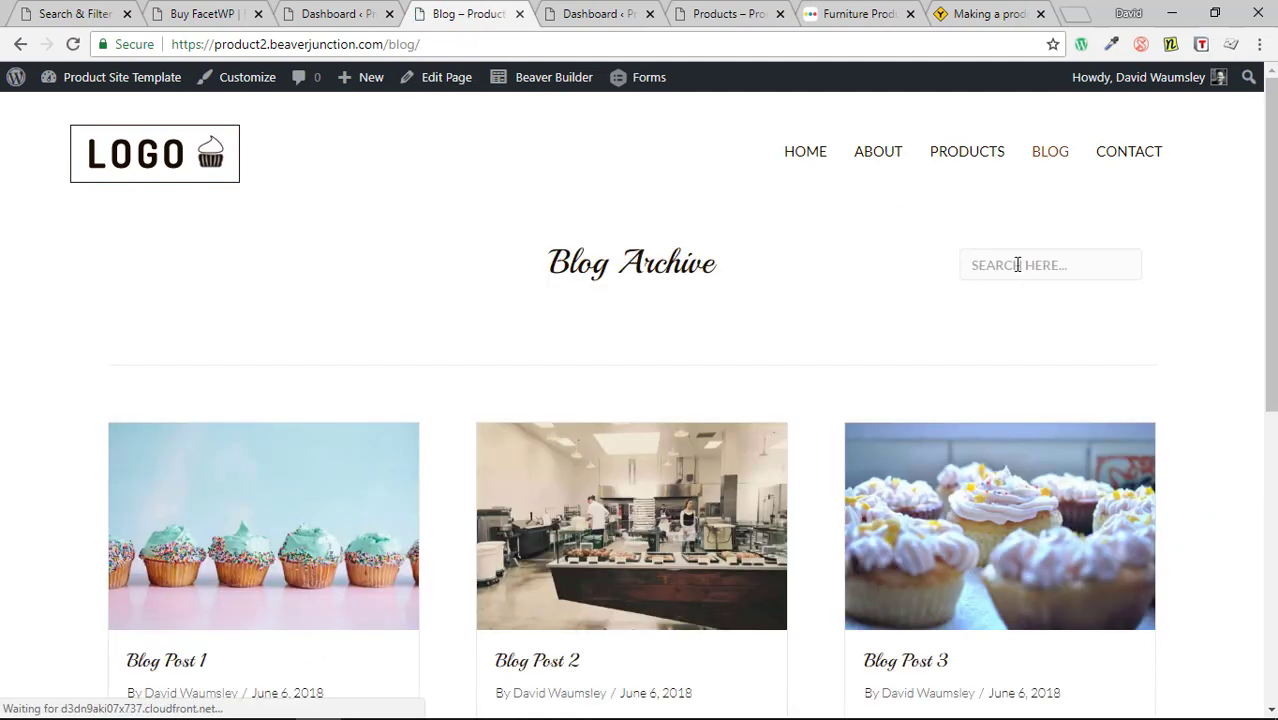
# Search the Blog Archive for 'fi' to list only Blog Post 2, then reopen the comparison note
pyautogui.click(1017, 264)
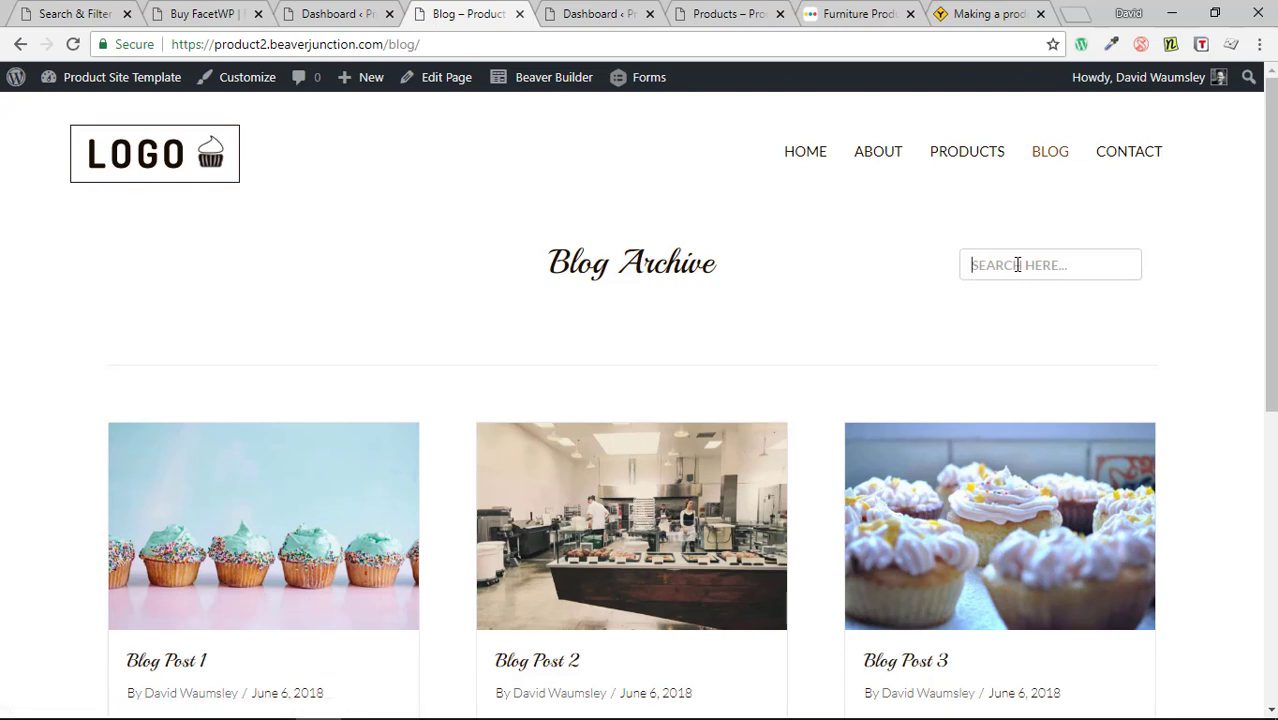
pyautogui.write('fi')
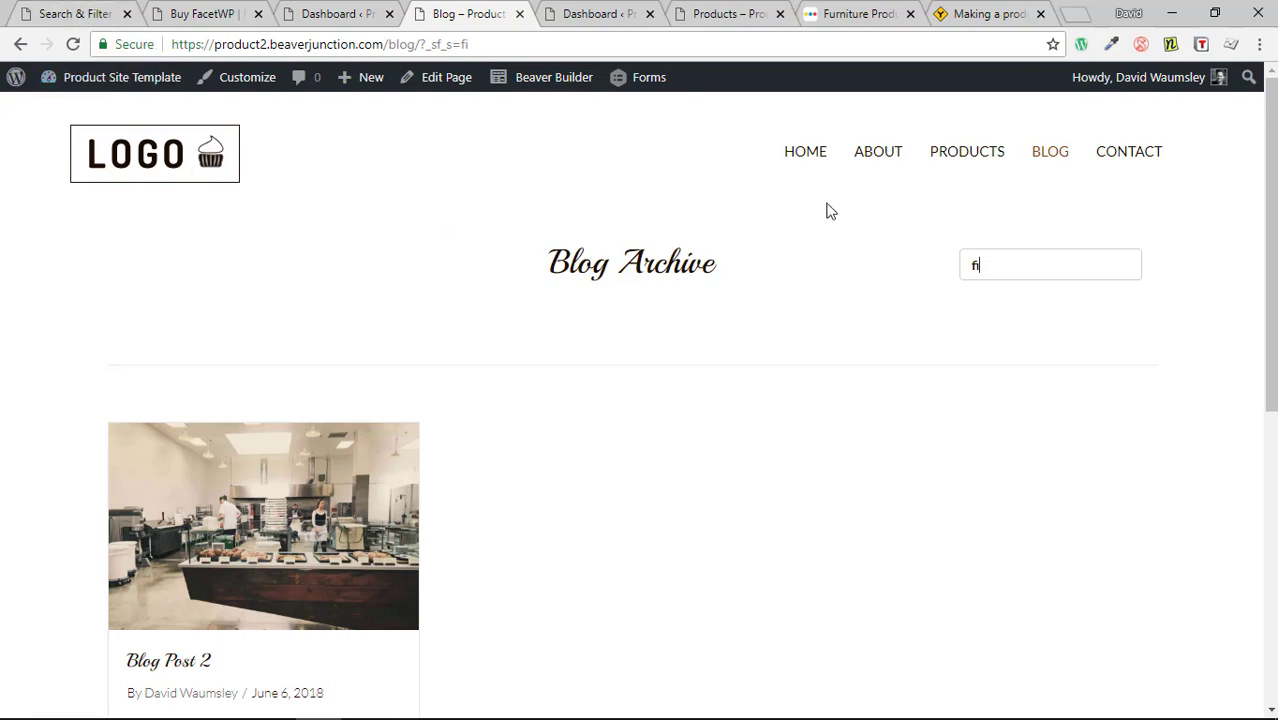
pyautogui.click(1172, 52)
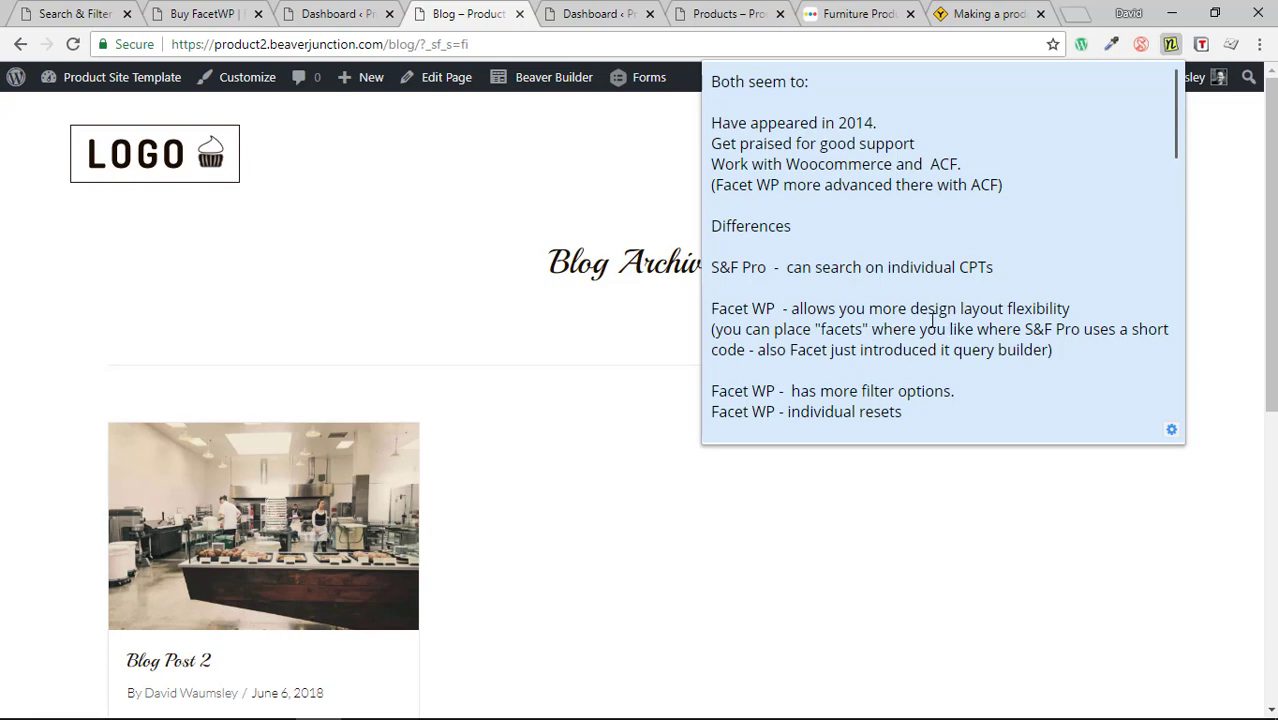
# Open the FacetWP site's Product Archive Themer layout in Beaver Builder
pyautogui.click(342, 225)
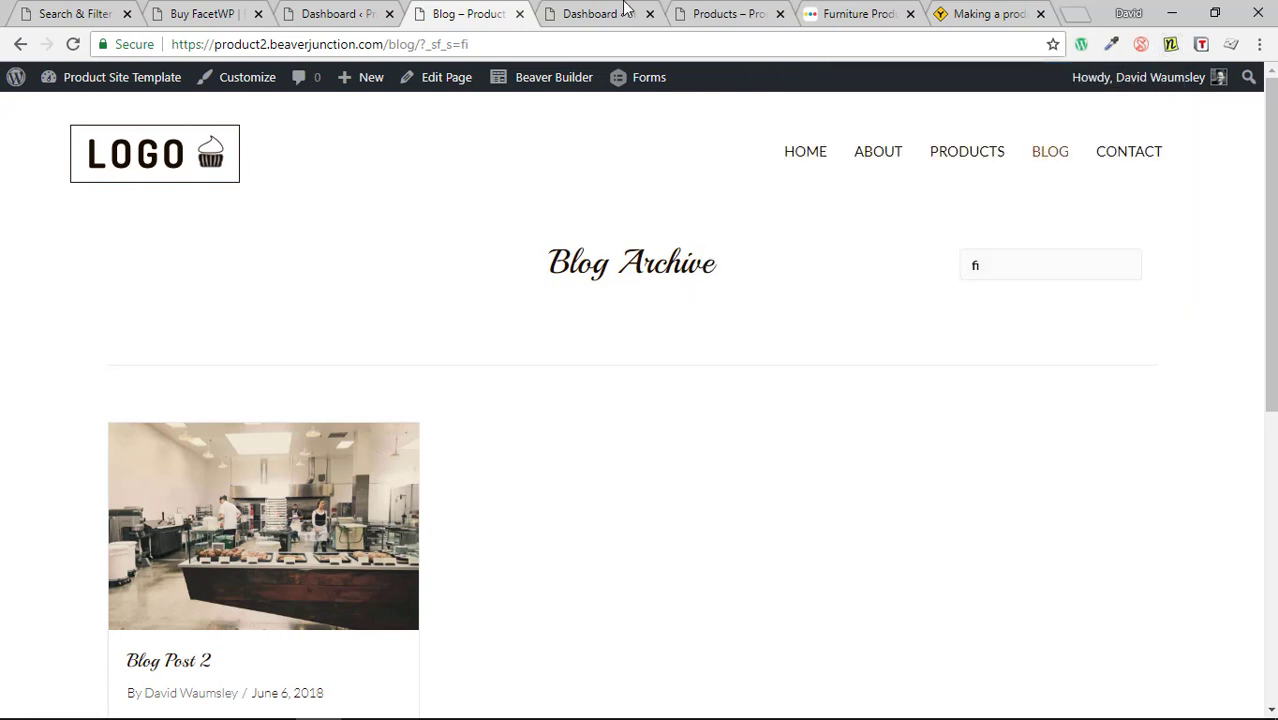
pyautogui.click(710, 18)
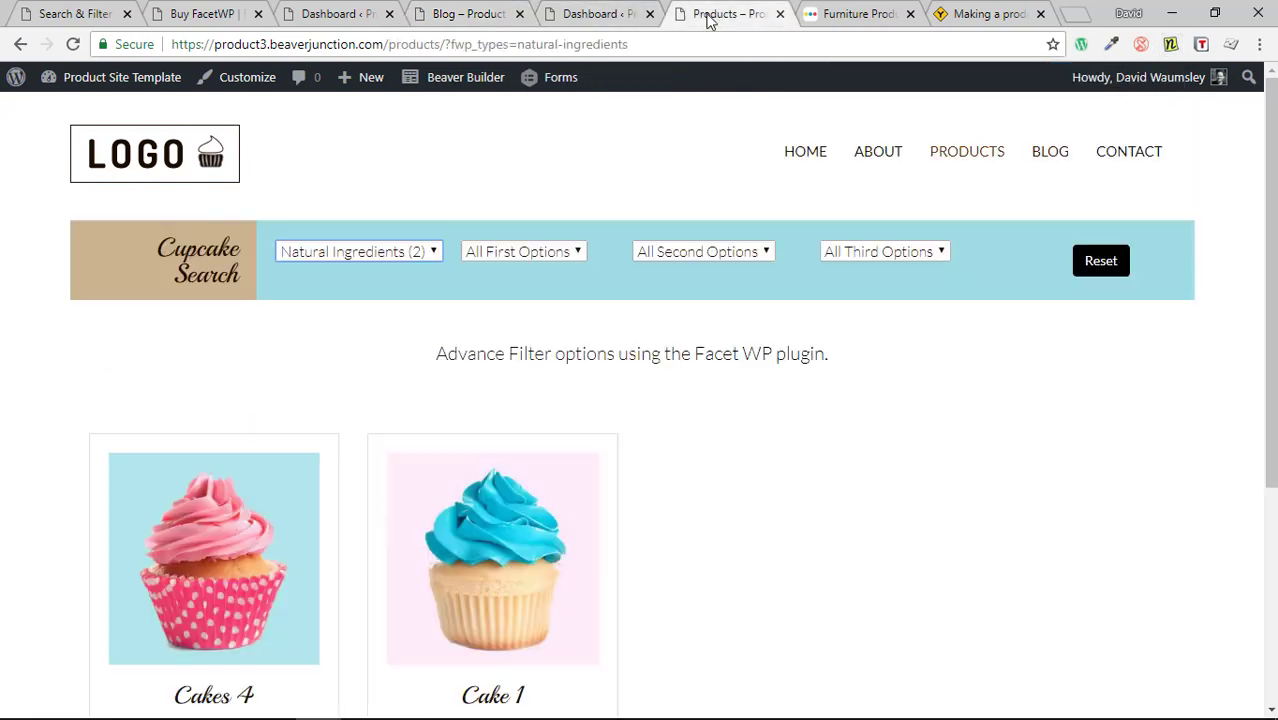
pyautogui.click(500, 172)
pyautogui.moveTo(468, 88)
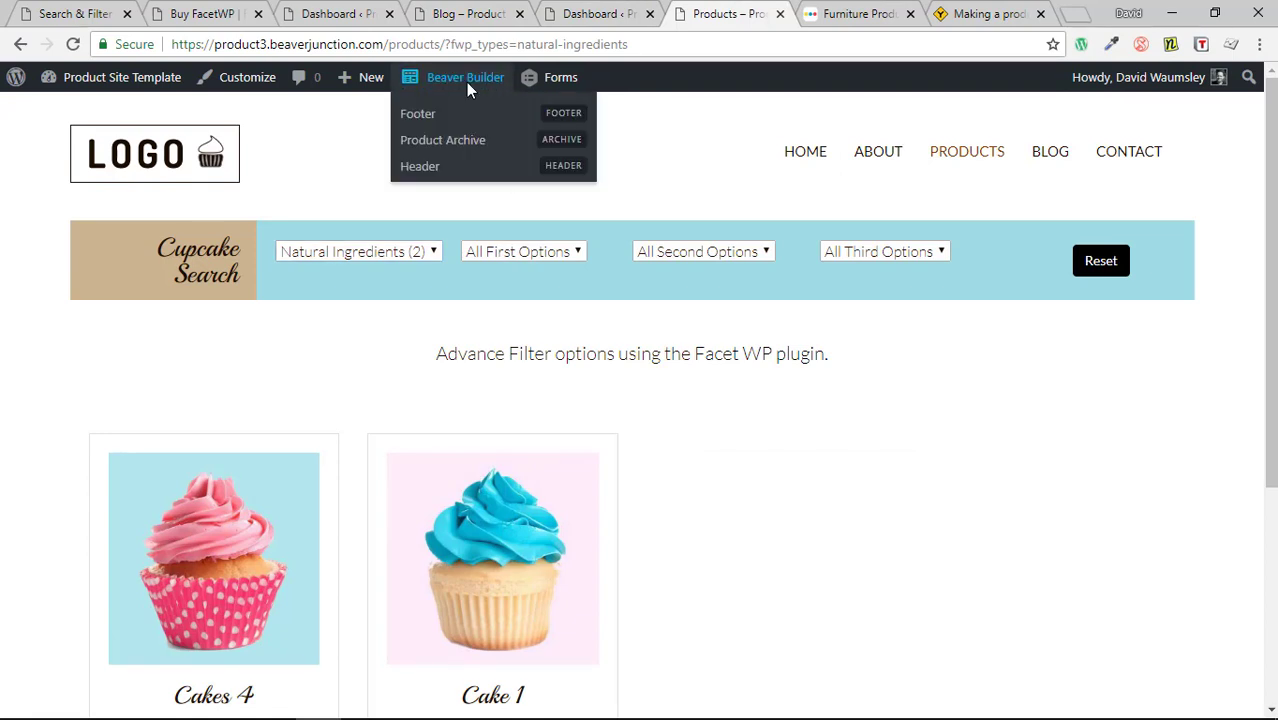
pyautogui.click(458, 141)
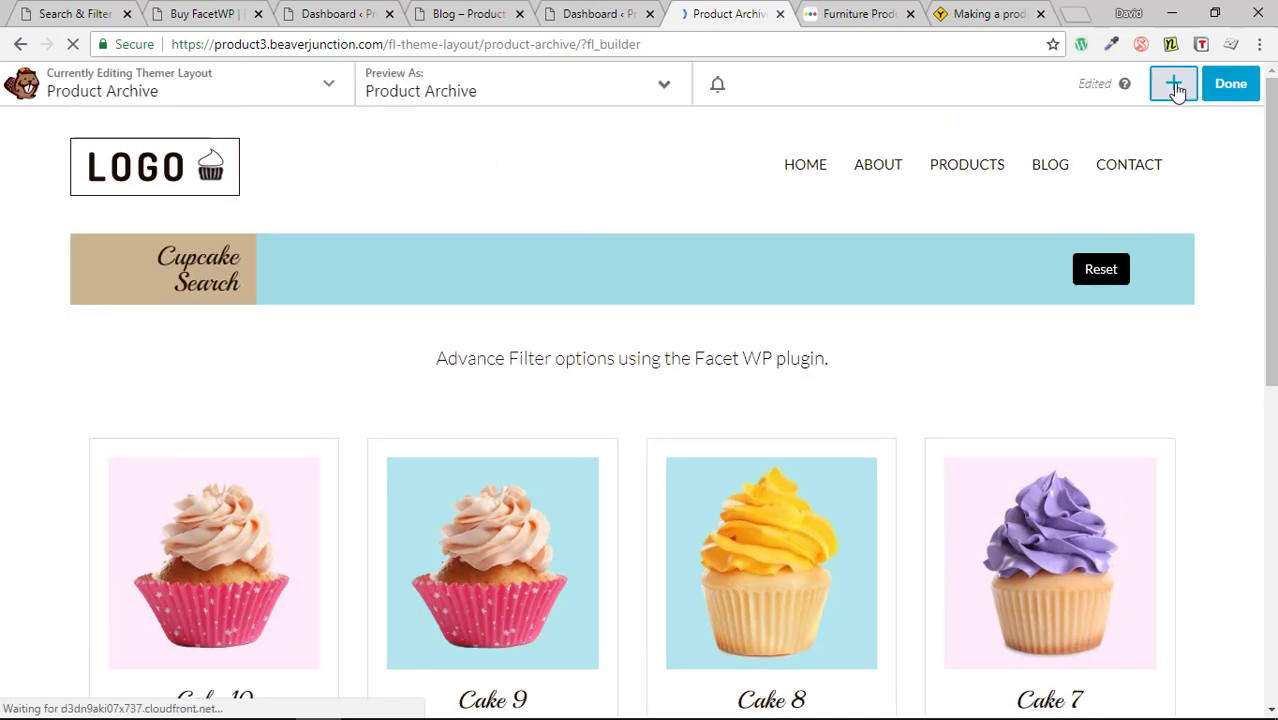
# Drop a FacetWP Facet module into the blue Cupcake Search banner, leaving its settings unconfigured
pyautogui.click(1175, 86)
pyautogui.scroll(-5, 1120, 422)
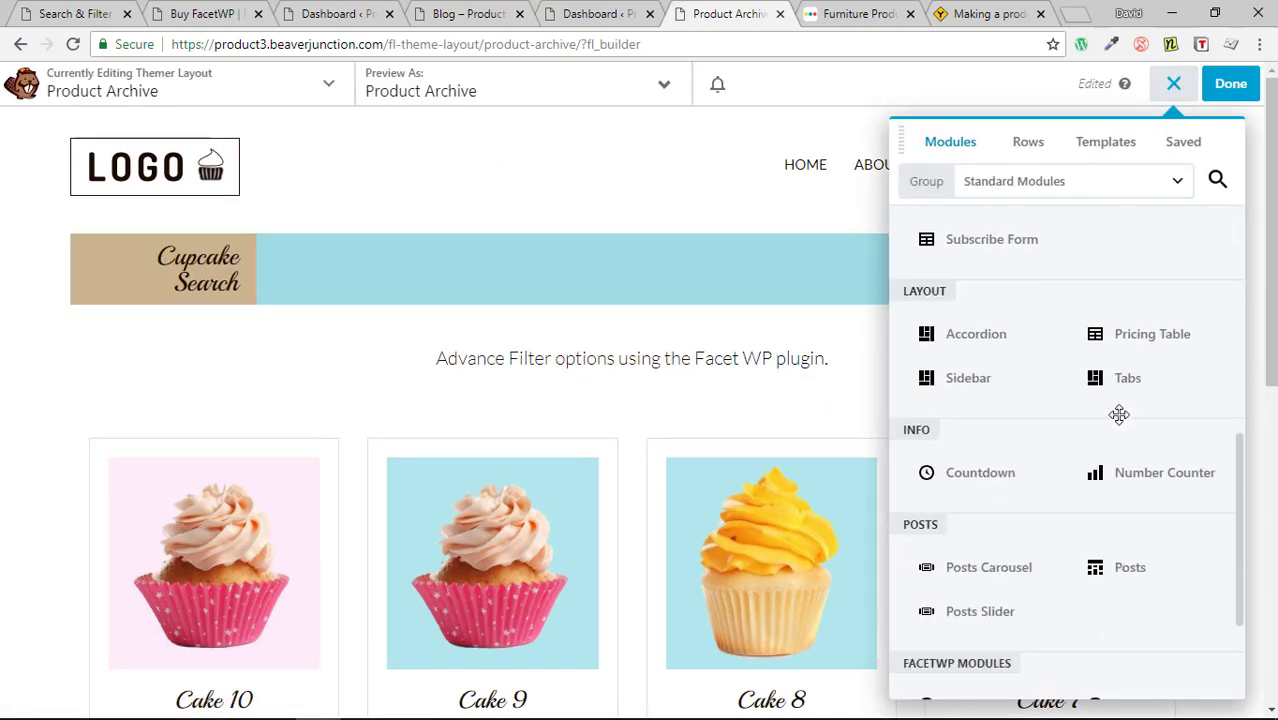
pyautogui.scroll(-2, 1120, 422)
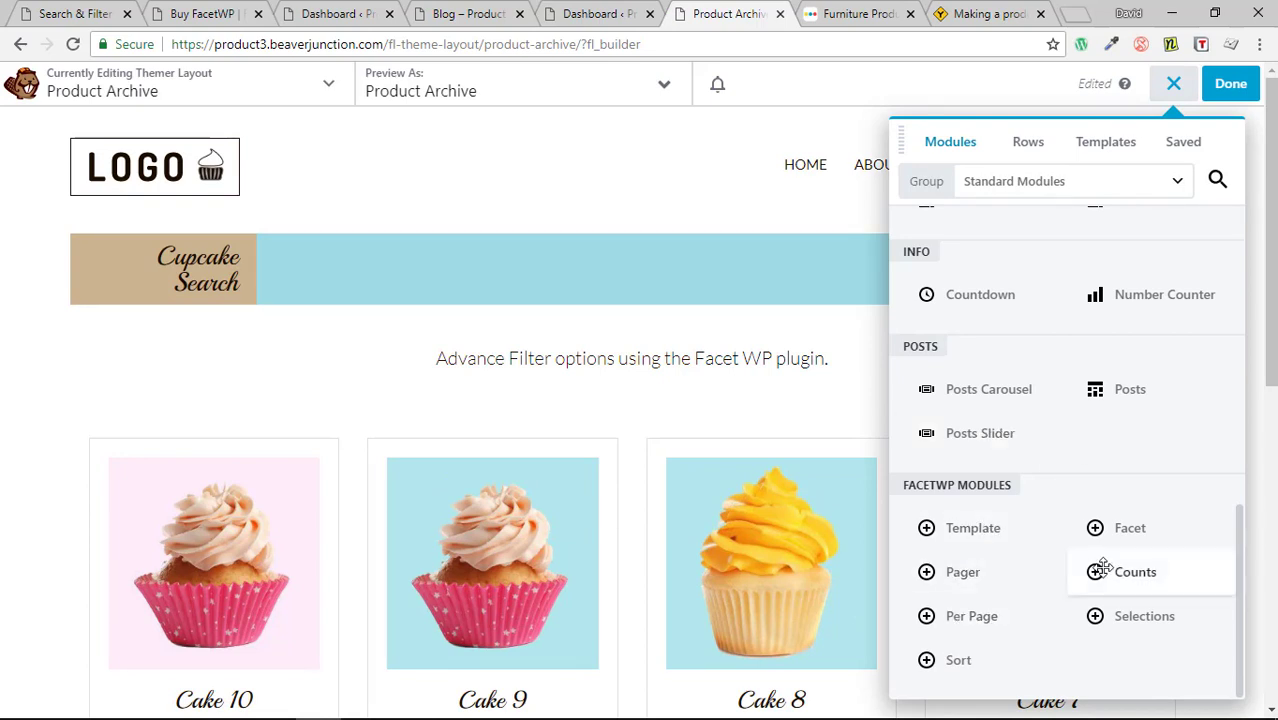
pyautogui.moveTo(1115, 527); pyautogui.dragTo(703, 270)
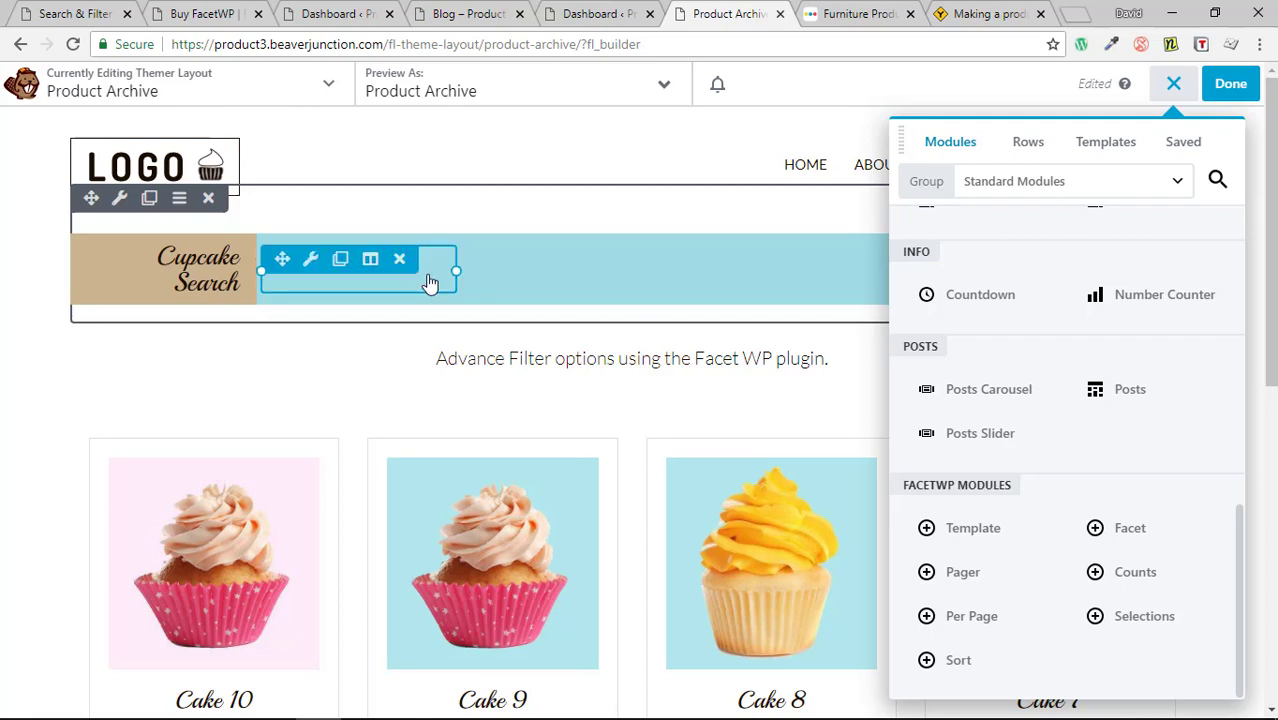
pyautogui.click(430, 284)
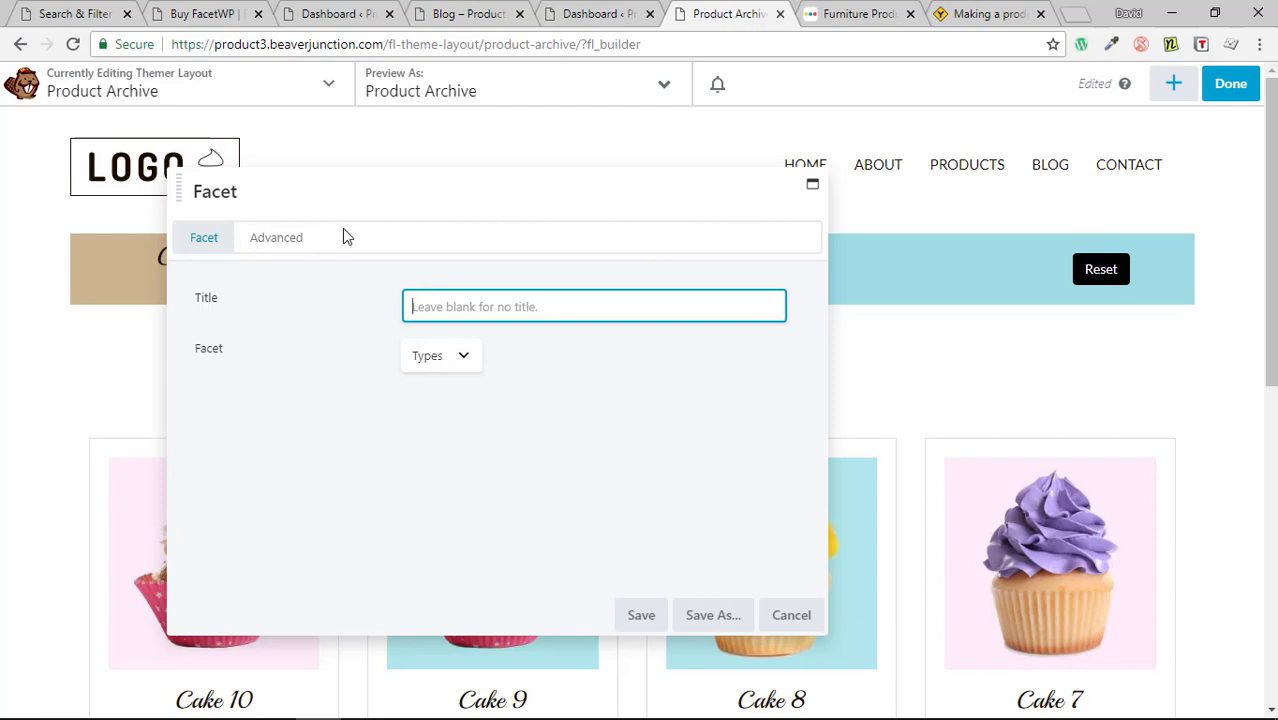
pyautogui.click(788, 614)
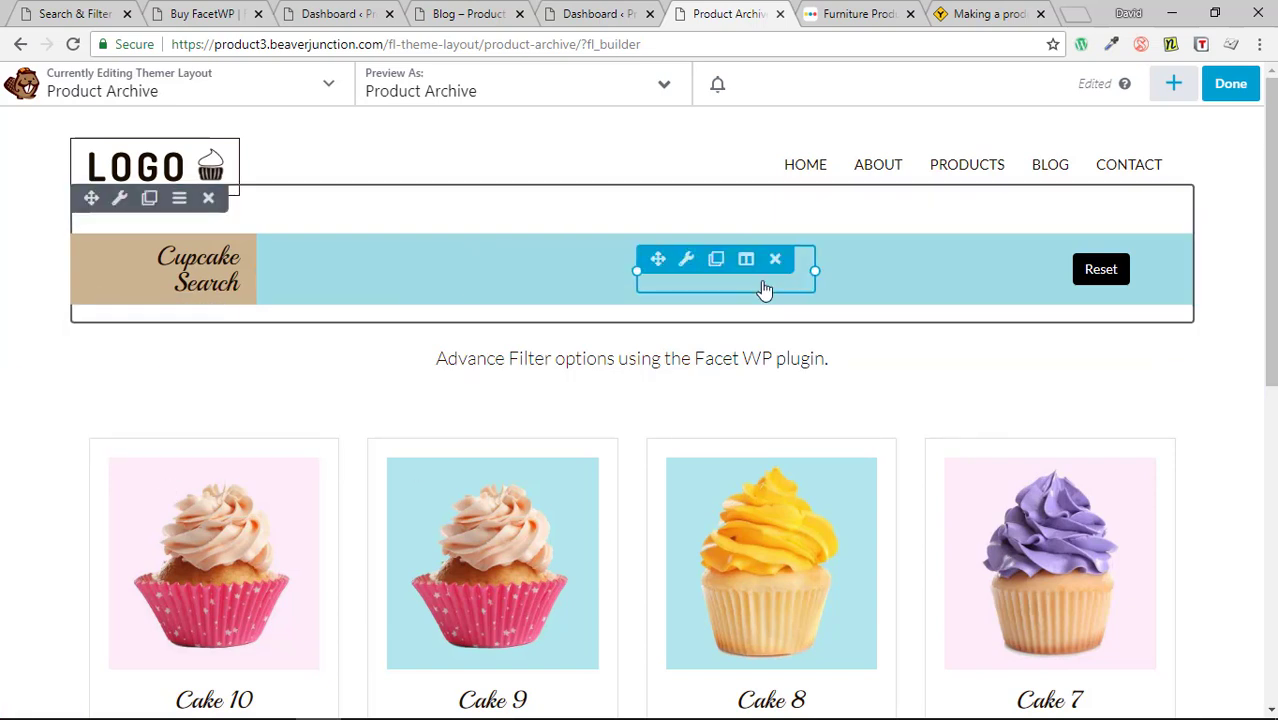
pyautogui.scroll(-1, 947, 472)
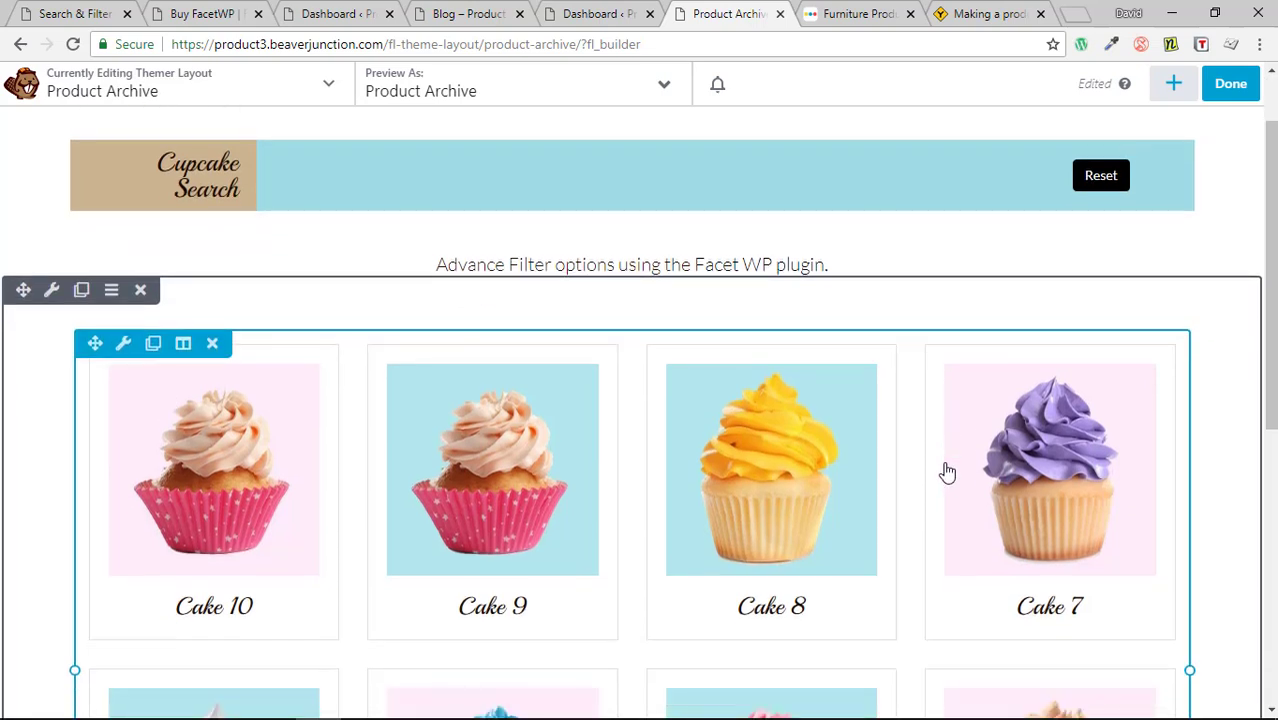
pyautogui.scroll(1, 947, 472)
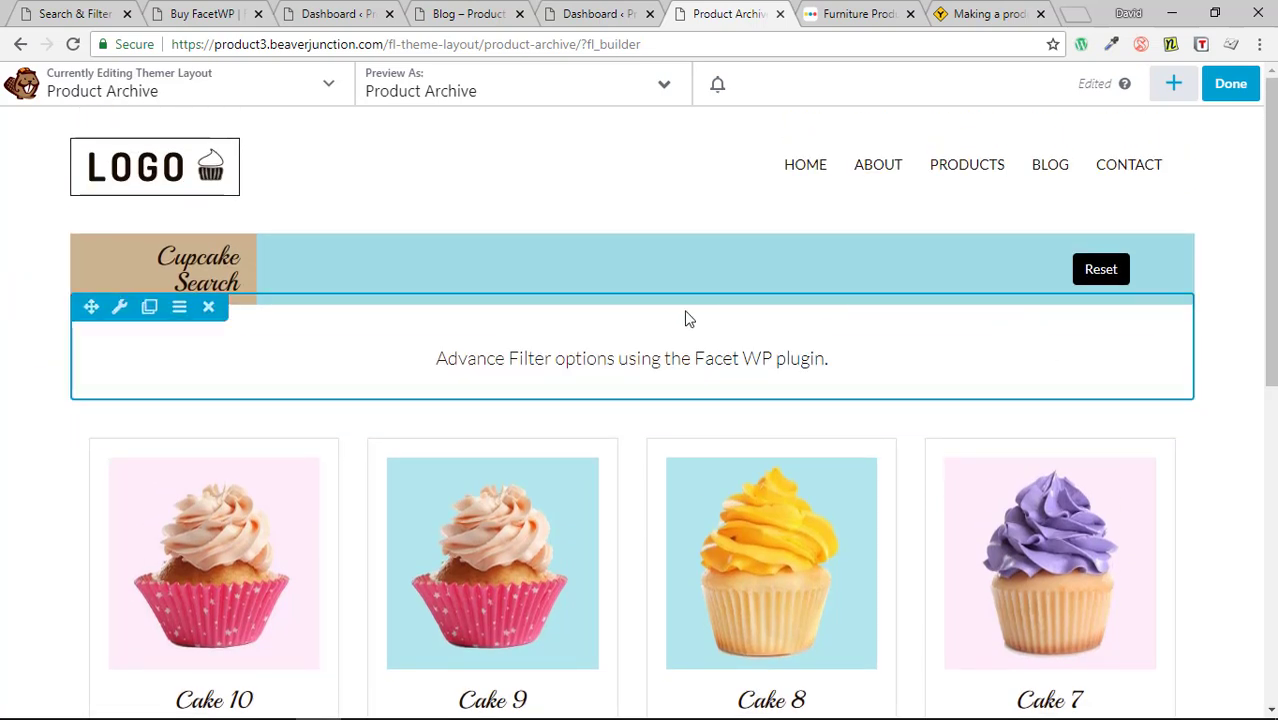
# On the Search & Filter site, open the Product Archive layout in Beaver Builder
pyautogui.click(345, 13)
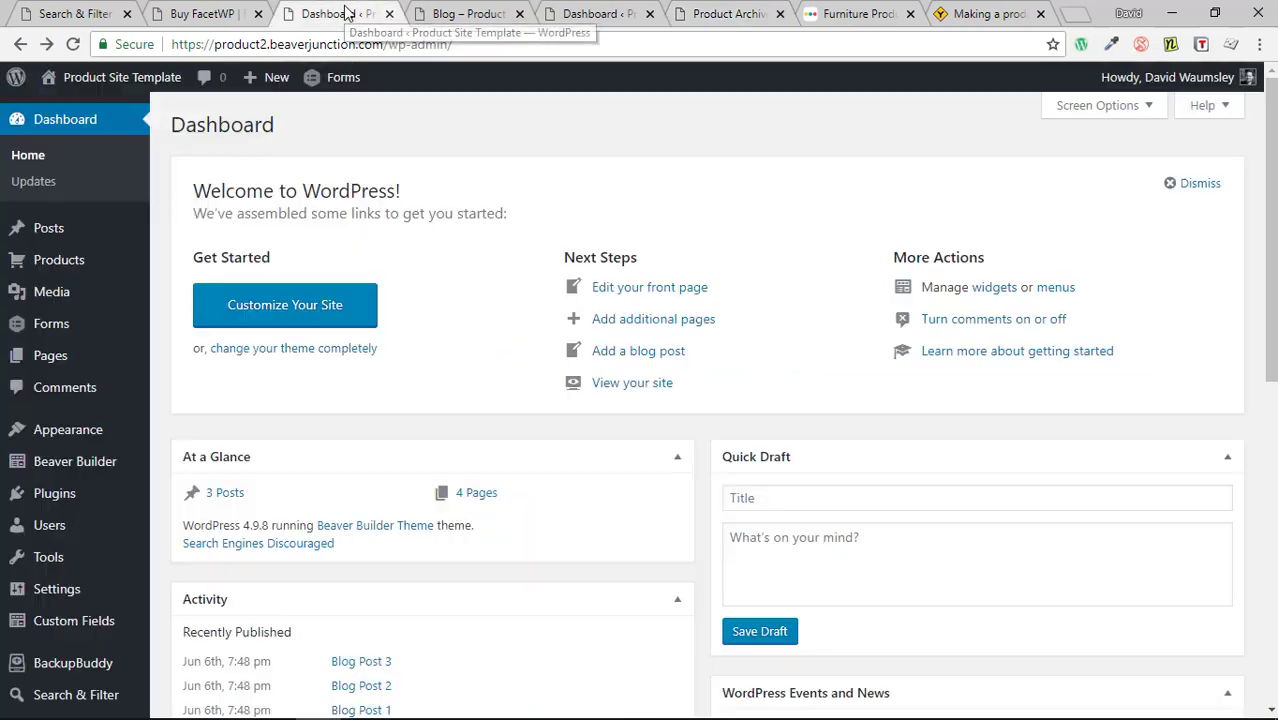
pyautogui.click(456, 15)
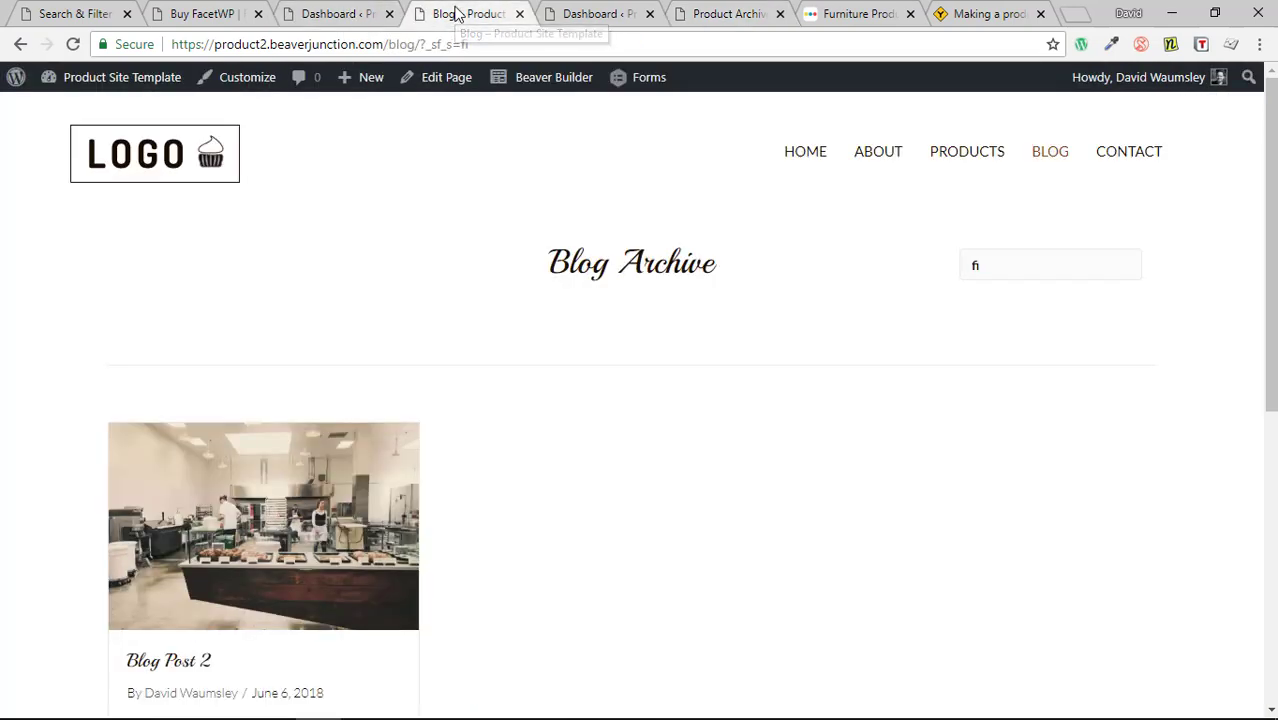
pyautogui.click(984, 168)
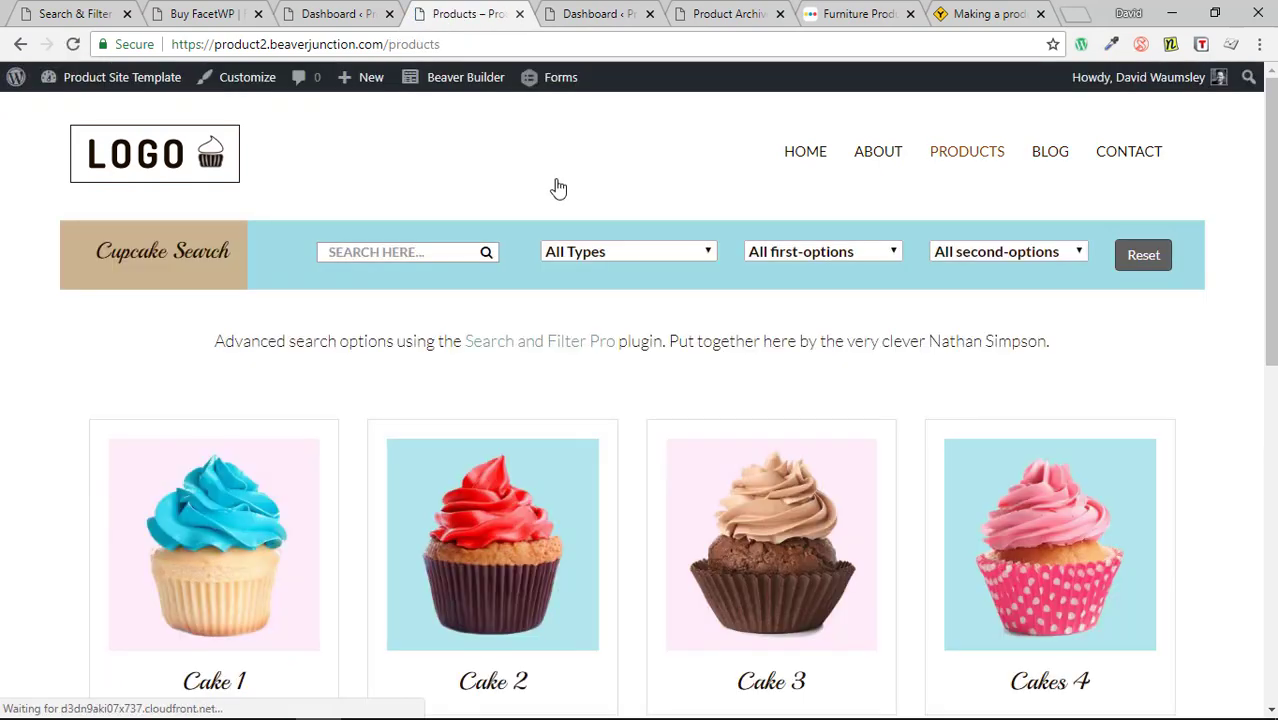
pyautogui.moveTo(447, 82)
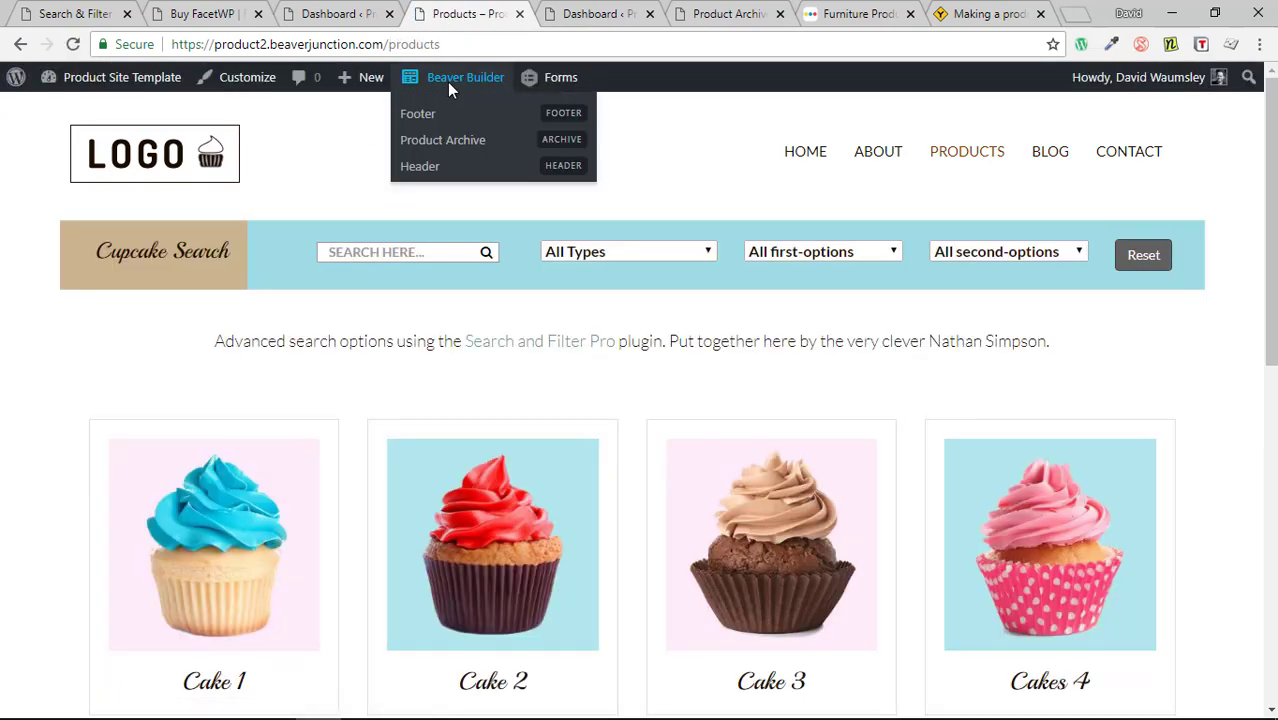
pyautogui.click(452, 142)
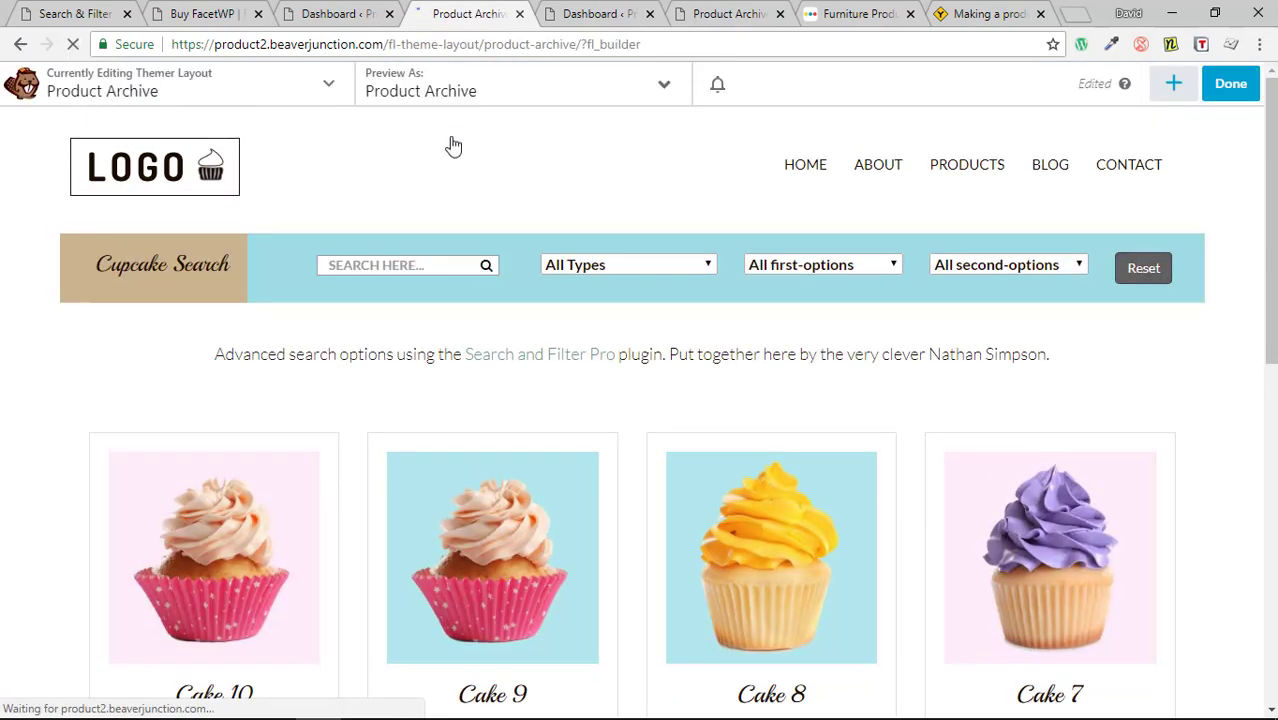
# Inspect the HTML module's searchandfilter id 199 shortcode, then cancel without changes
pyautogui.click(673, 273)
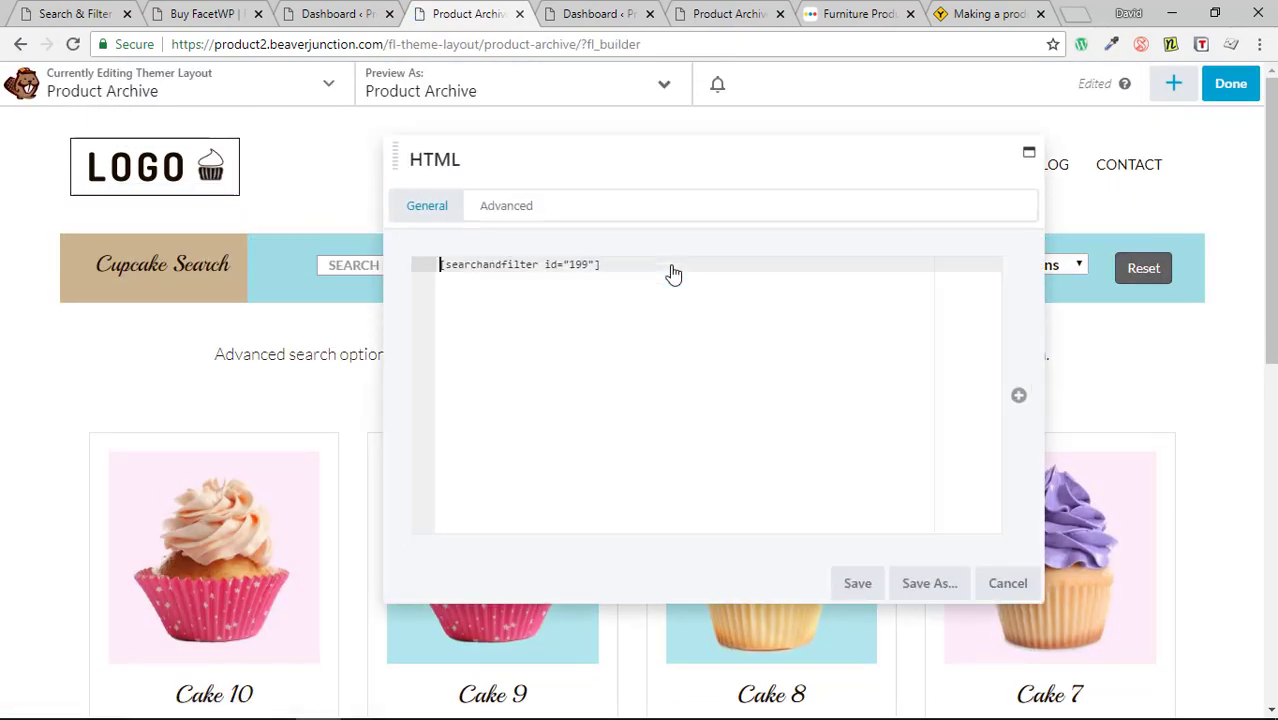
pyautogui.moveTo(607, 263); pyautogui.dragTo(419, 265)
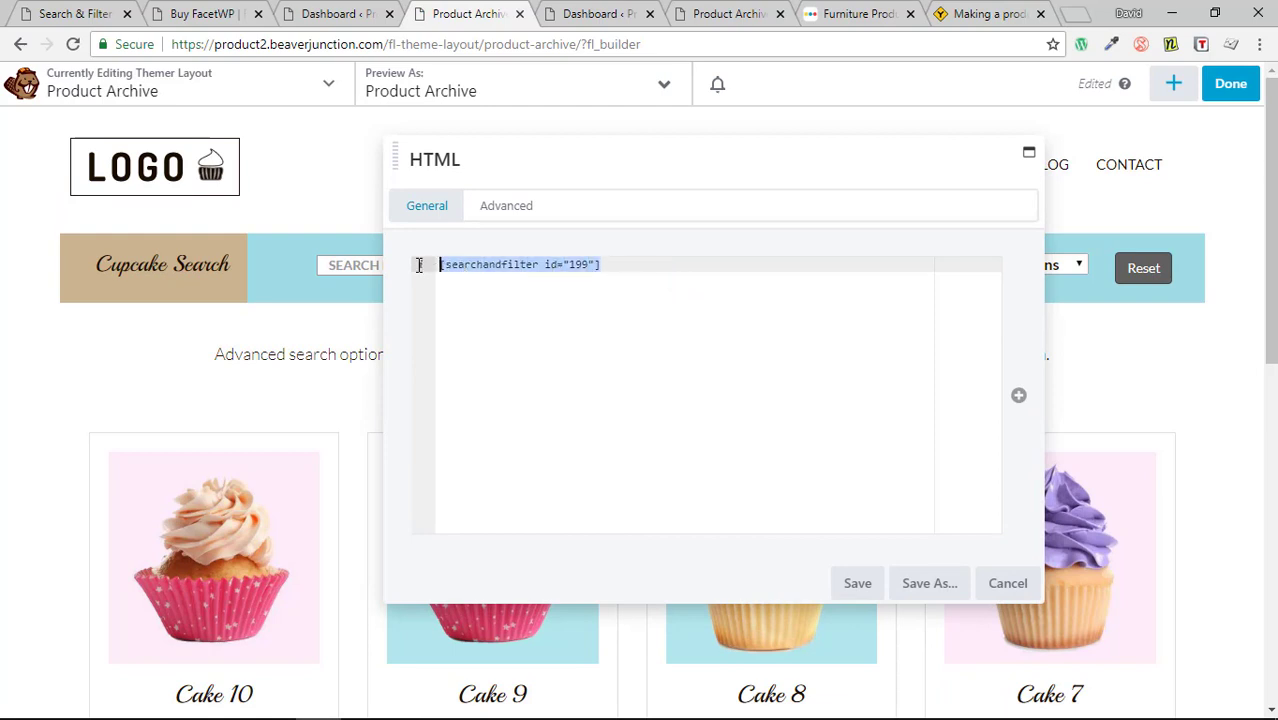
pyautogui.click(1007, 583)
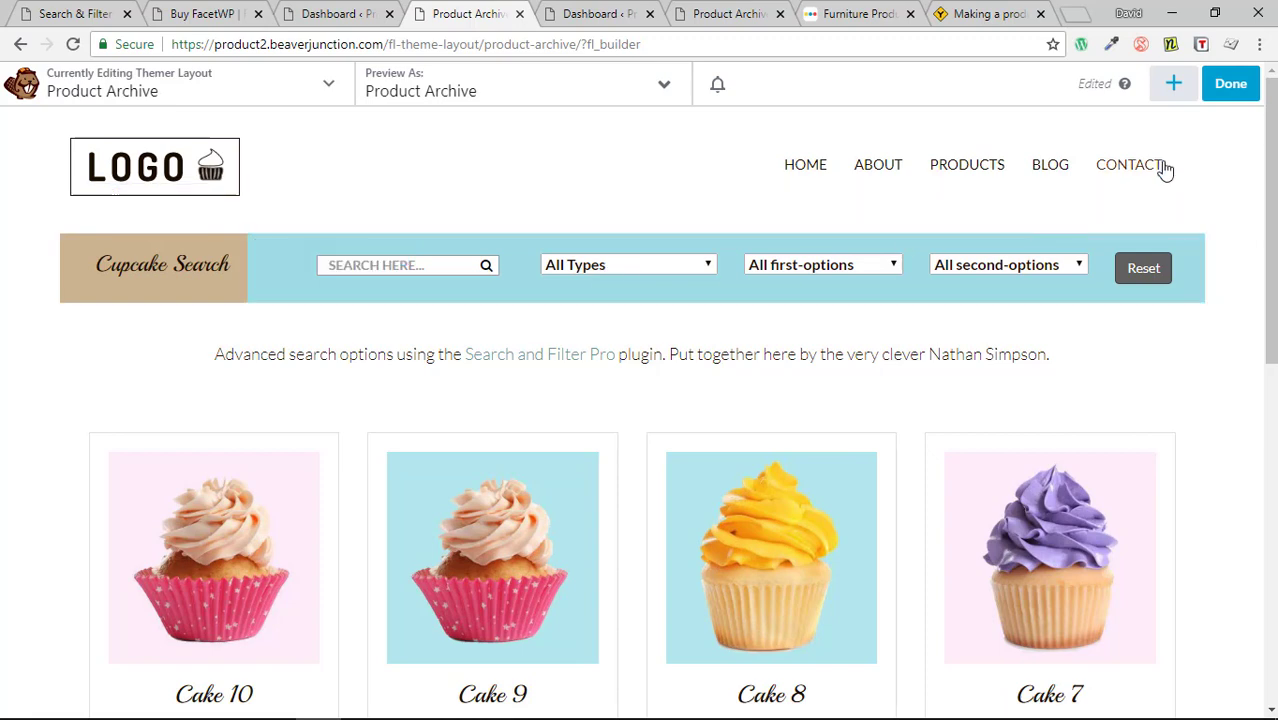
# Show the FacetWP vs S&F Pro comparison note from the Chrome notes extension
pyautogui.click(1171, 46)
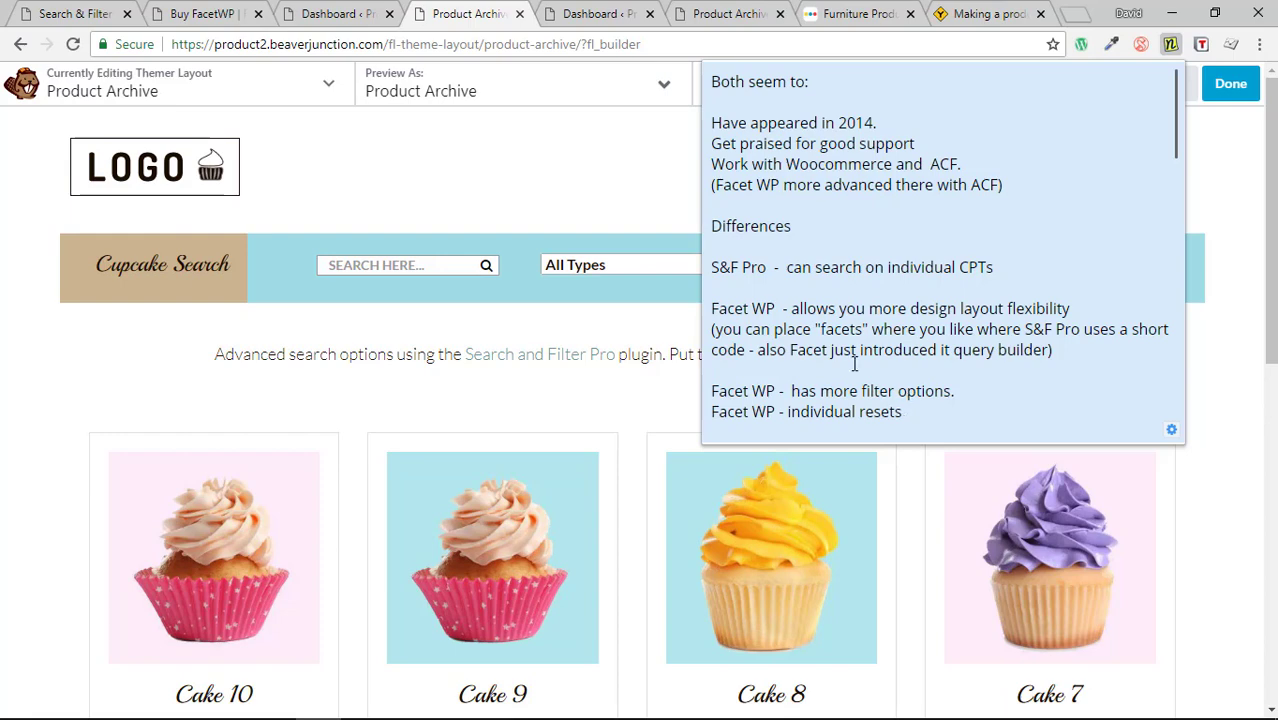
# Go to the Search & Filter forms list showing Test (199), Test — Draft (221) and Test2 (223)
pyautogui.click(315, 13)
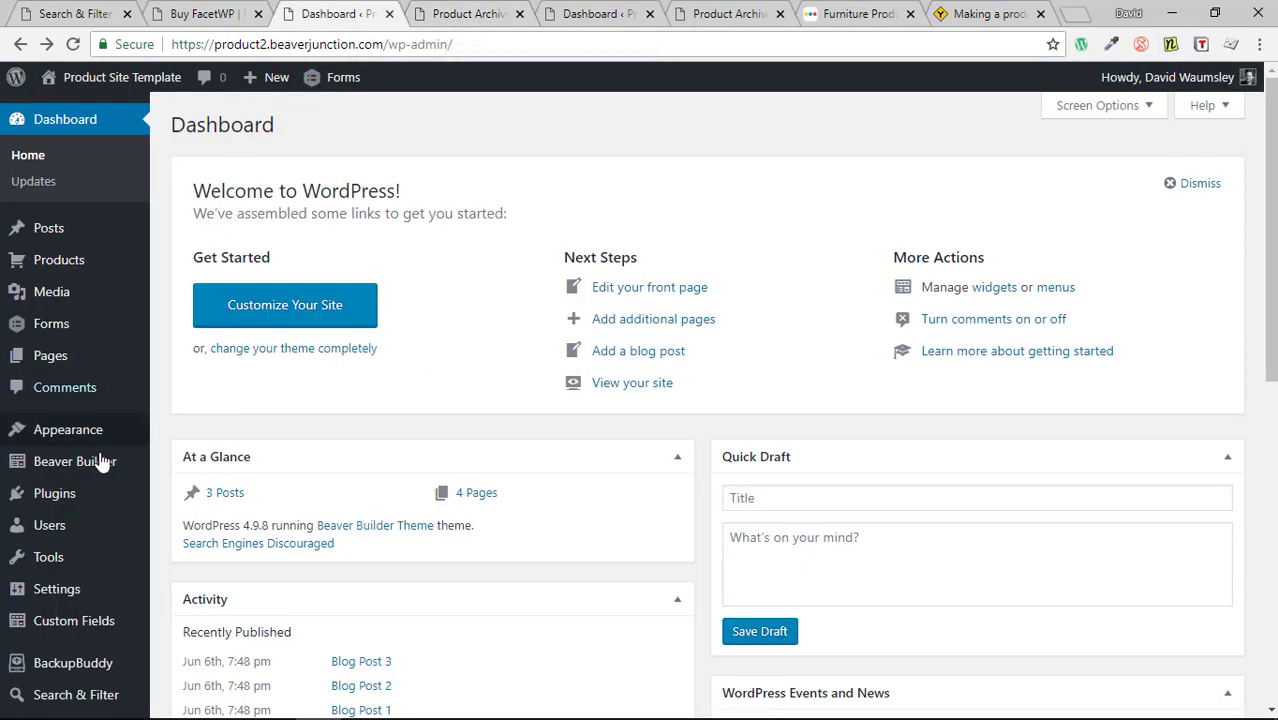
pyautogui.scroll(-1, 88, 480)
pyautogui.scroll(-1, 88, 480)
pyautogui.moveTo(100, 594)
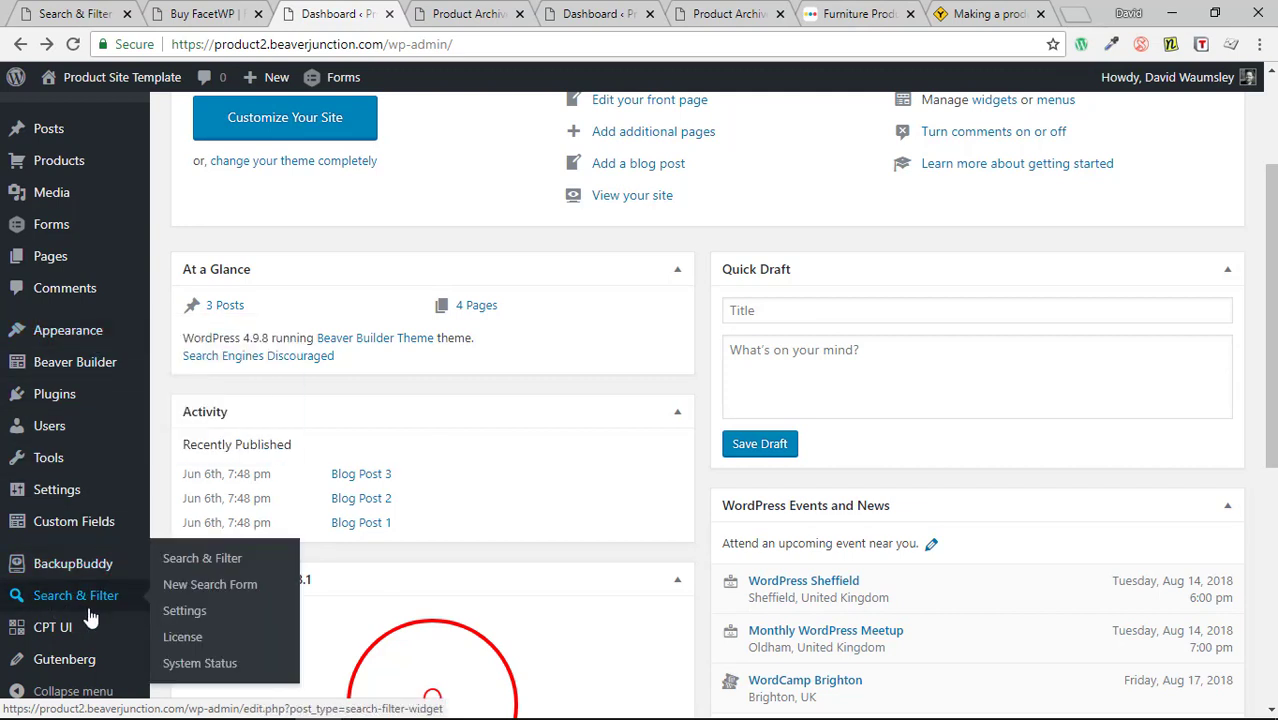
pyautogui.moveTo(50, 497)
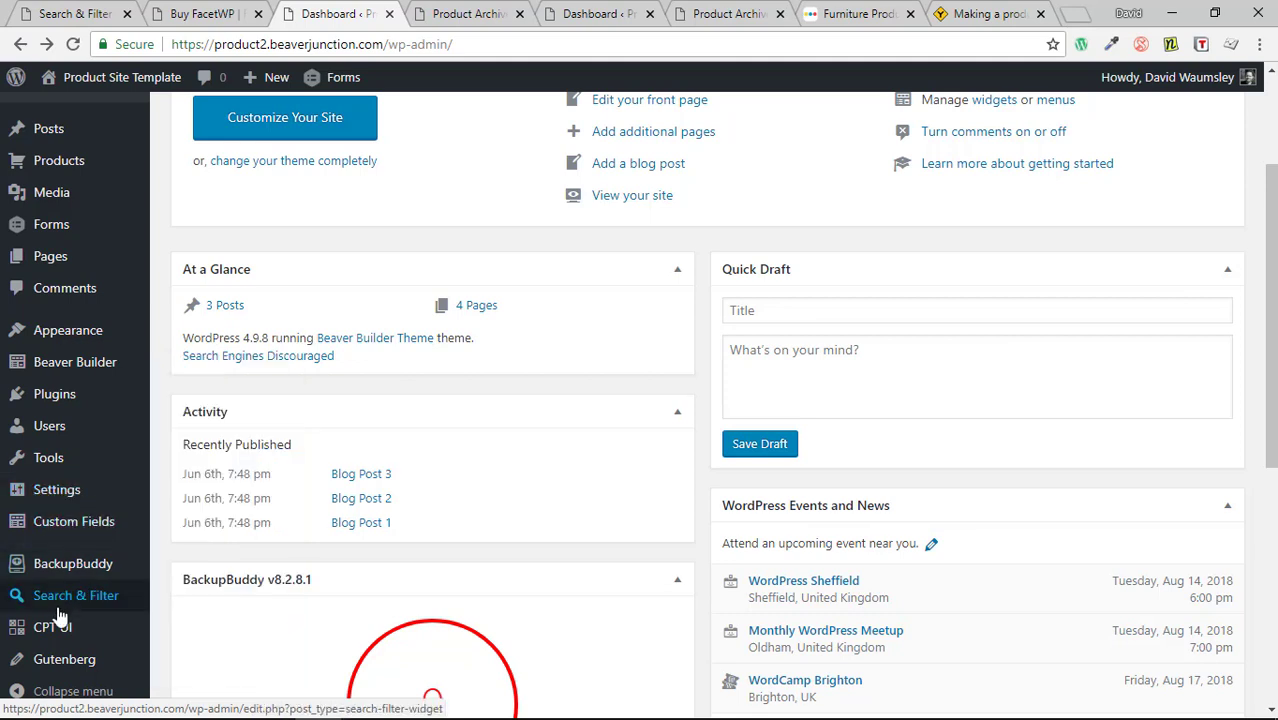
pyautogui.moveTo(62, 598)
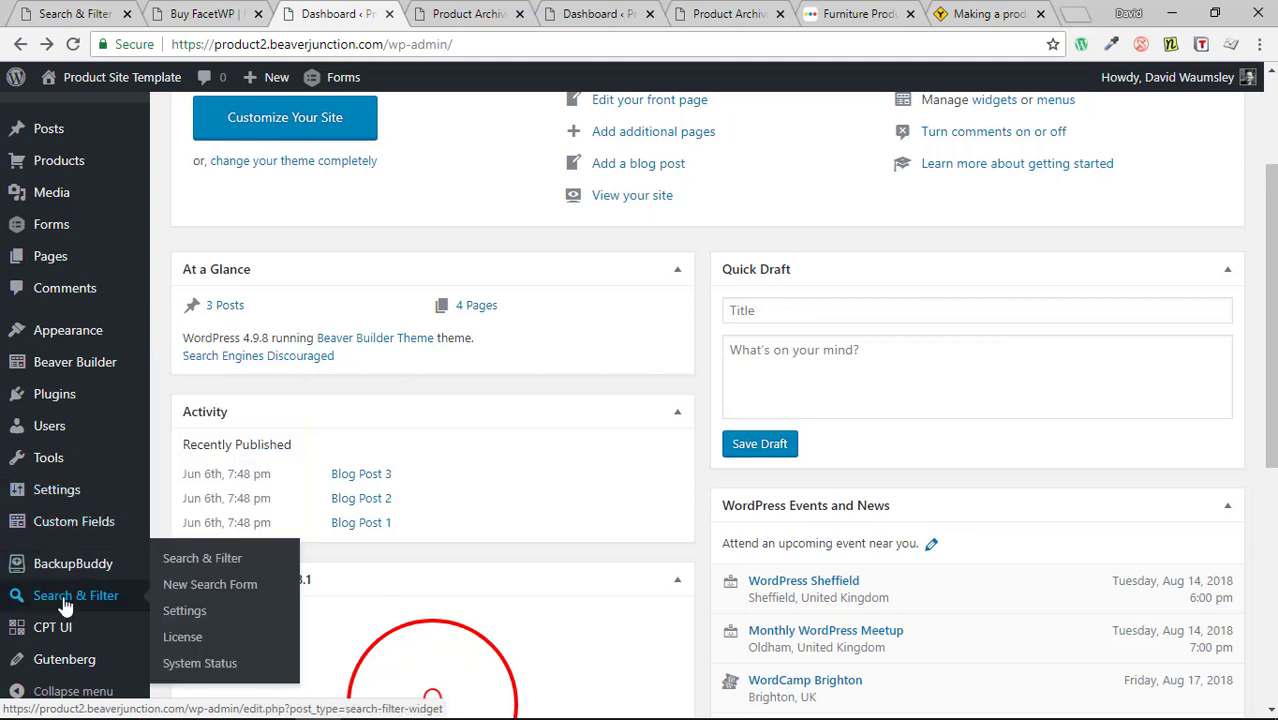
pyautogui.click(205, 566)
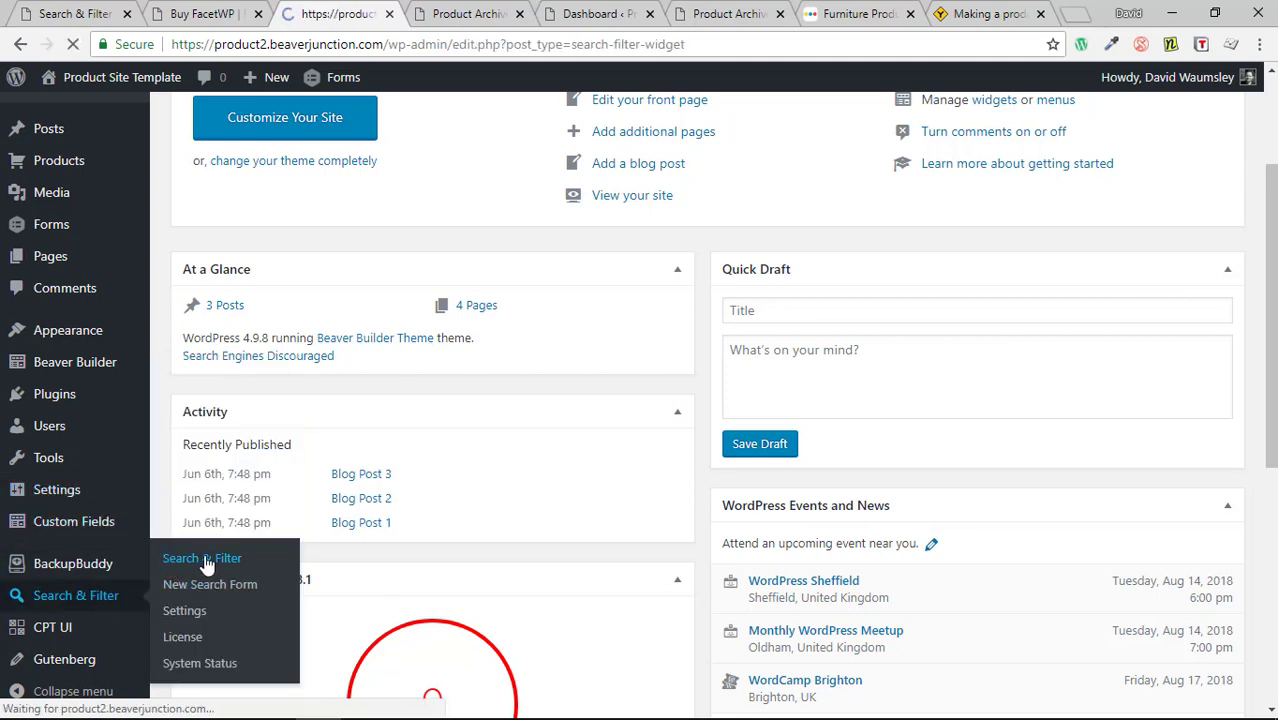
pyautogui.scroll(-3, 540, 437)
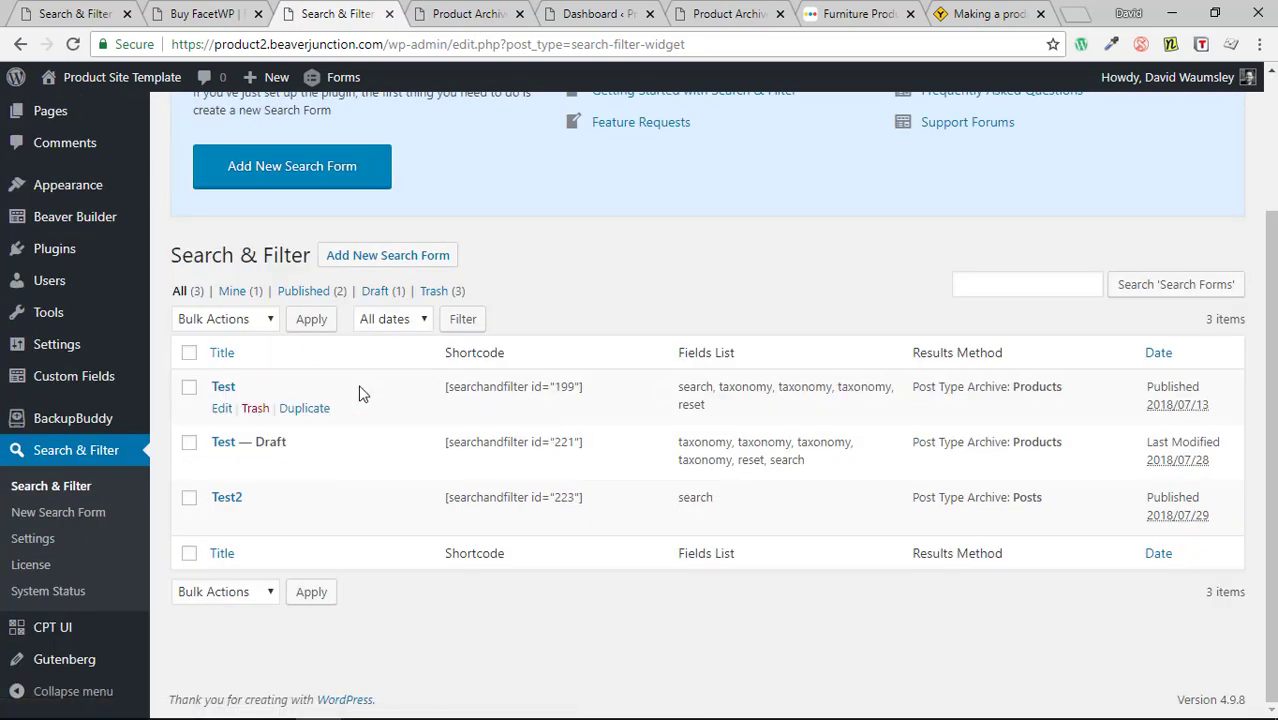
pyautogui.scroll(3, 560, 405)
pyautogui.scroll(1, 557, 410)
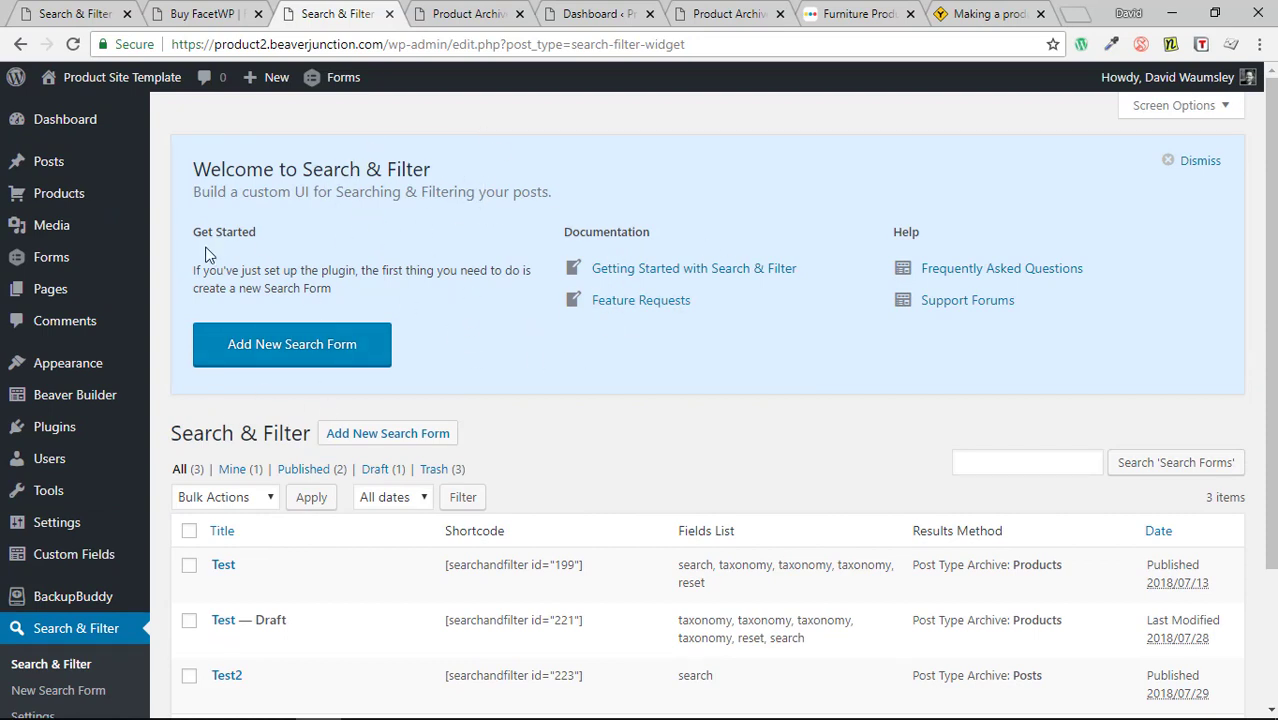
pyautogui.scroll(-2, 470, 415)
pyautogui.scroll(-1, 470, 415)
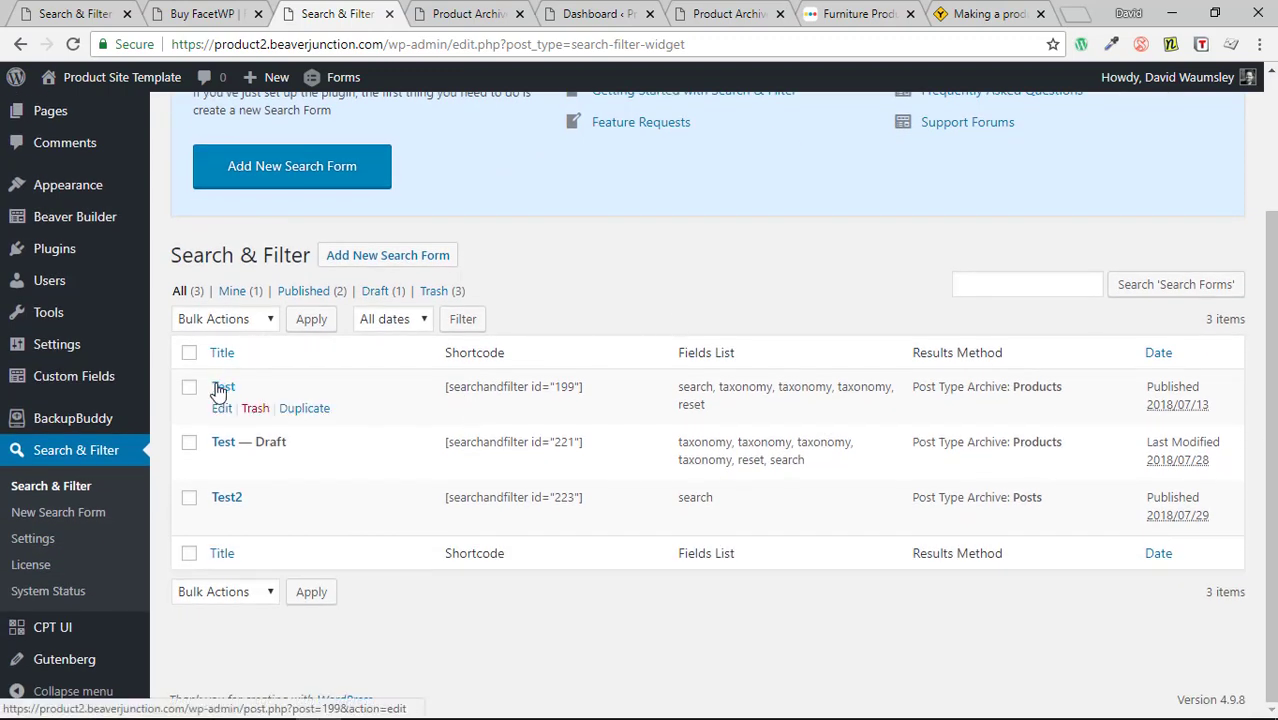
# Open the Test search form (id 199) for editing and scroll to its fields
pyautogui.click(221, 392)
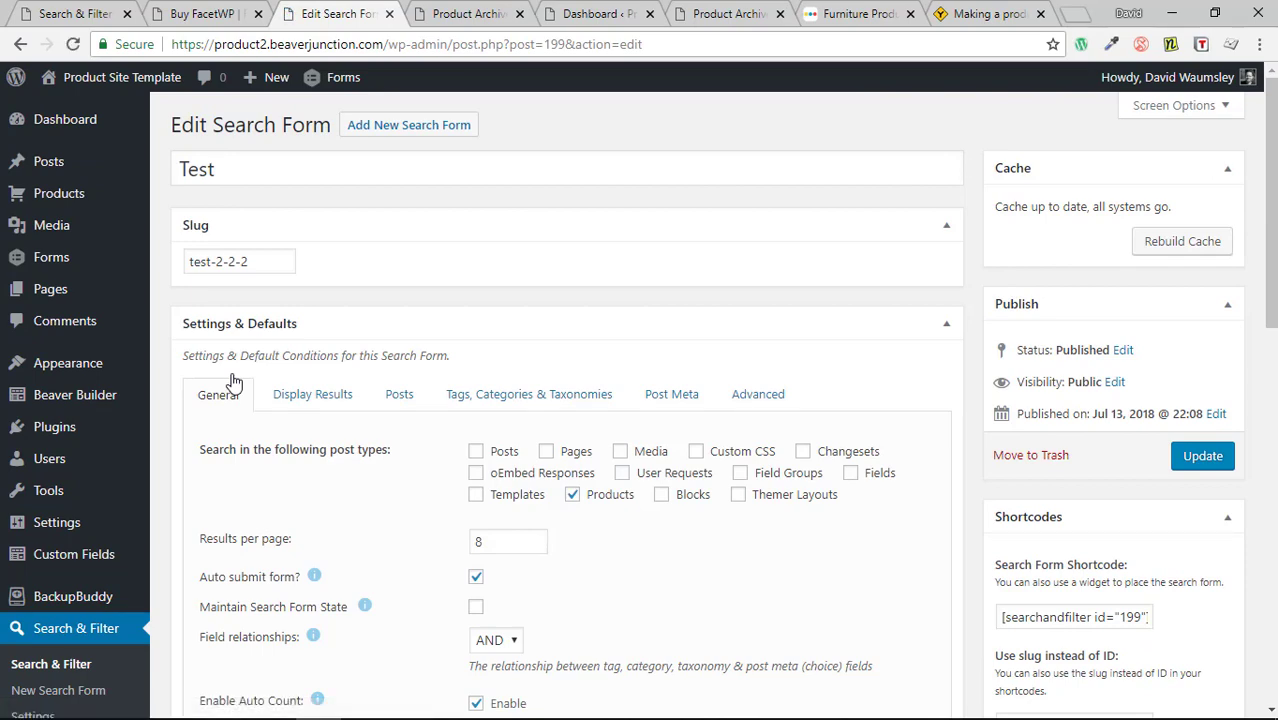
pyautogui.scroll(-2, 402, 424)
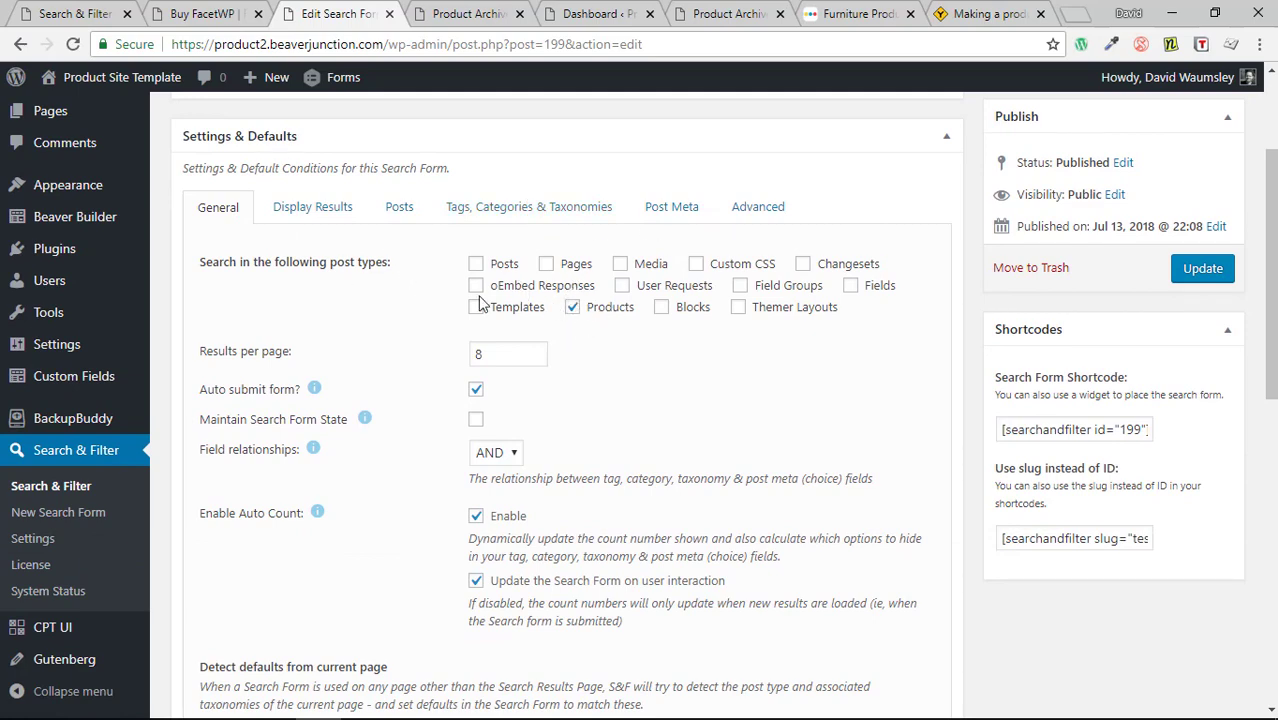
pyautogui.scroll(-2, 594, 280)
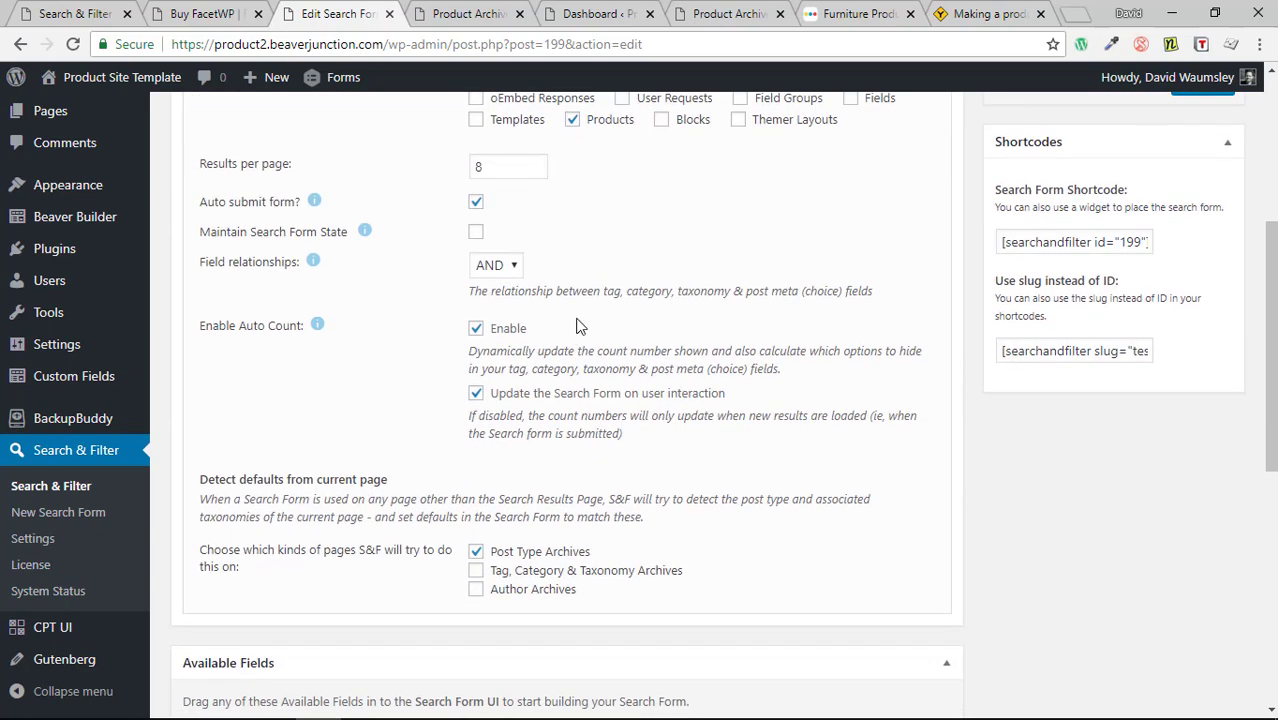
pyautogui.scroll(-4, 580, 320)
pyautogui.scroll(-3, 712, 288)
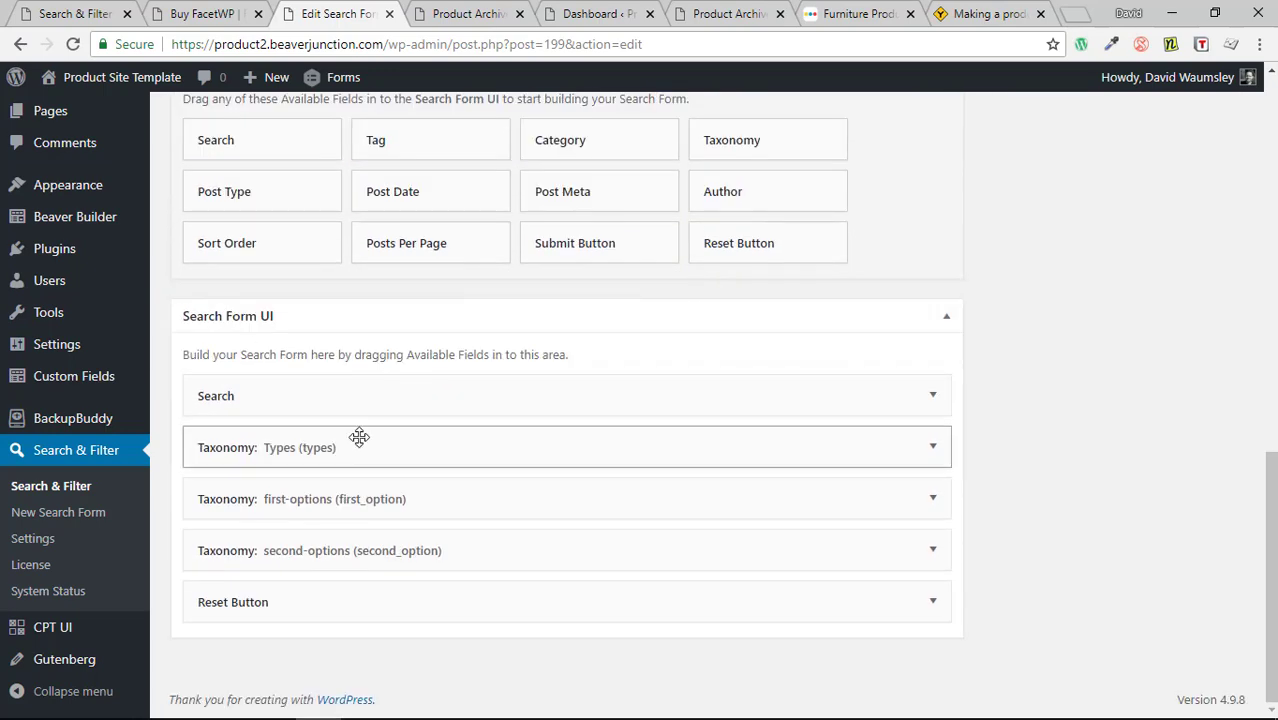
# Expand the Types taxonomy field and set its input type to Radio
pyautogui.click(528, 443)
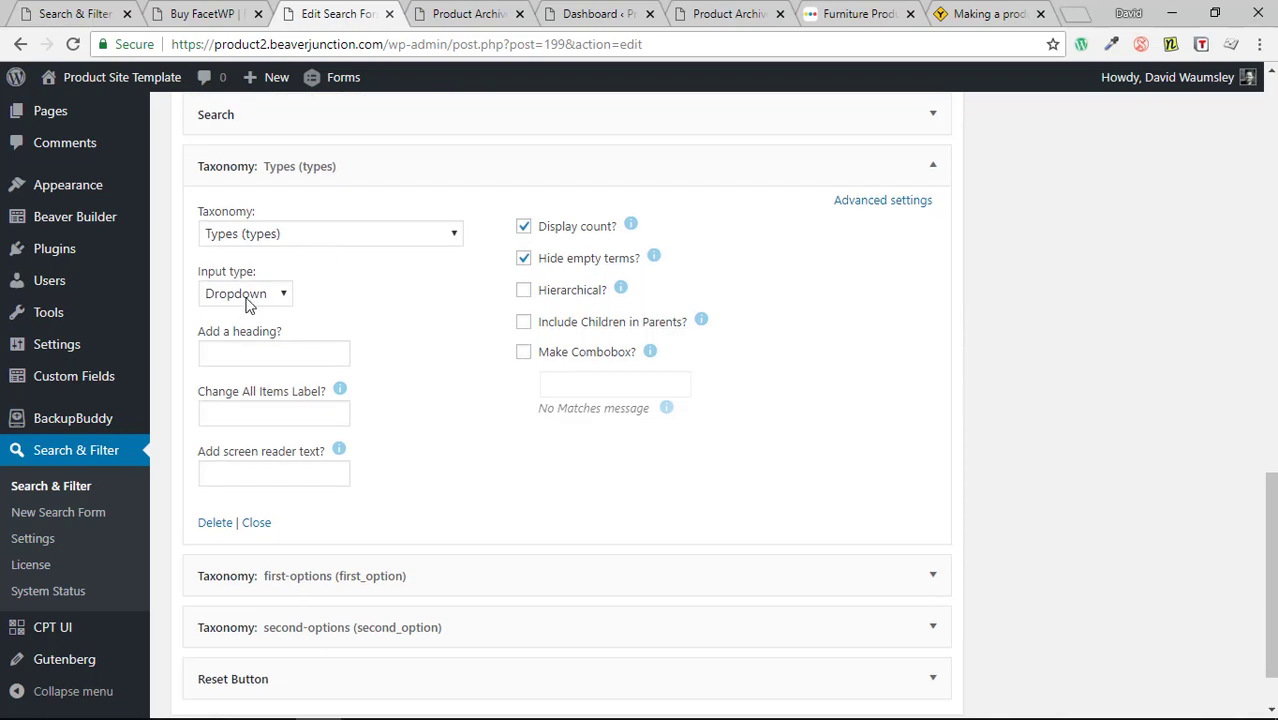
pyautogui.click(270, 300)
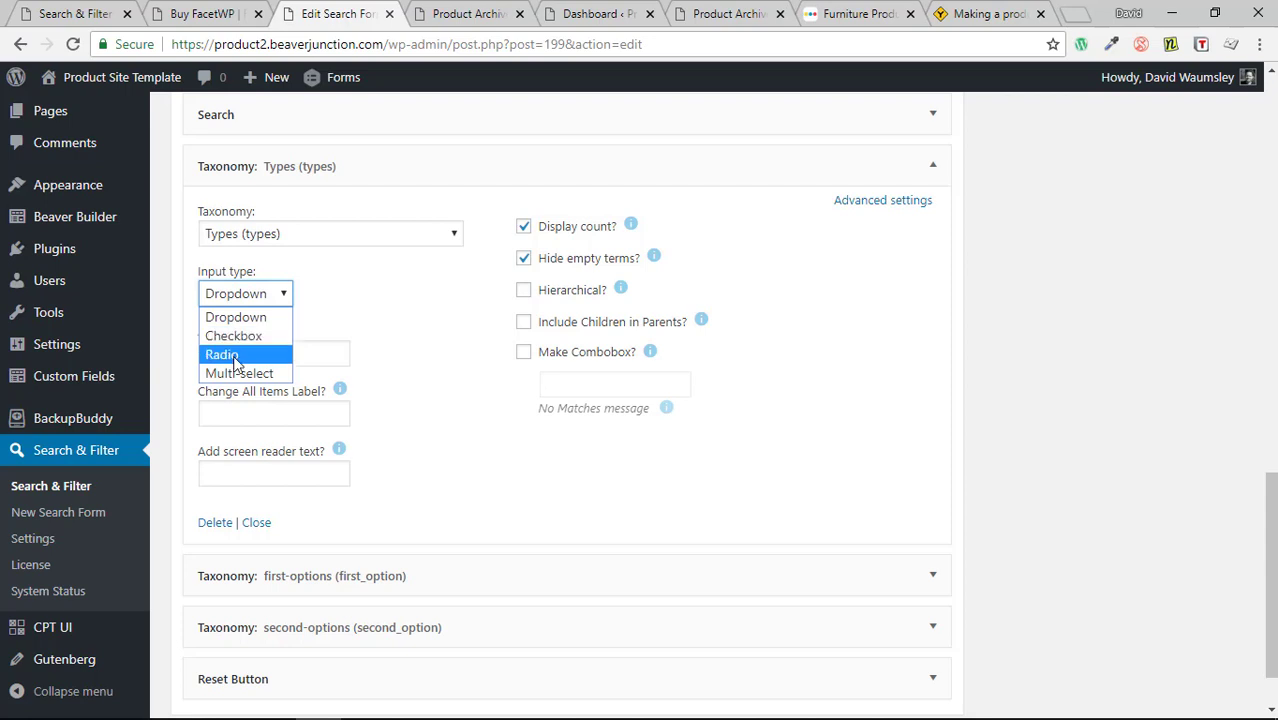
pyautogui.click(250, 354)
pyautogui.click(274, 296)
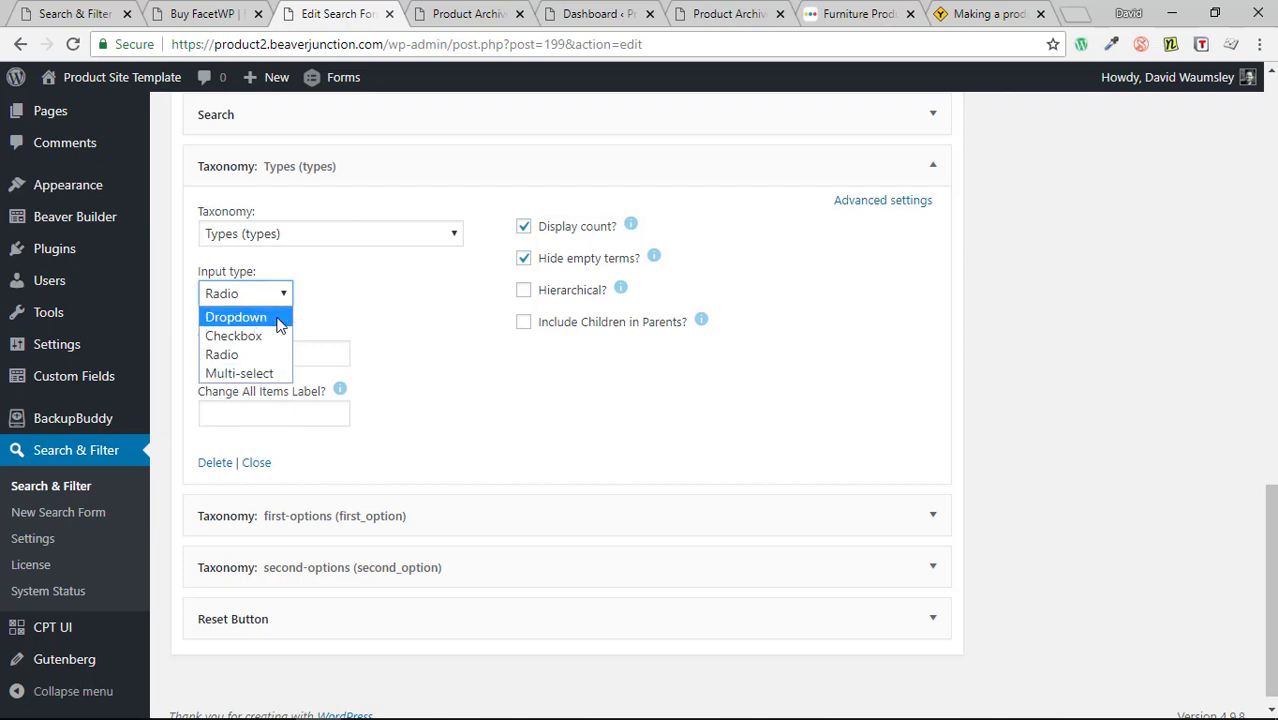
pyautogui.click(378, 343)
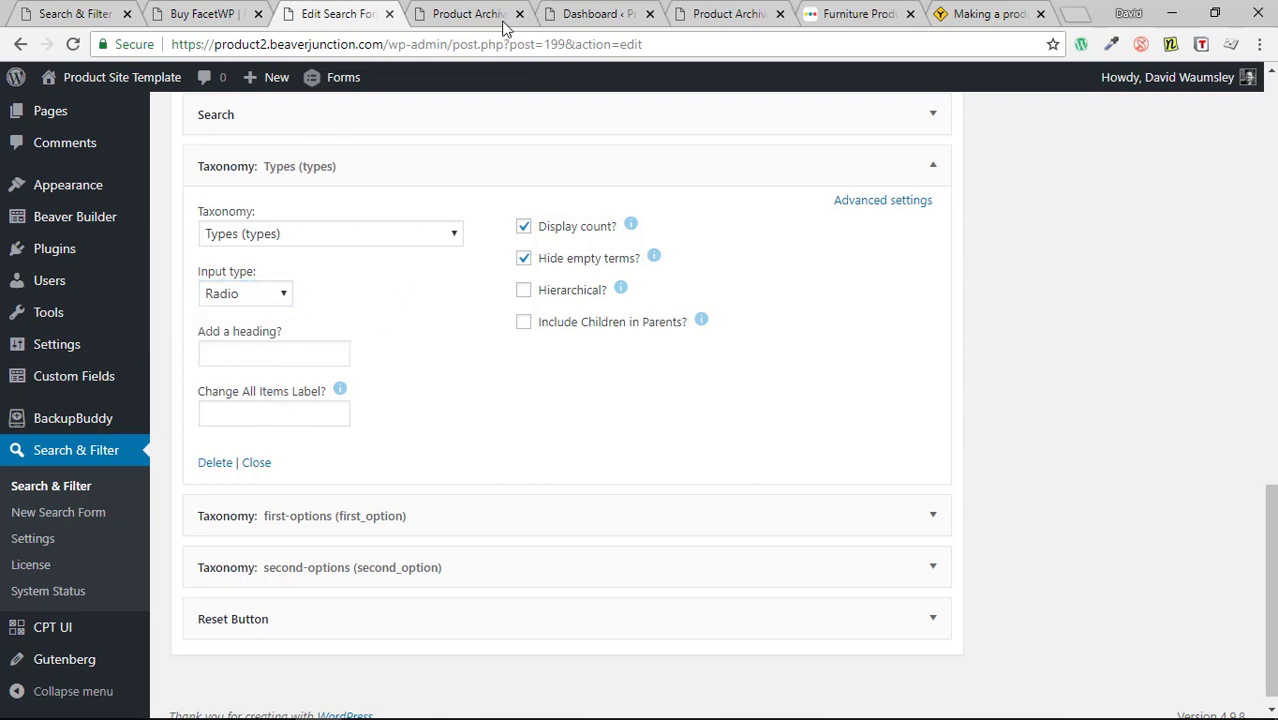
# In the other site's FacetWP settings, review the Types facet, keeping it as Dropdown
pyautogui.click(595, 14)
pyautogui.moveTo(40, 589)
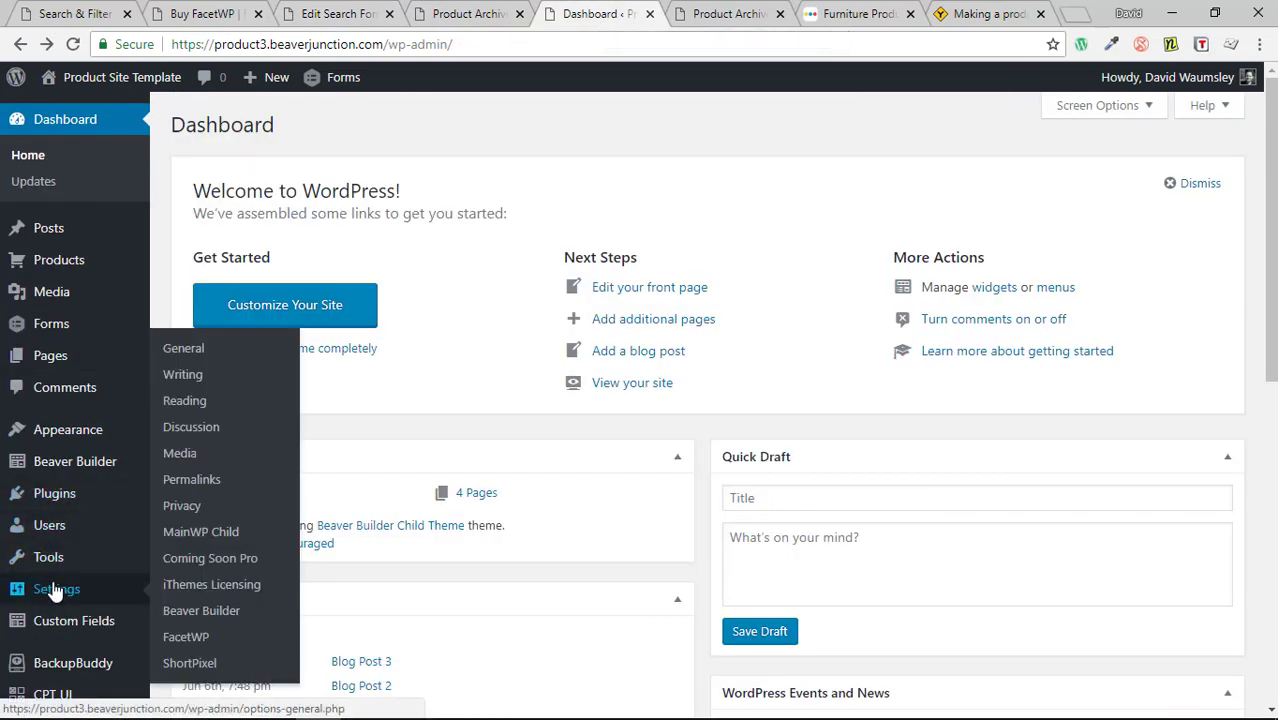
pyautogui.click(183, 638)
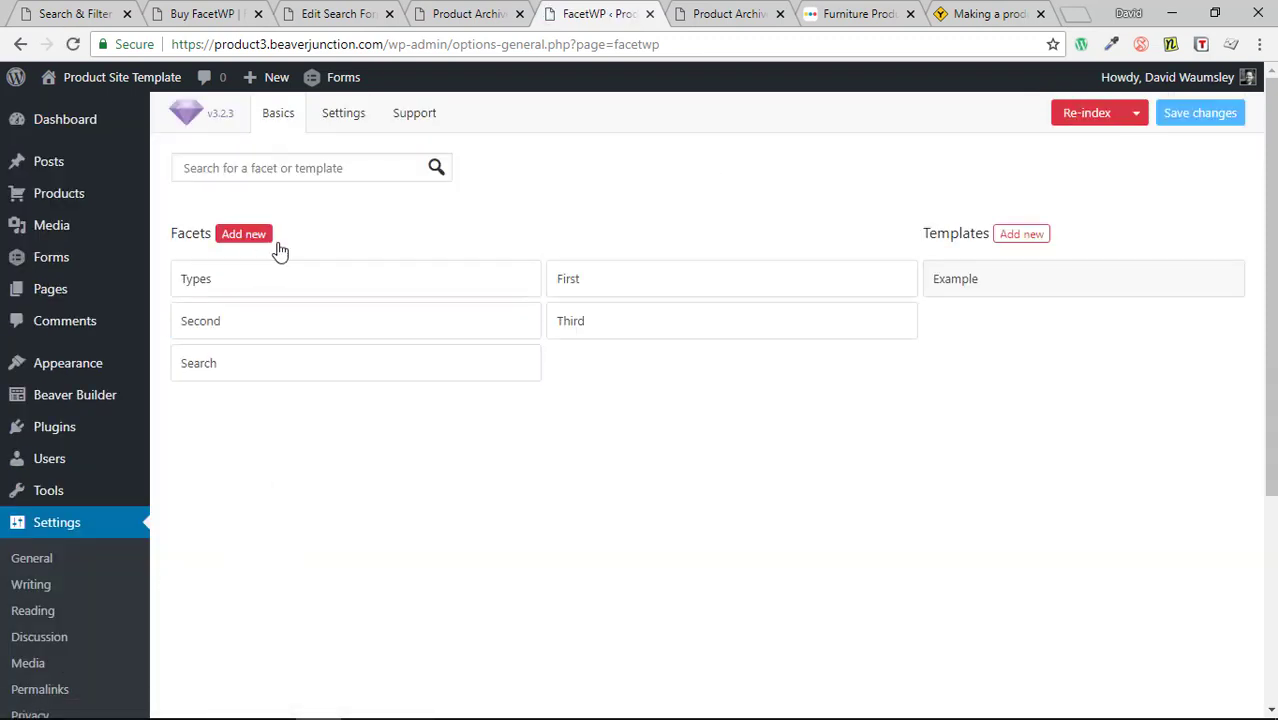
pyautogui.click(354, 290)
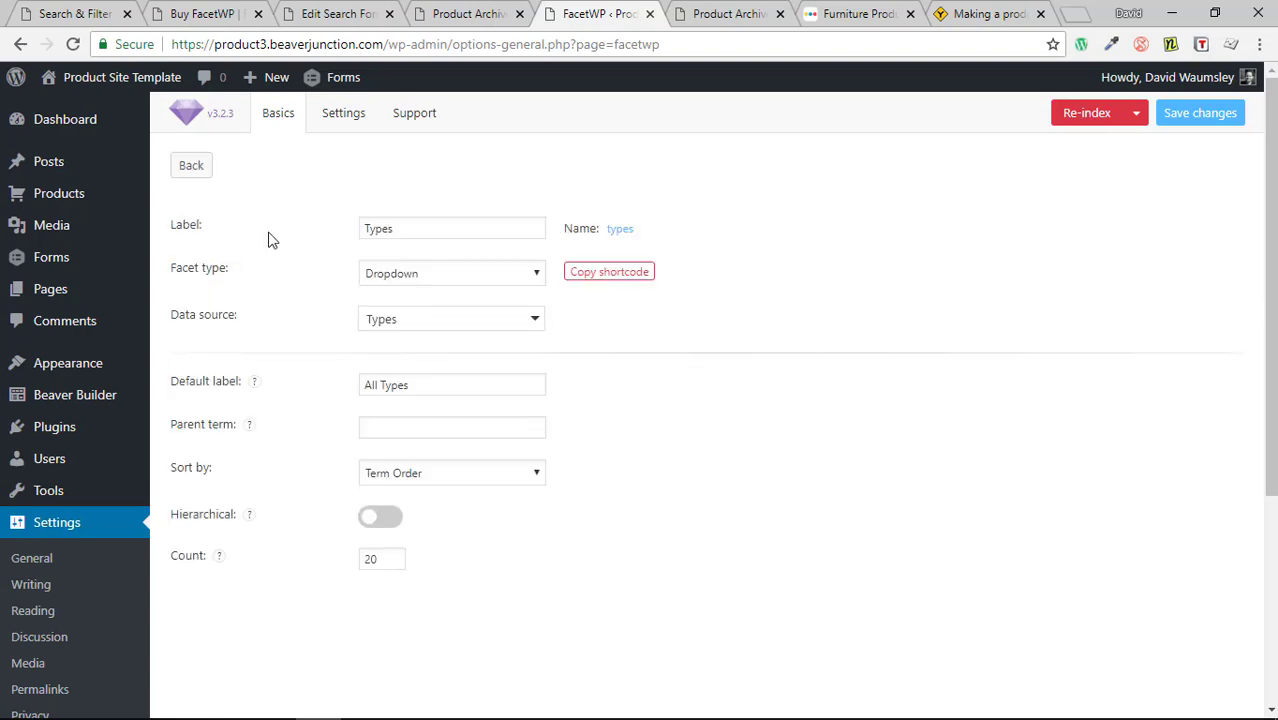
pyautogui.click(479, 273)
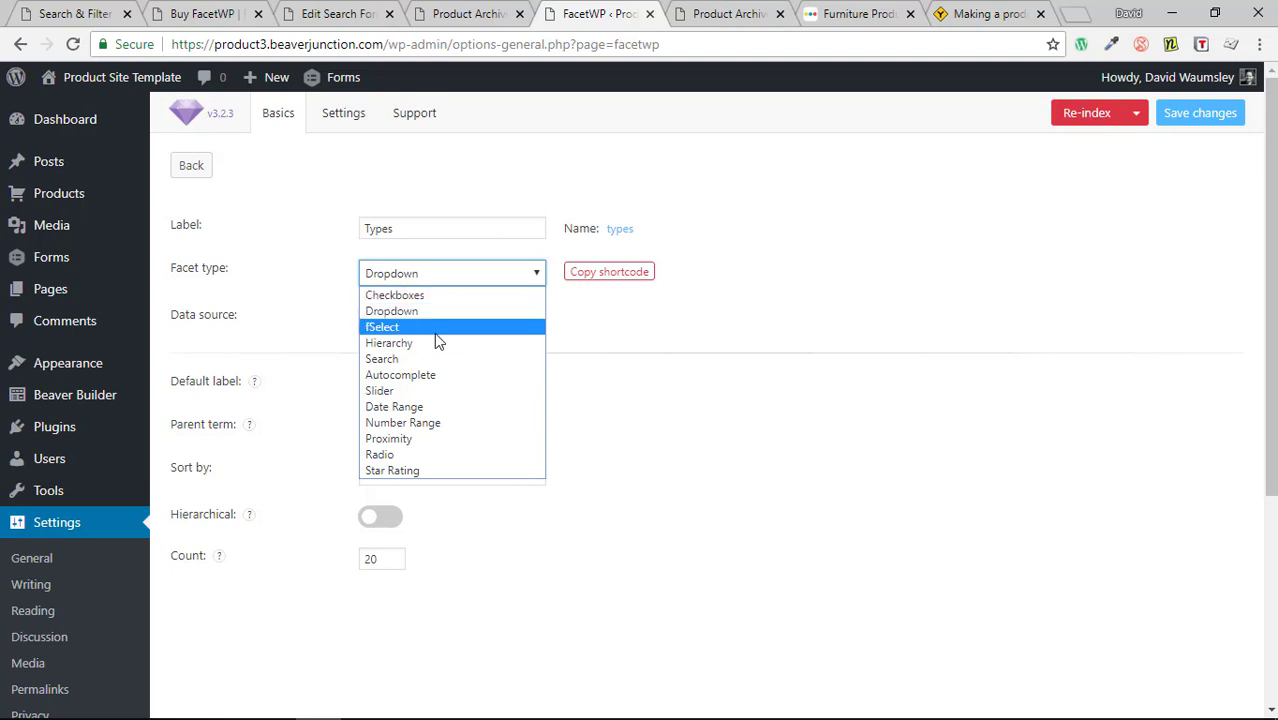
pyautogui.click(674, 433)
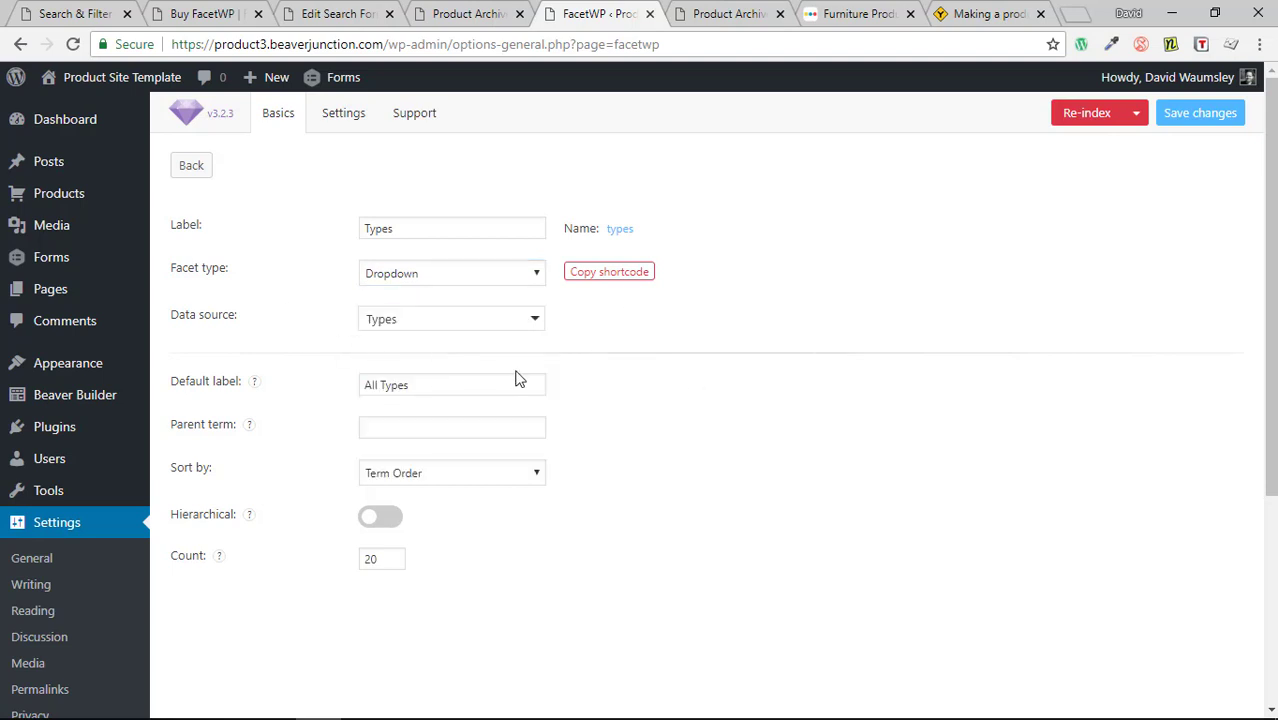
pyautogui.click(178, 168)
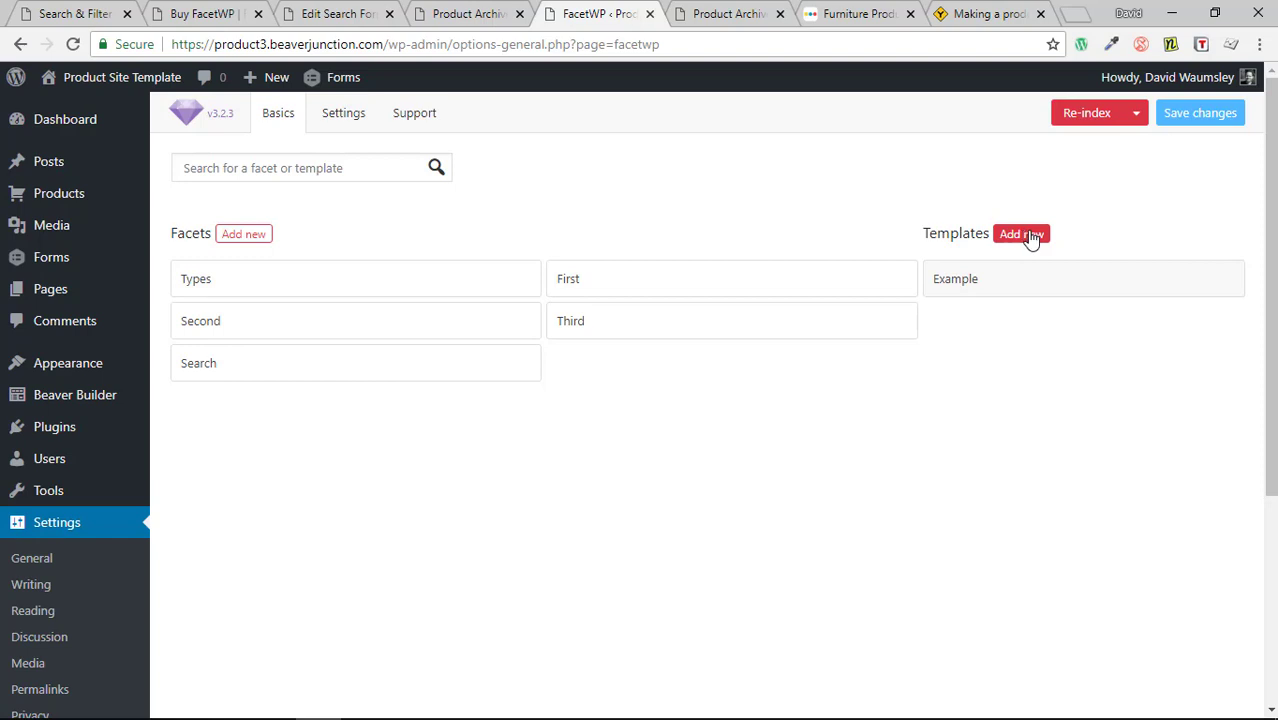
# Add a blank New Template in FacetWP, review its Query options, and return to the list
pyautogui.click(1030, 238)
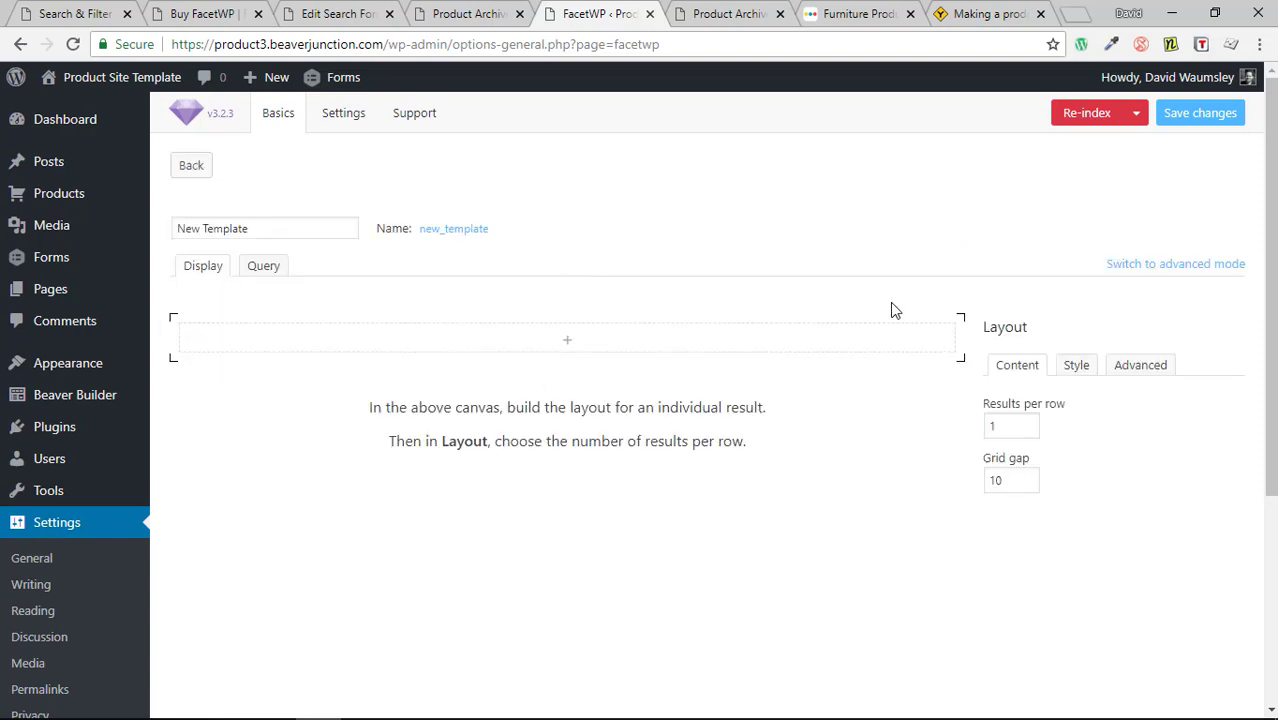
pyautogui.click(263, 270)
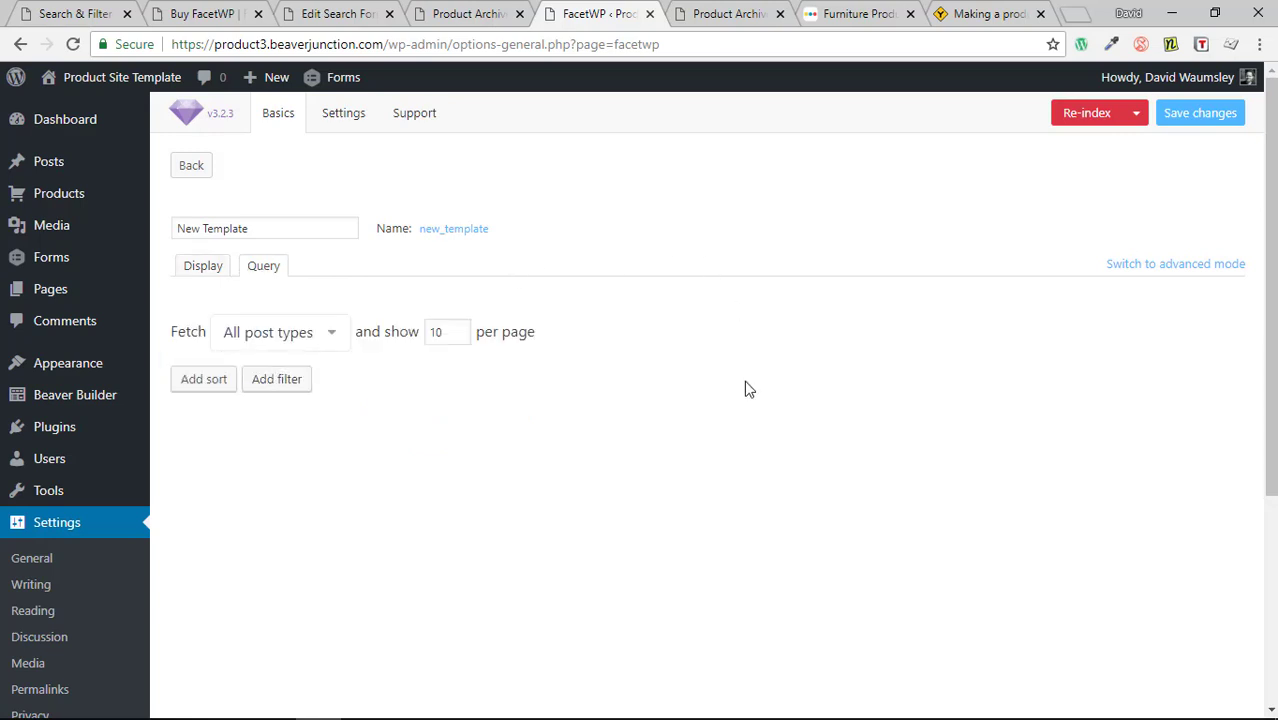
pyautogui.click(206, 266)
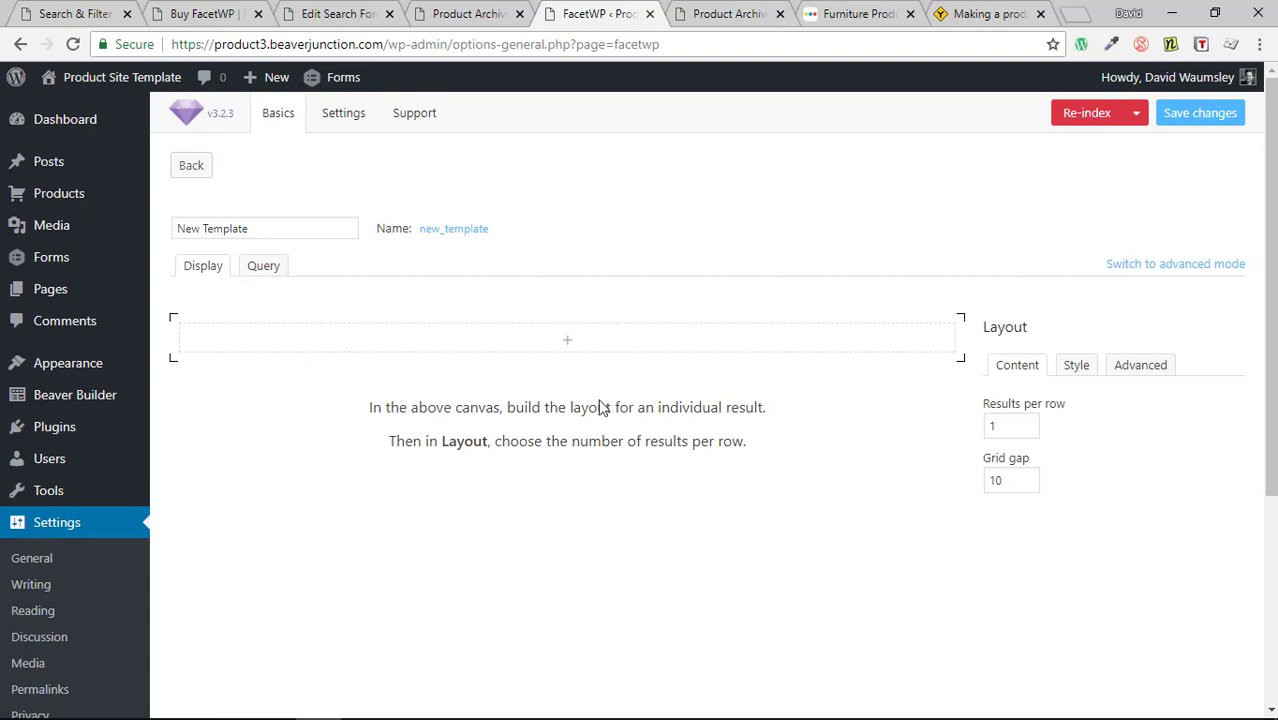
pyautogui.click(193, 166)
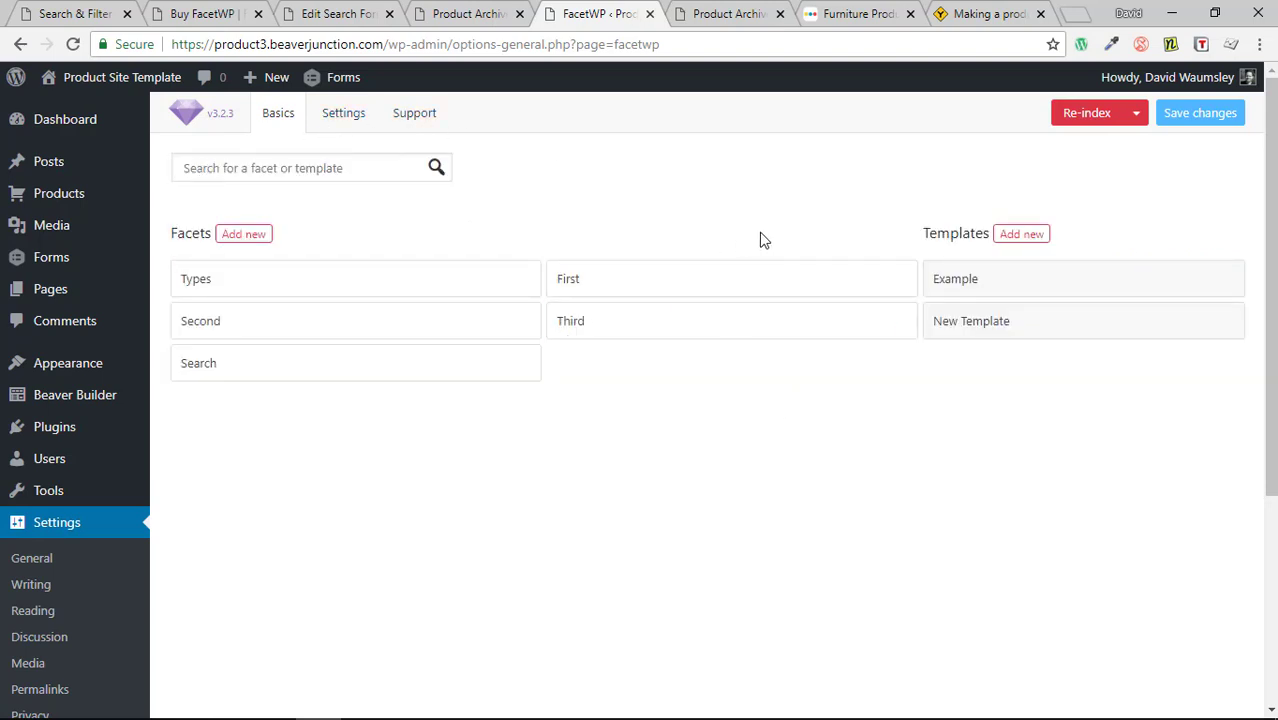
# Return to the Edit Search Form tab and scroll through the search form settings
pyautogui.click(88, 16)
pyautogui.click(240, 16)
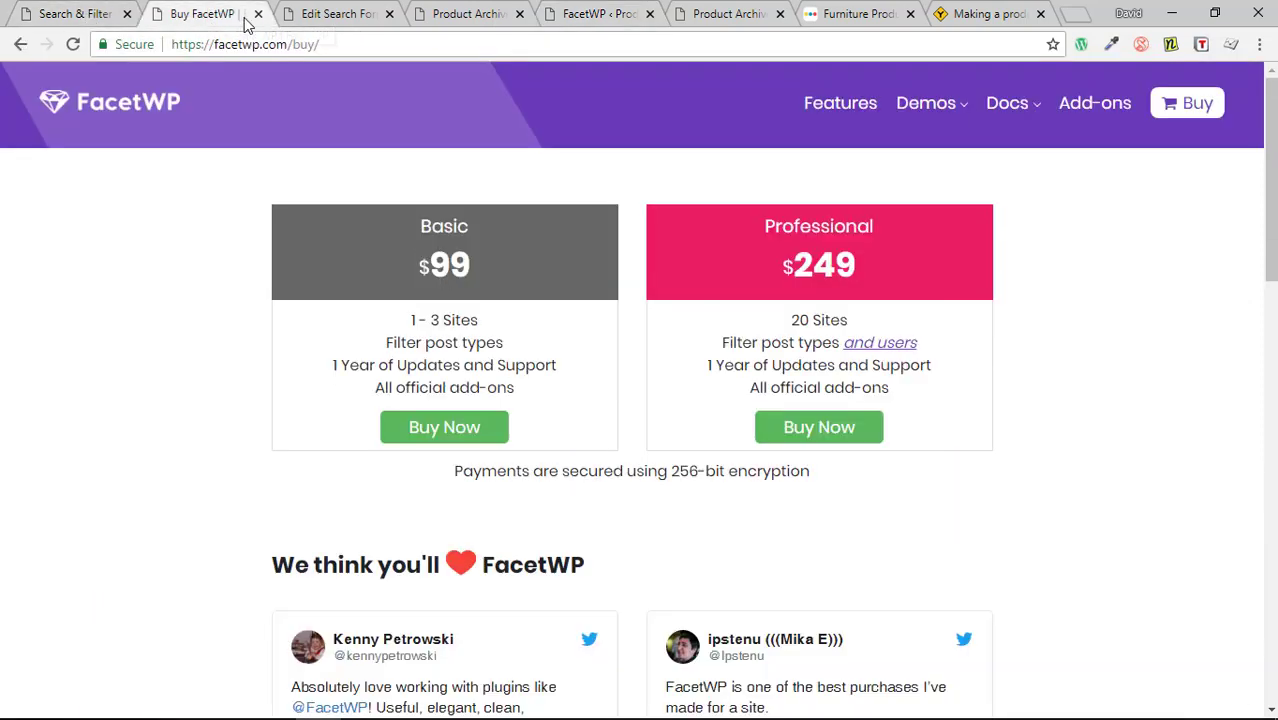
pyautogui.click(310, 14)
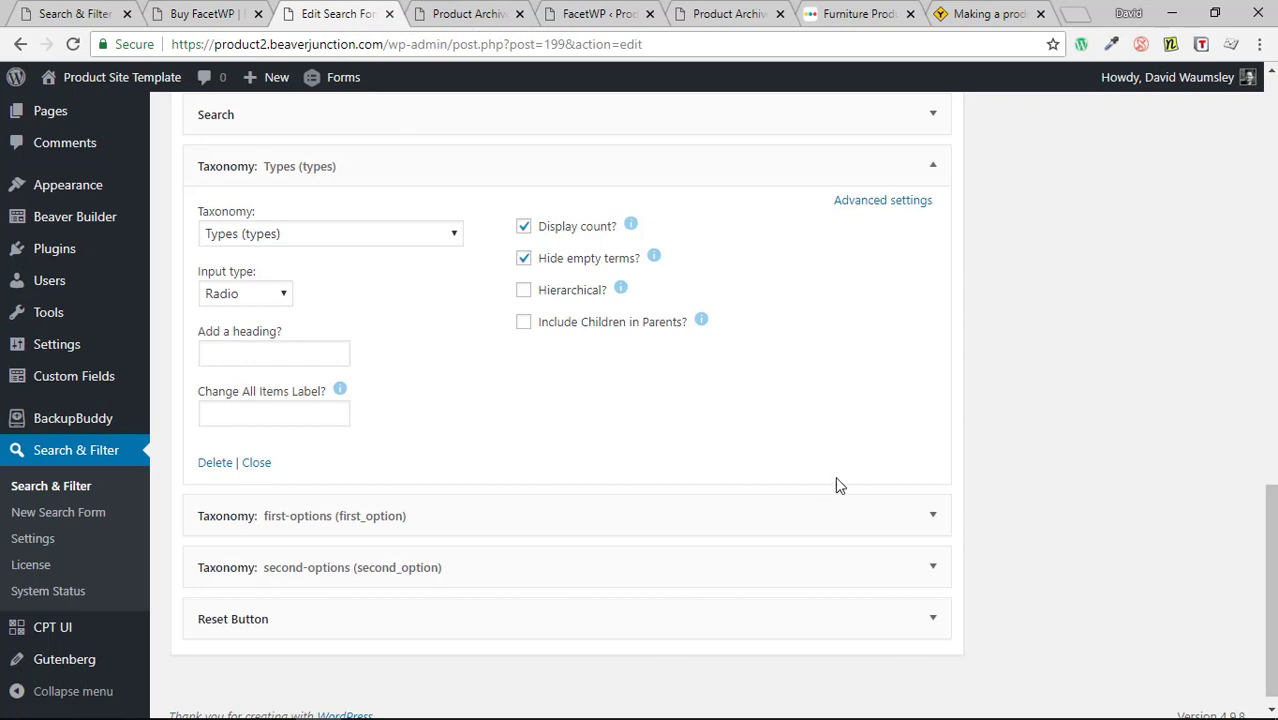
pyautogui.scroll(2, 784, 369)
pyautogui.scroll(2, 1107, 354)
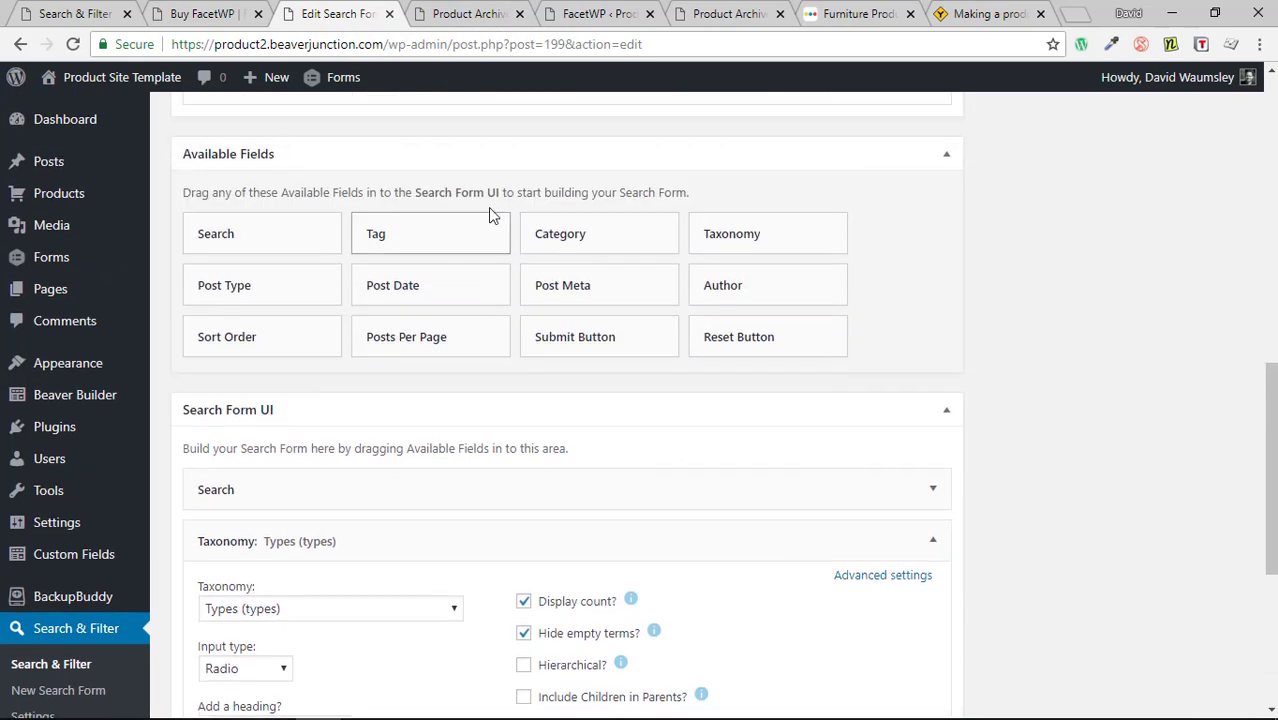
pyautogui.scroll(1, 1093, 428)
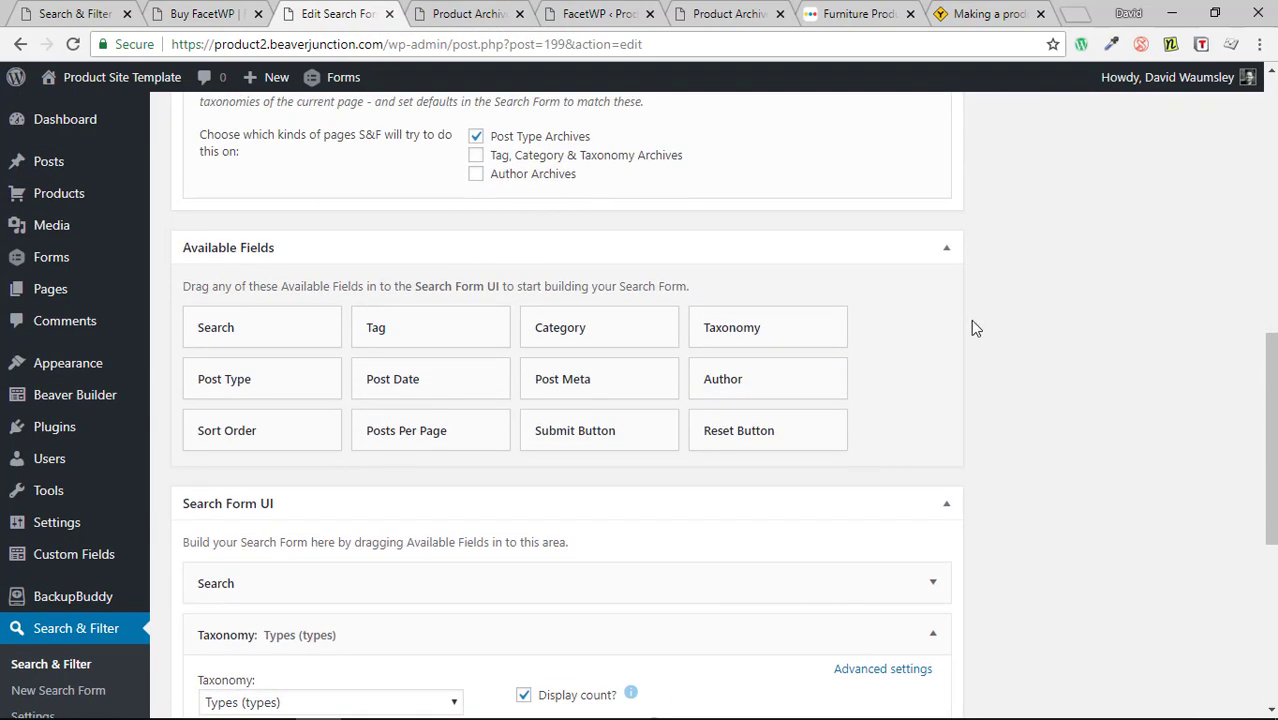
pyautogui.scroll(-1, 990, 338)
pyautogui.scroll(-1, 1008, 342)
pyautogui.scroll(-1, 1000, 263)
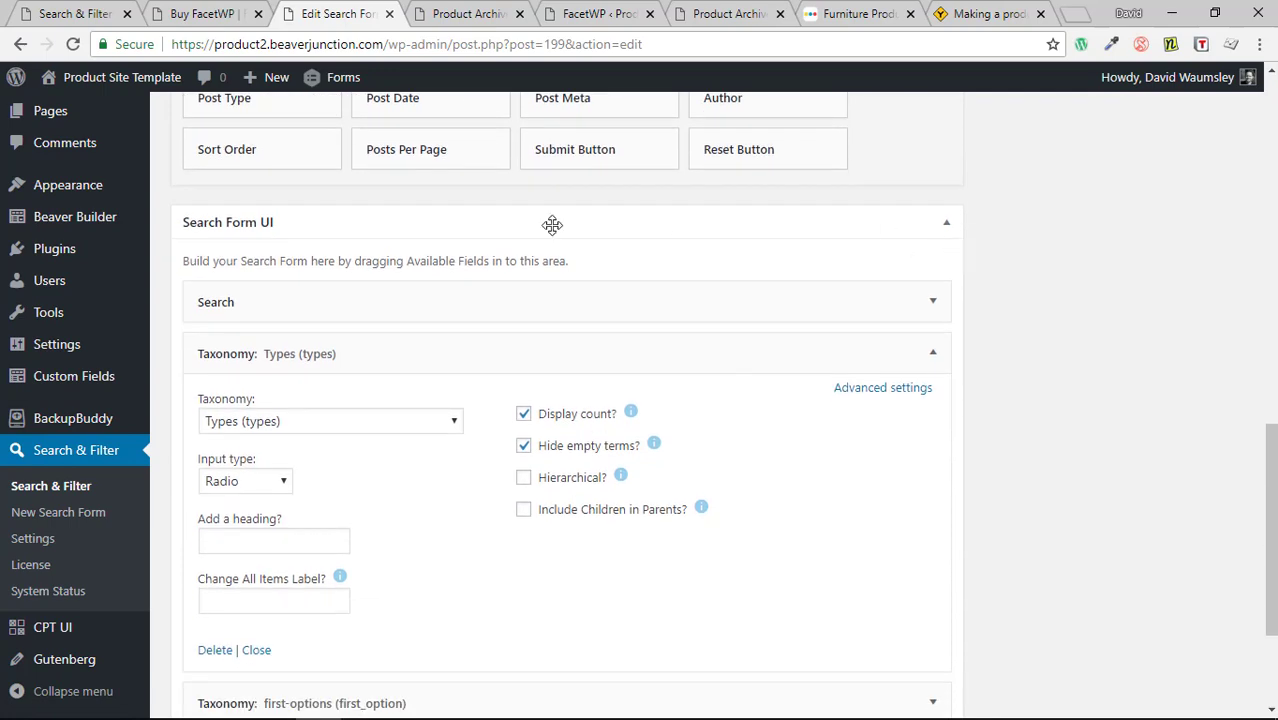
pyautogui.scroll(-2, 1000, 263)
pyautogui.scroll(5, 1008, 309)
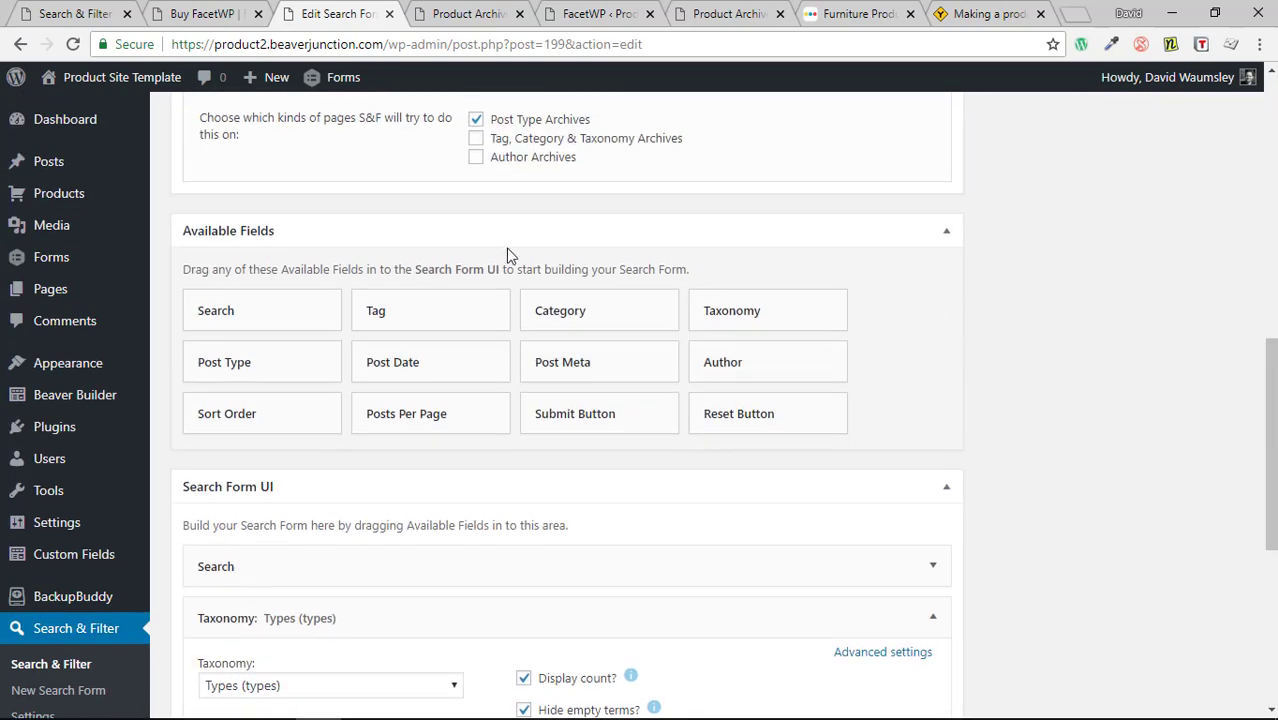
pyautogui.scroll(2, 1100, 270)
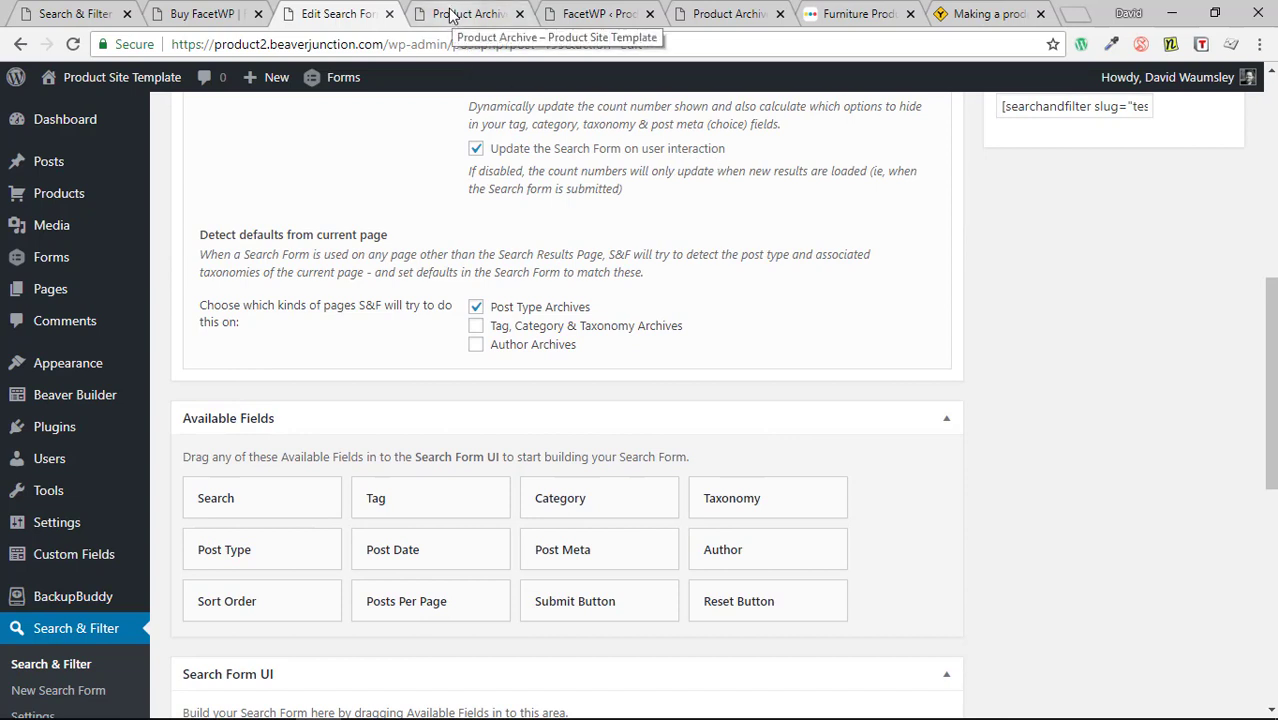
# Review the plugin comparison notes, then return to FacetWP's Basic vs Professional pricing page
pyautogui.moveTo(1168, 77)
pyautogui.click(1168, 52)
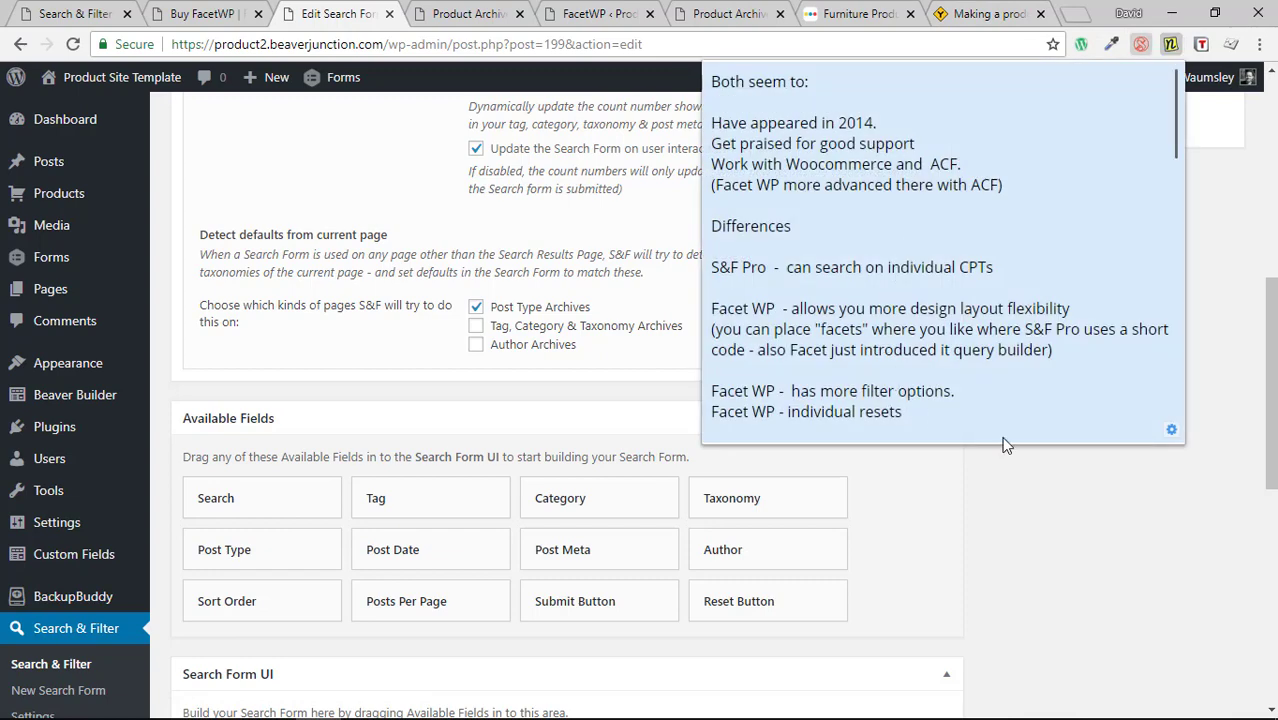
pyautogui.click(1061, 532)
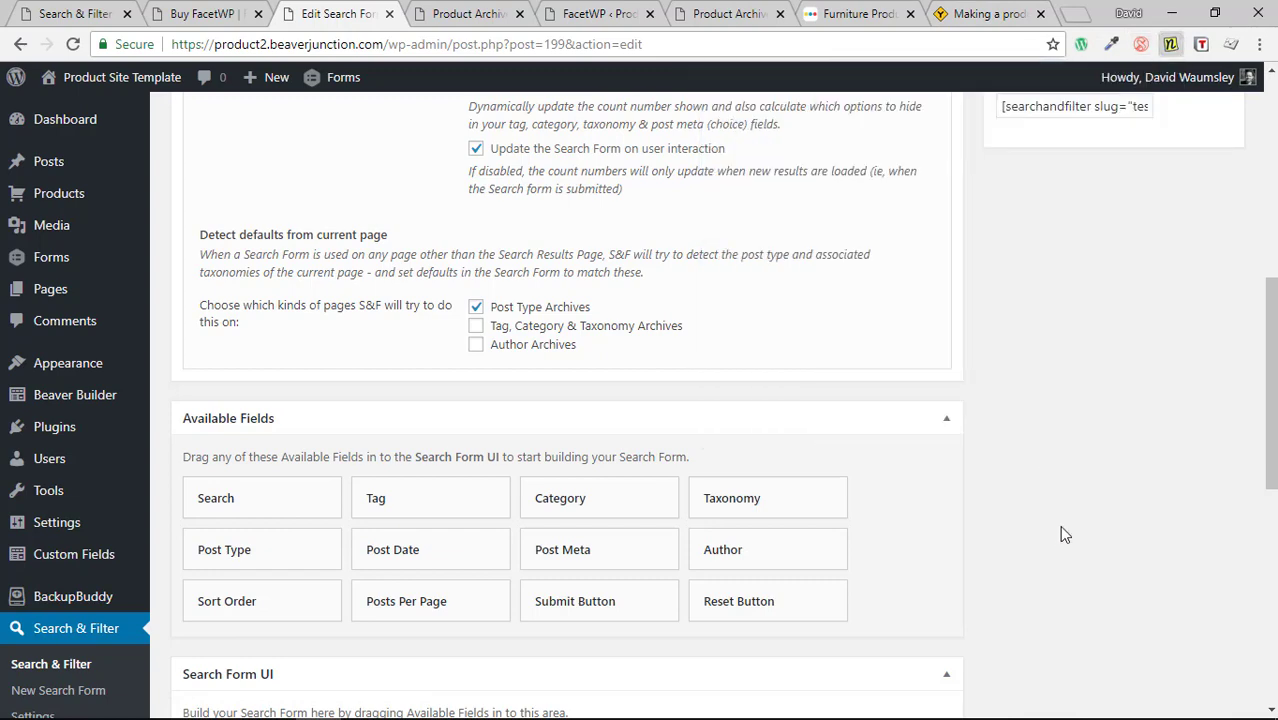
pyautogui.click(238, 8)
# In FacetWP's Power Plants demo, filter fuel type to Wind, Coal and Hydroelectric
pyautogui.moveTo(899, 120)
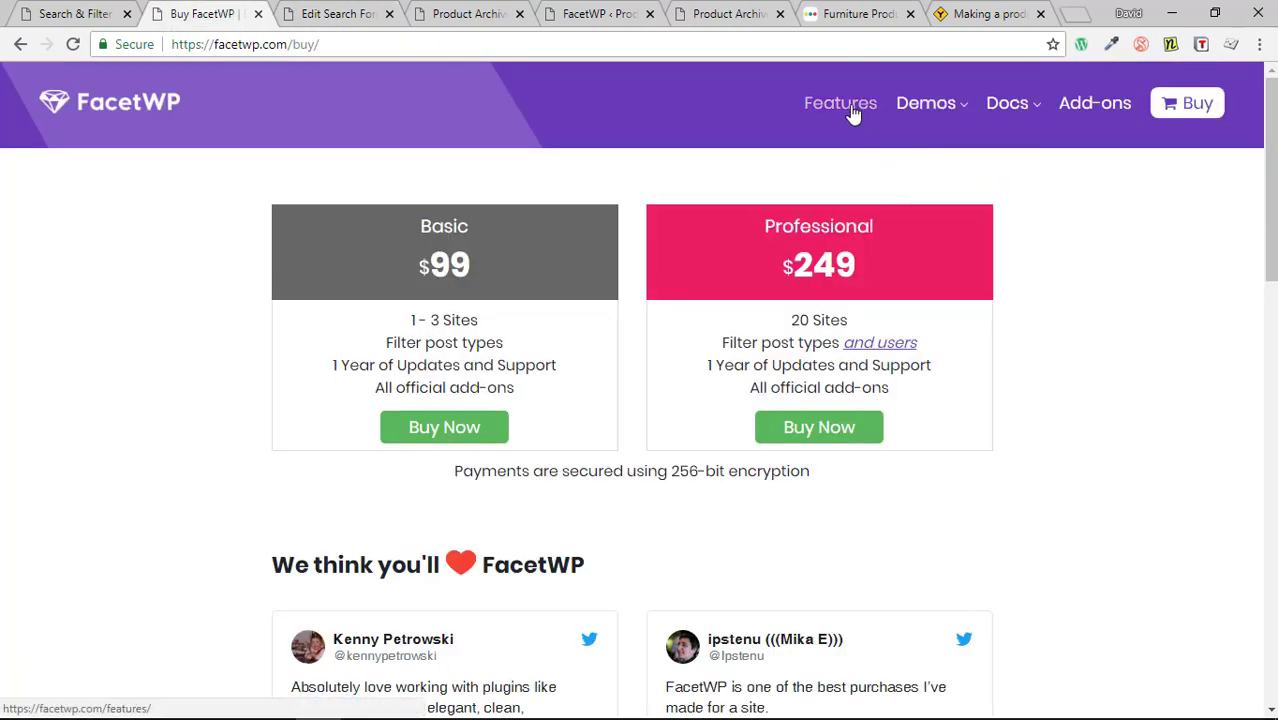
pyautogui.click(940, 187)
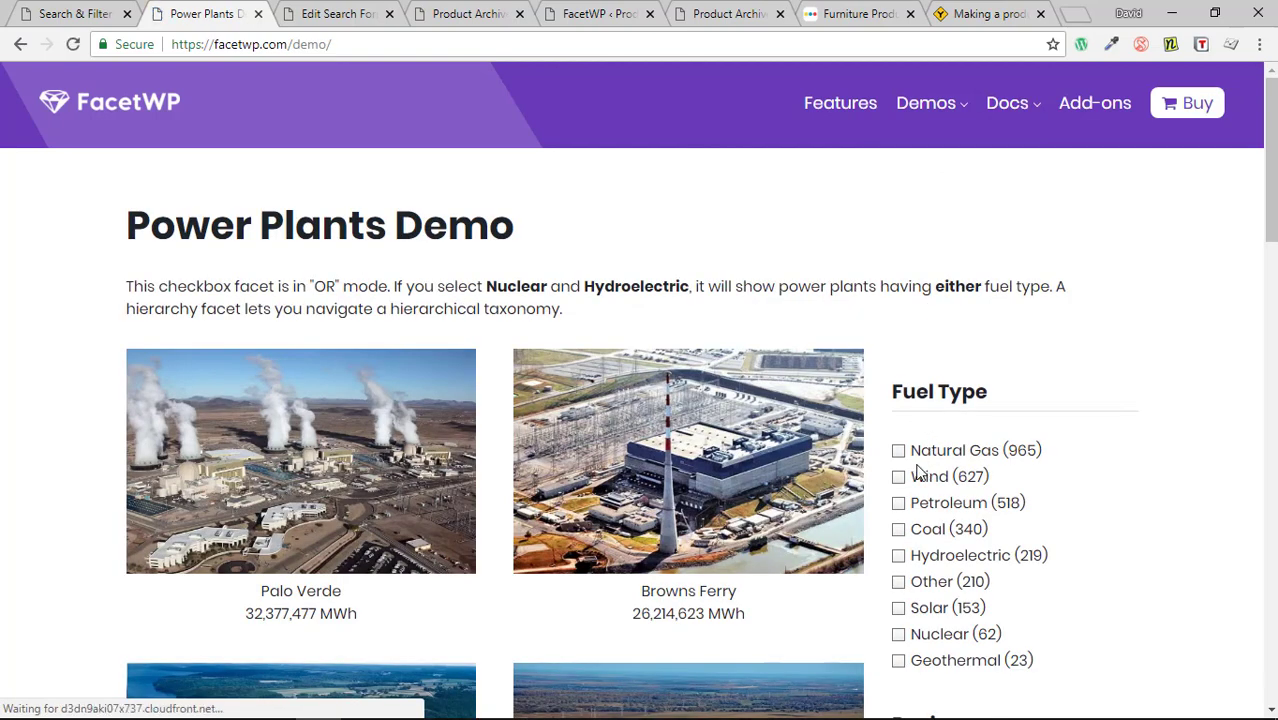
pyautogui.scroll(-1, 907, 410)
pyautogui.click(899, 385)
pyautogui.click(898, 435)
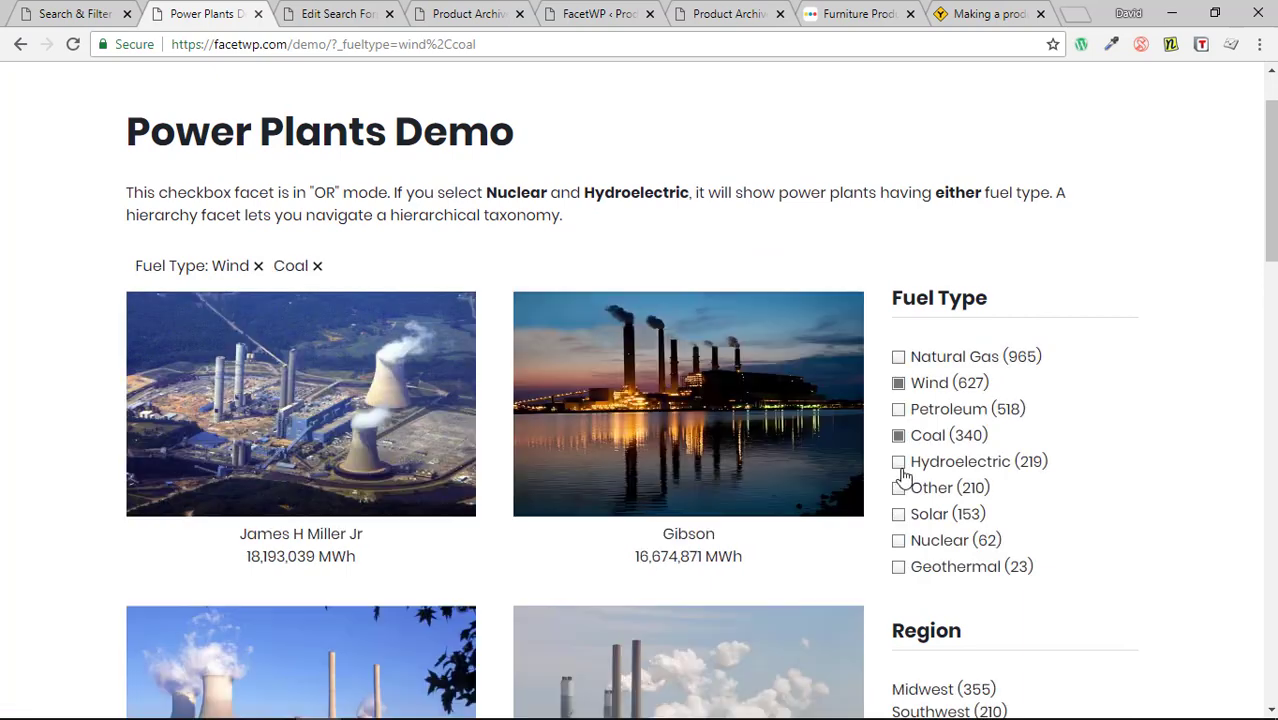
pyautogui.click(898, 461)
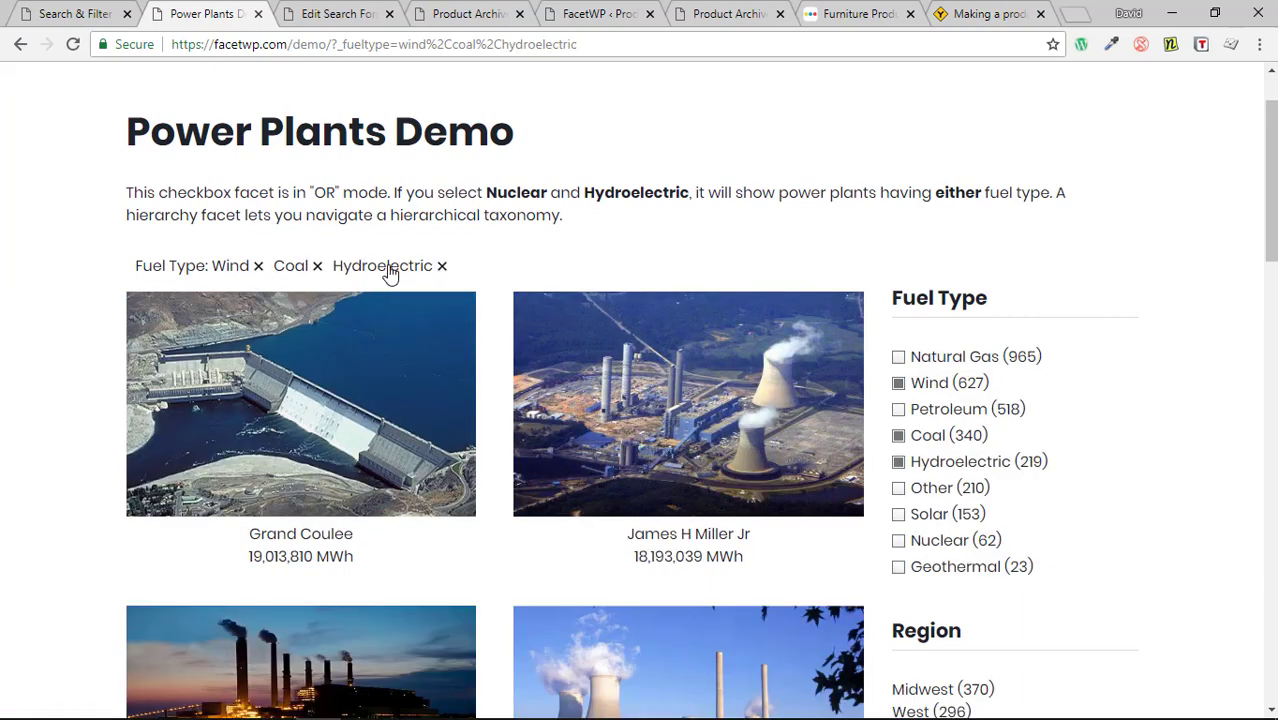
# Remove the Hydroelectric, Coal and Wind filters, then return to the Search & Filter Pro site
pyautogui.click(390, 272)
pyautogui.click(297, 277)
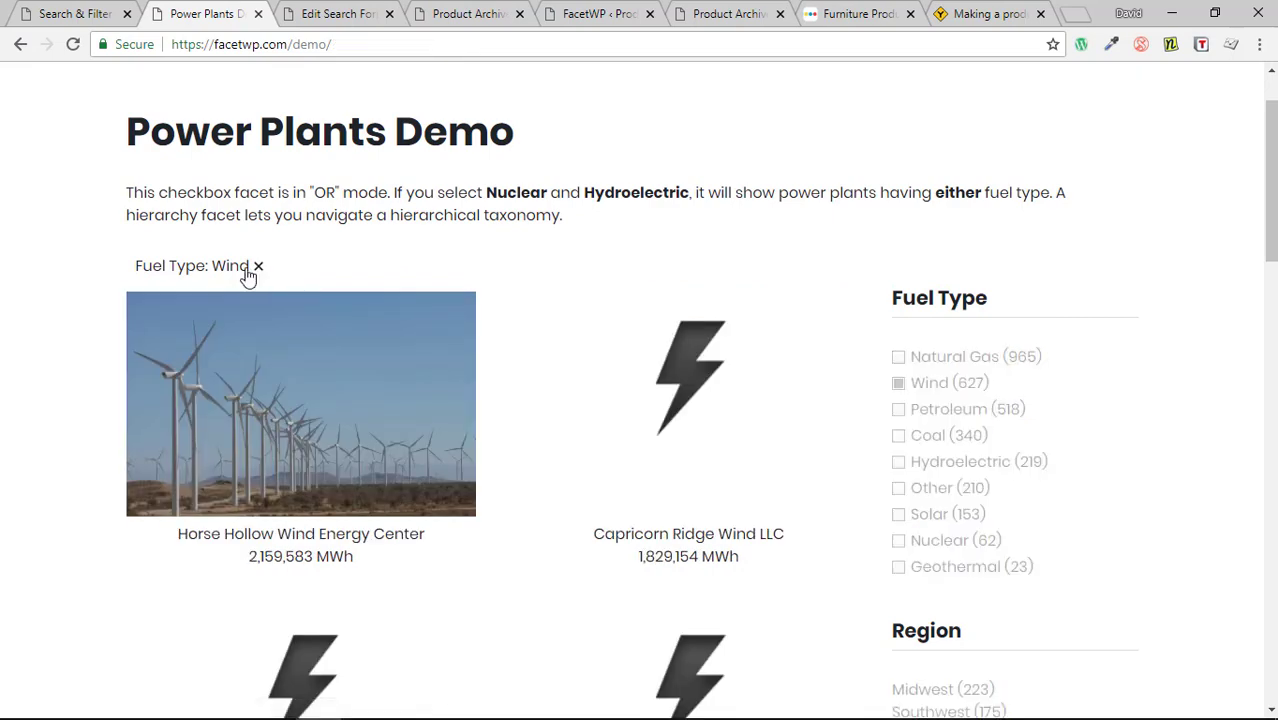
pyautogui.click(250, 270)
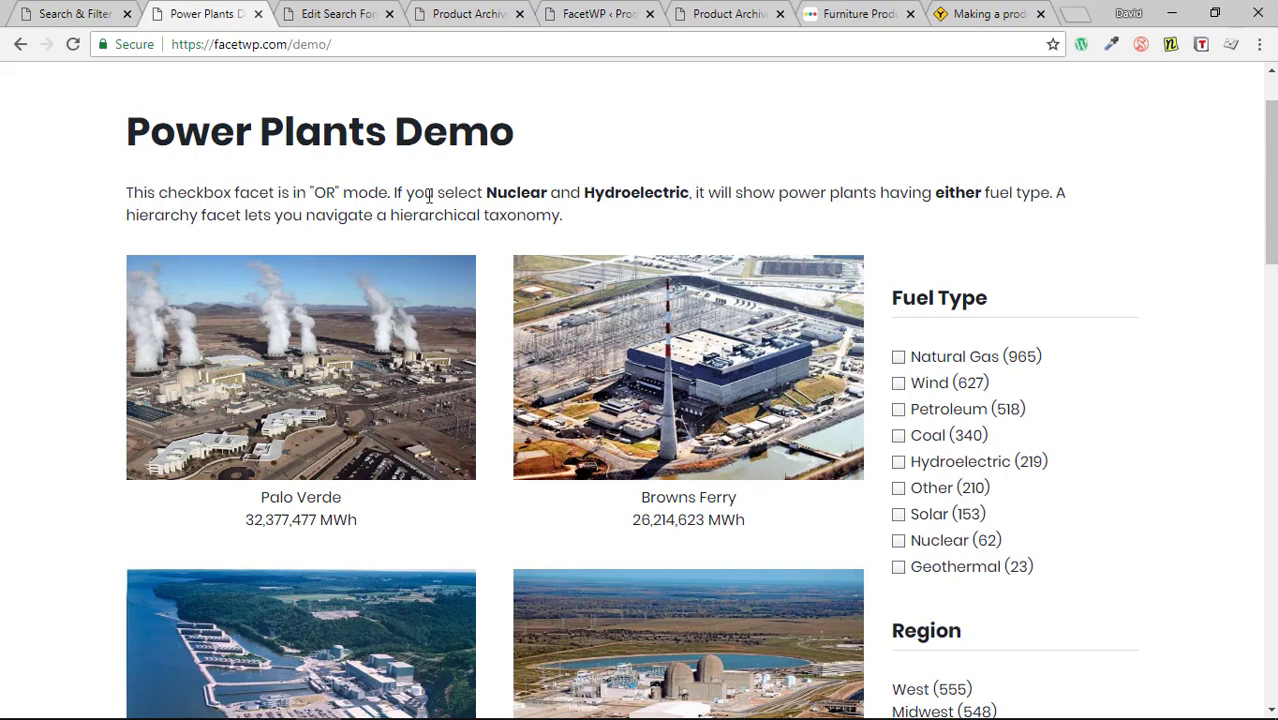
pyautogui.click(57, 9)
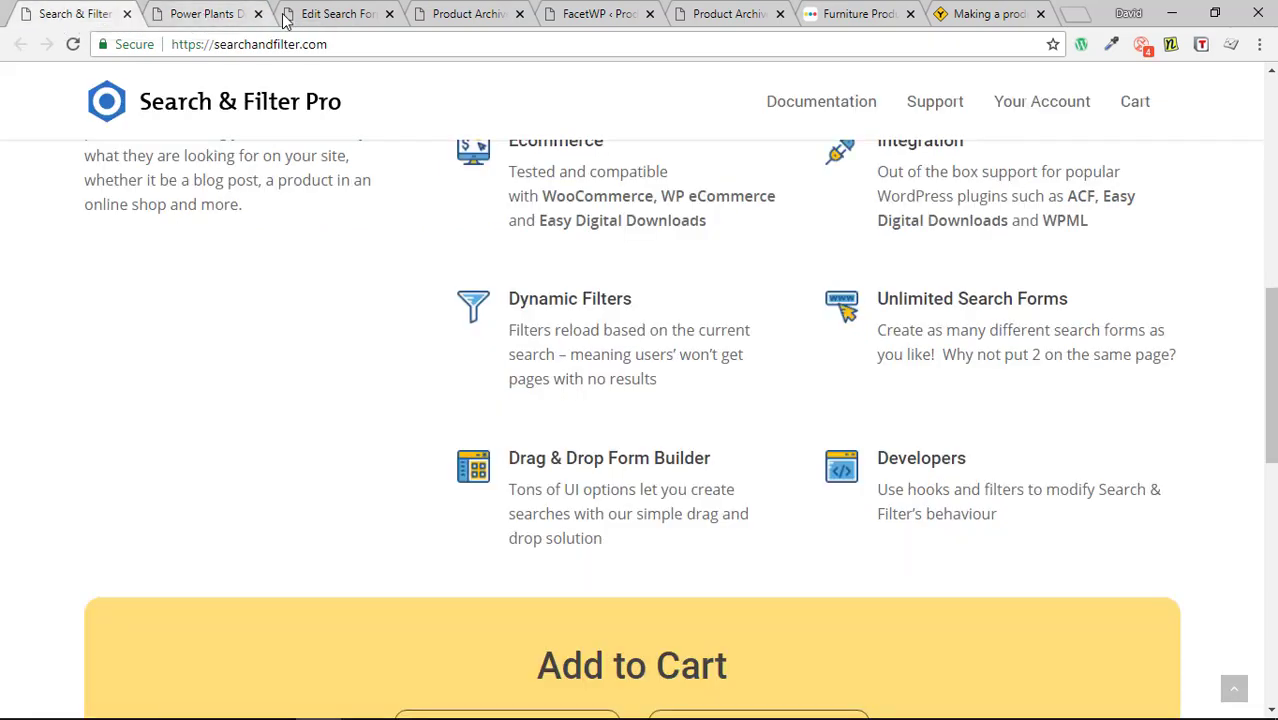
# Return to the Beaver Builder Product Archive layout with its Cupcake Search filter bar
pyautogui.click(447, 16)
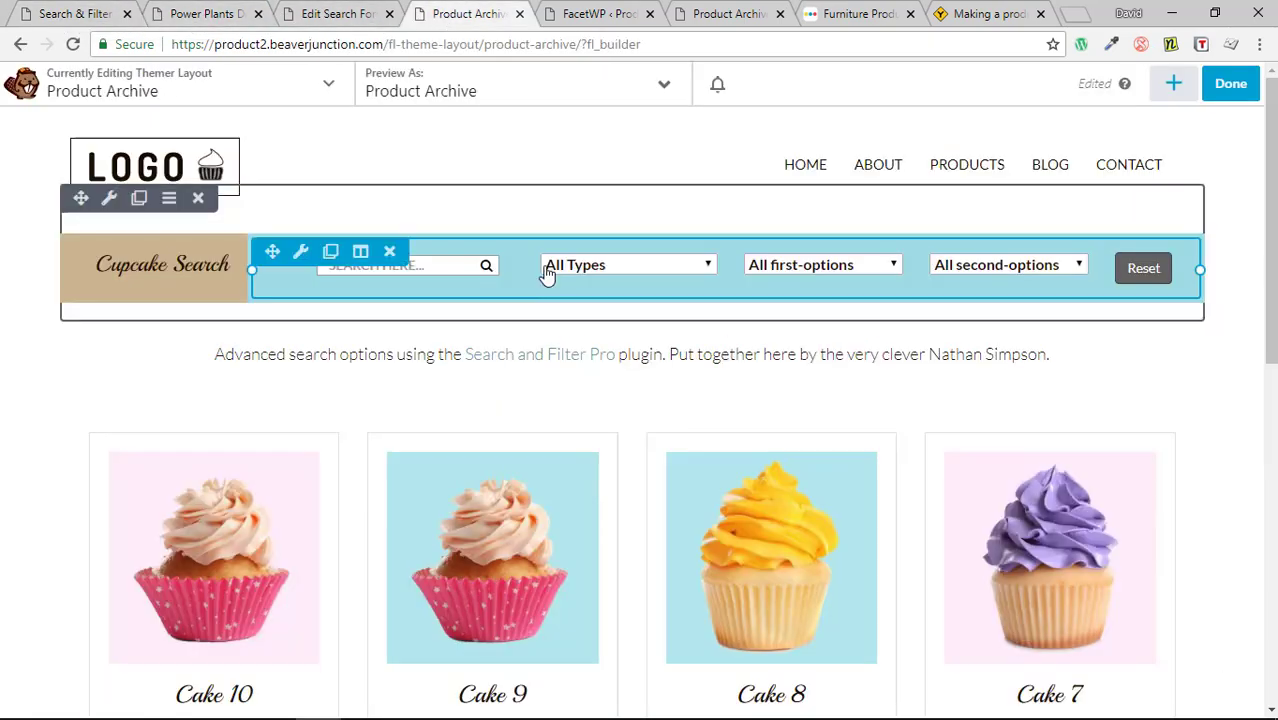